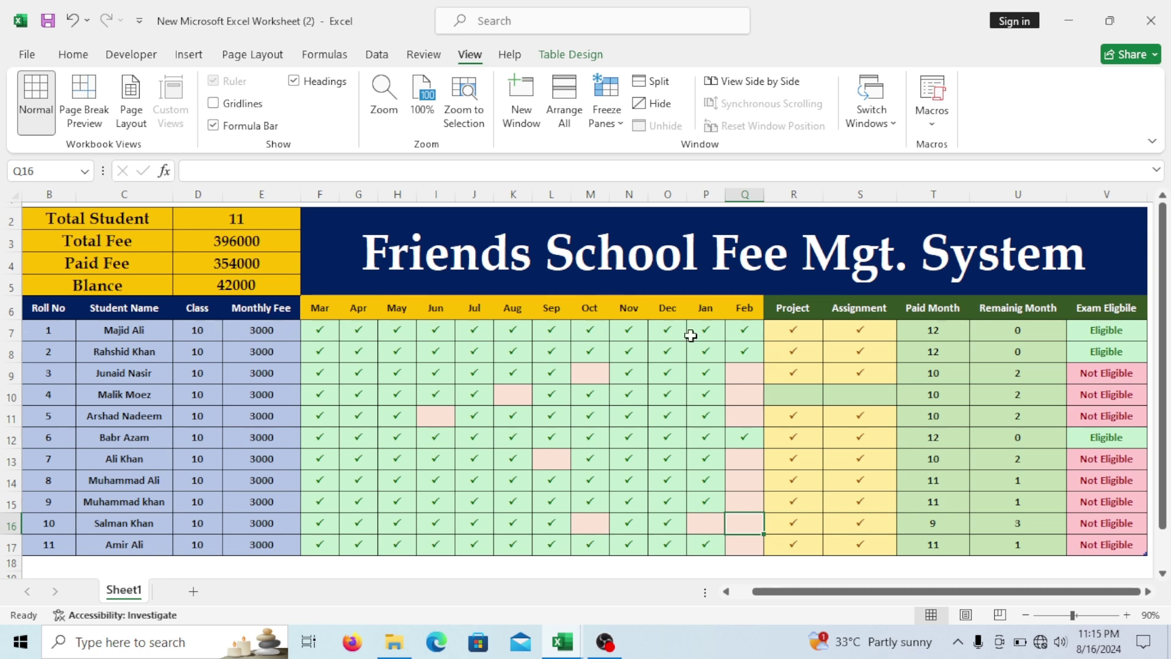
# Tick roll no 3's October fee and roll no 4's February fee.
pyautogui.click(588, 374)
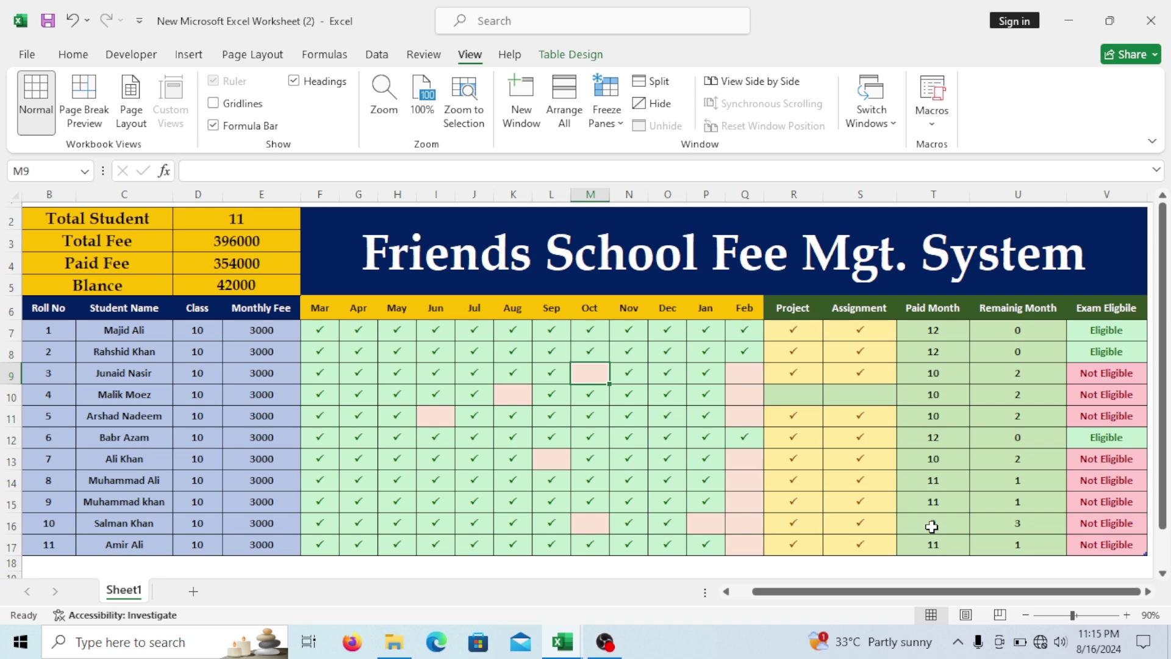
pyautogui.write('P')
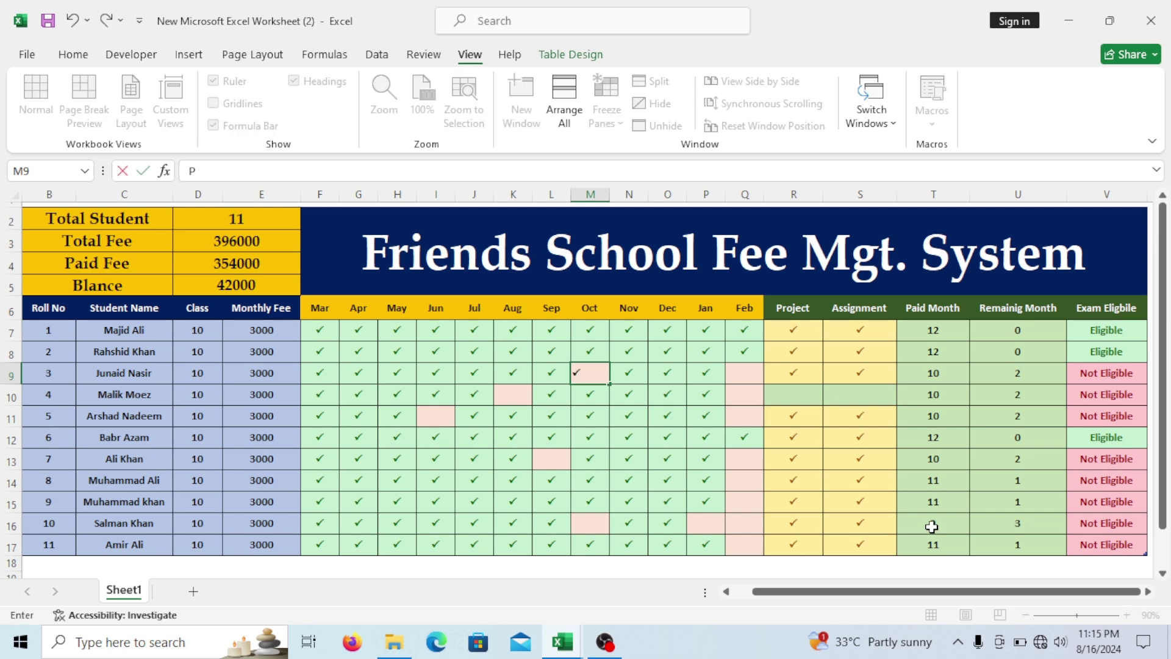
pyautogui.press('Tab')
pyautogui.press('Tab')
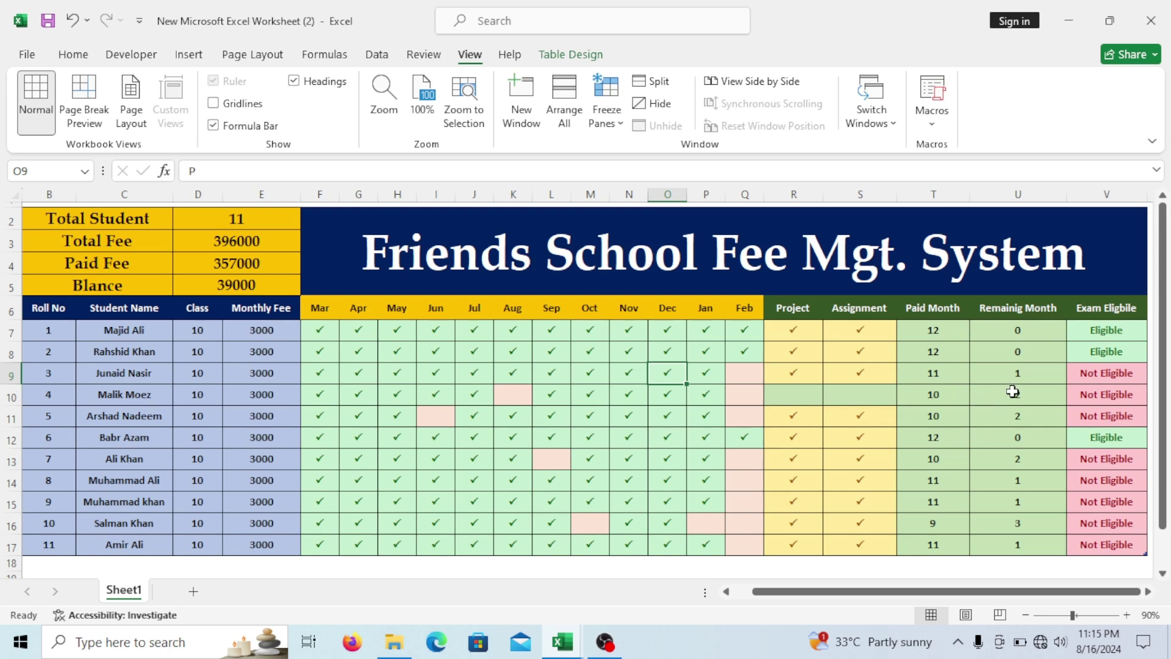
pyautogui.click(743, 375)
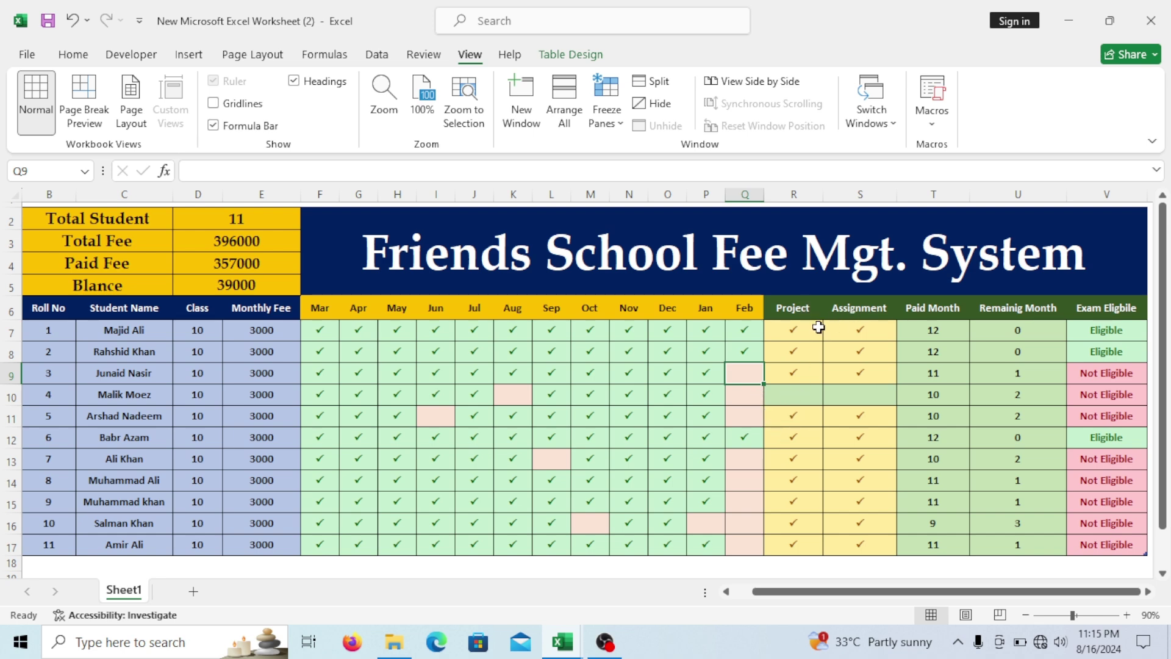
pyautogui.click(752, 397)
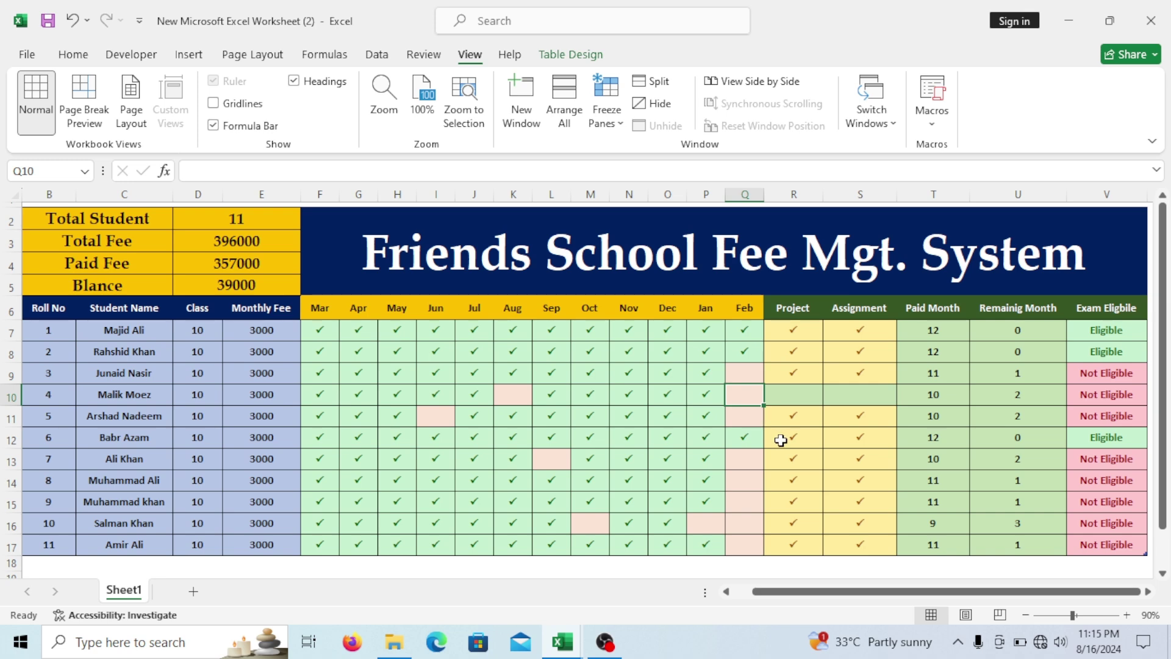
pyautogui.write('P')
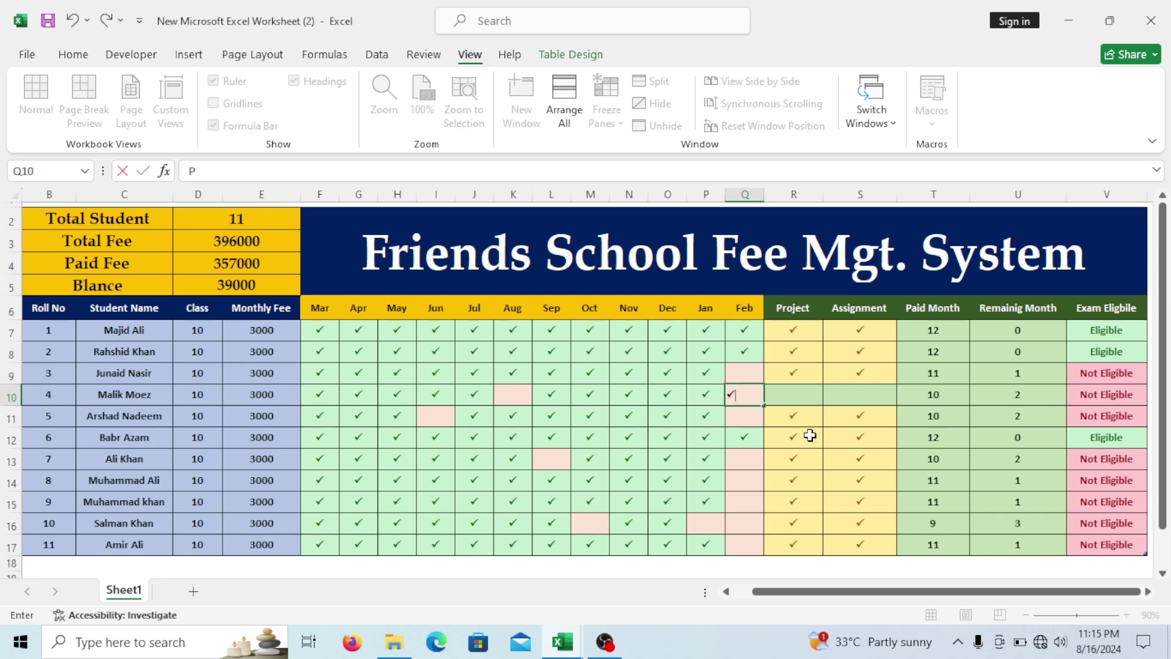
pyautogui.click(811, 437)
# Tick roll no 4's Project and Assignment cells.
pyautogui.click(798, 399)
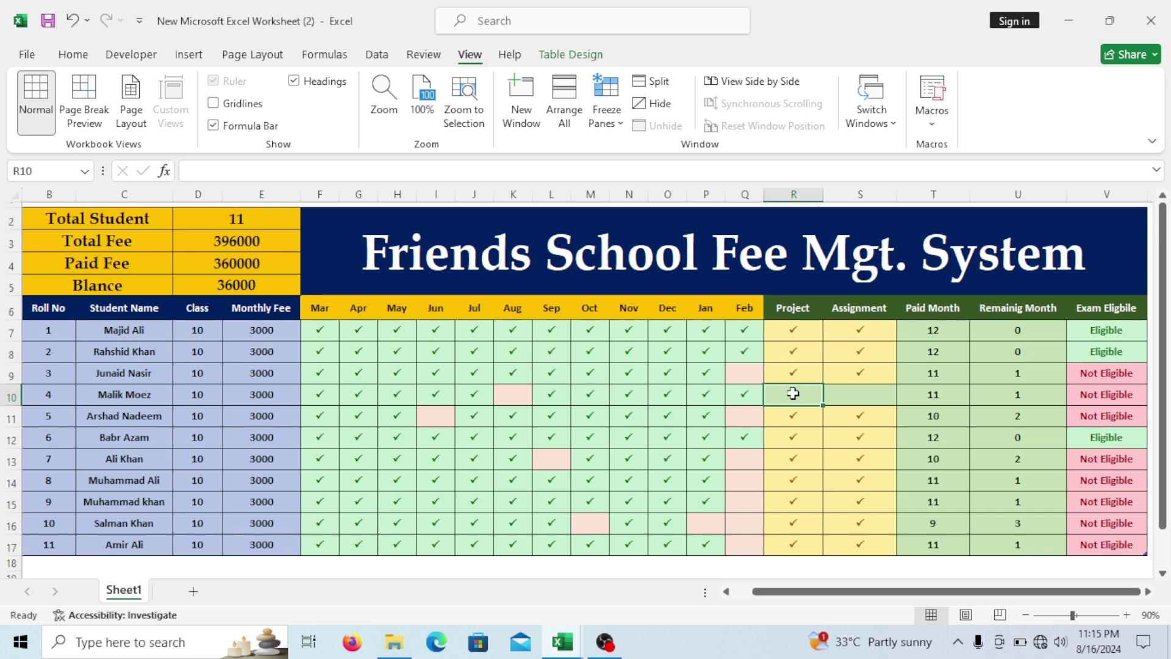
pyautogui.click(857, 397)
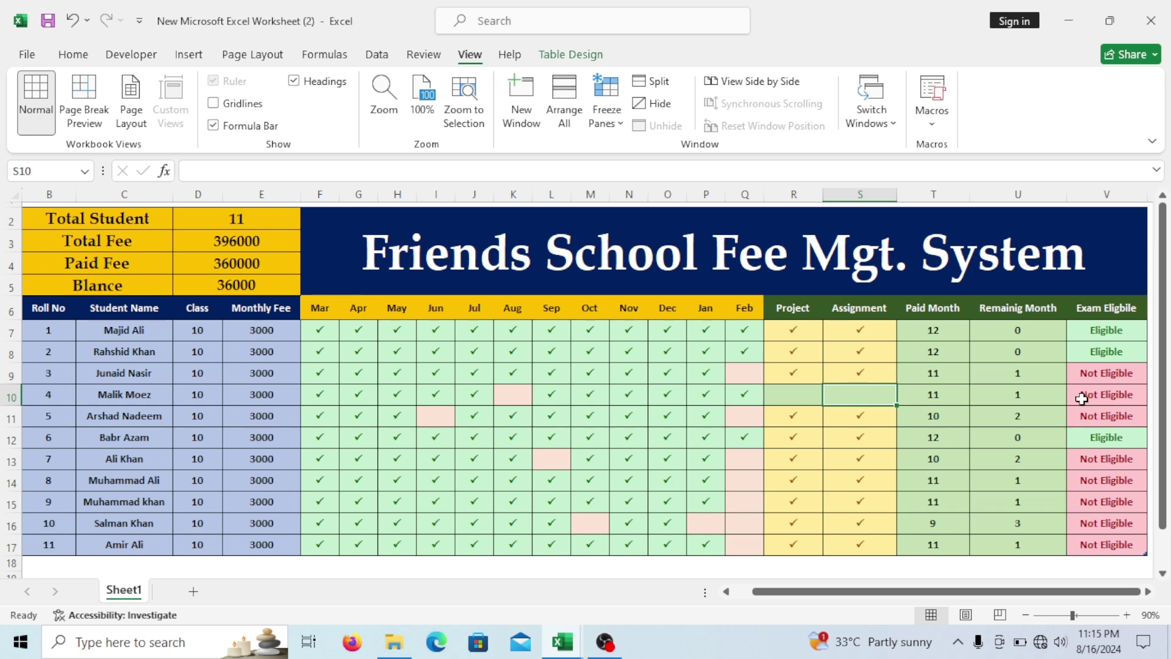
pyautogui.click(793, 396)
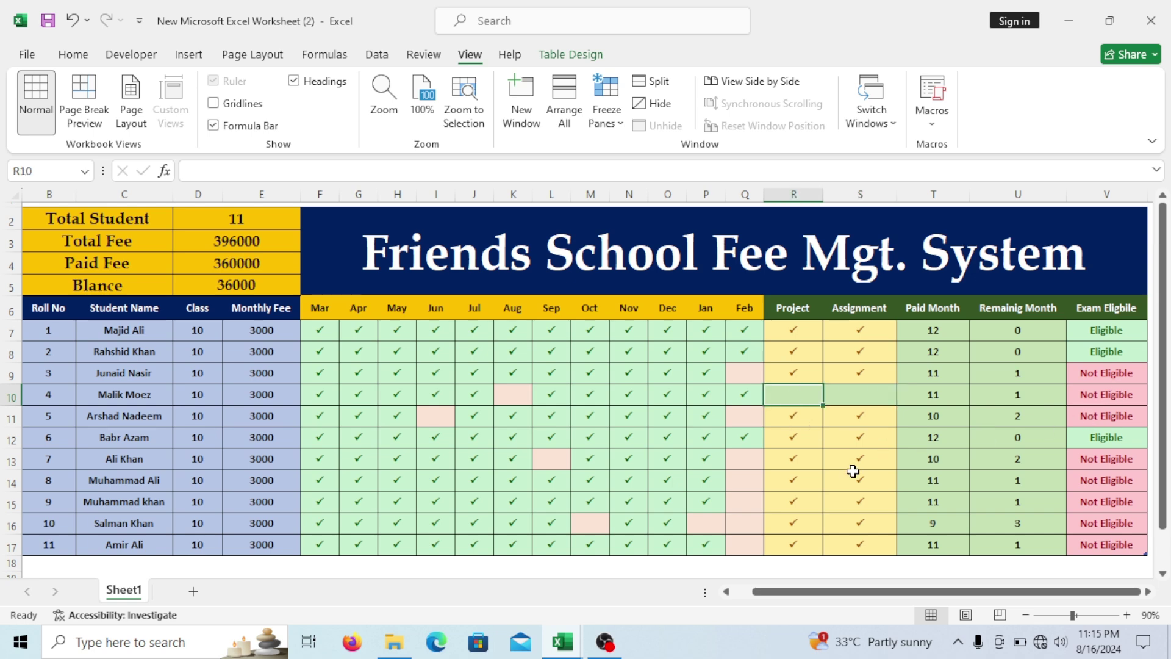
pyautogui.write('P')
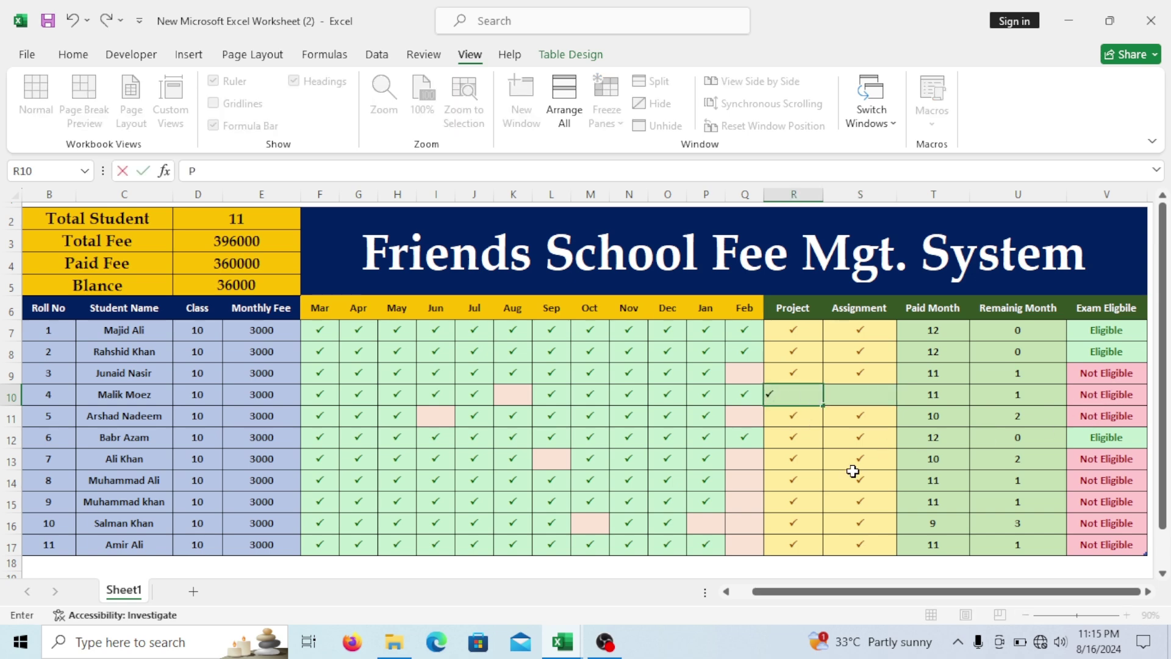
pyautogui.press('Tab')
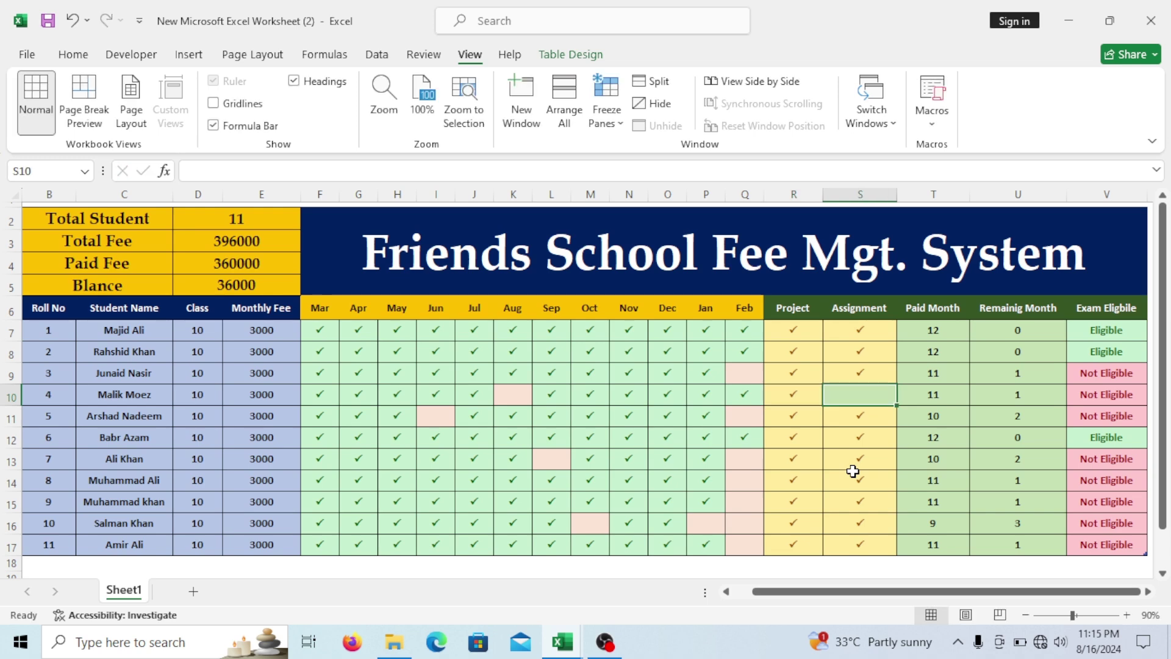
pyautogui.write('P')
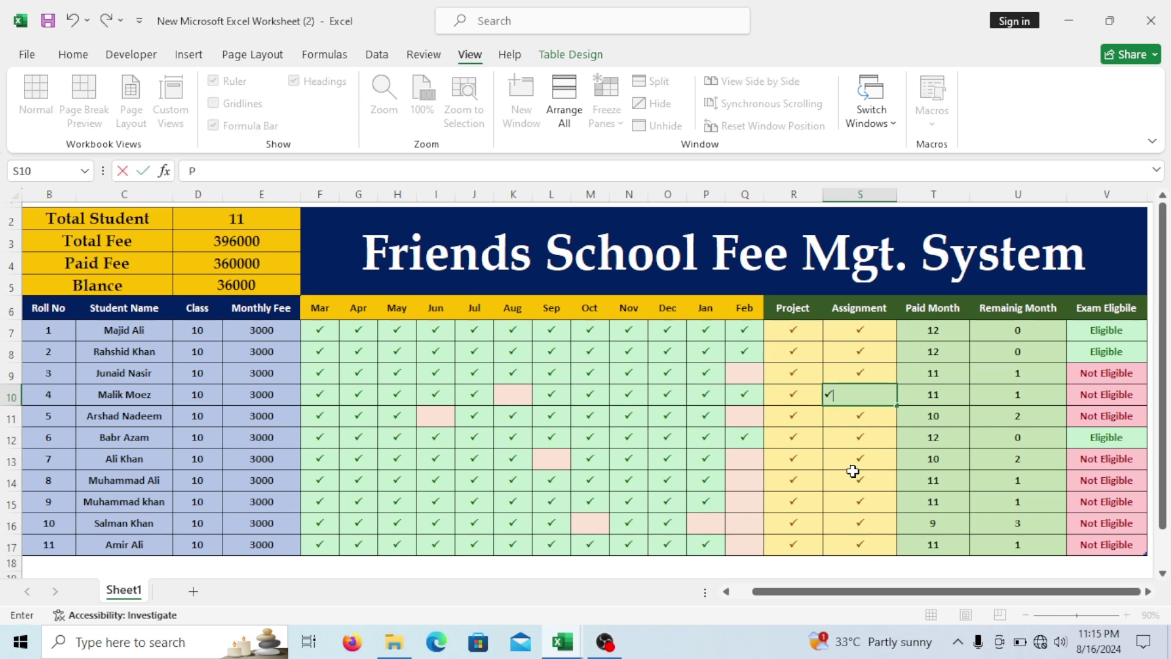
pyautogui.click(857, 455)
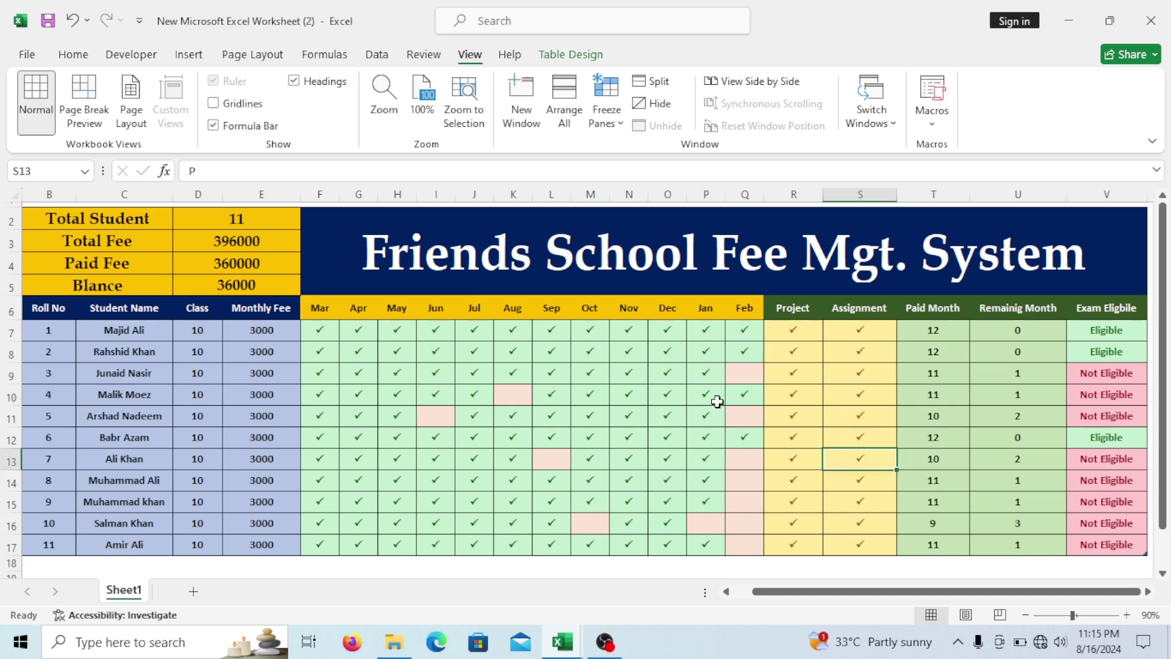
# Tick roll no 4's August fee.
pyautogui.click(510, 397)
pyautogui.write('P')
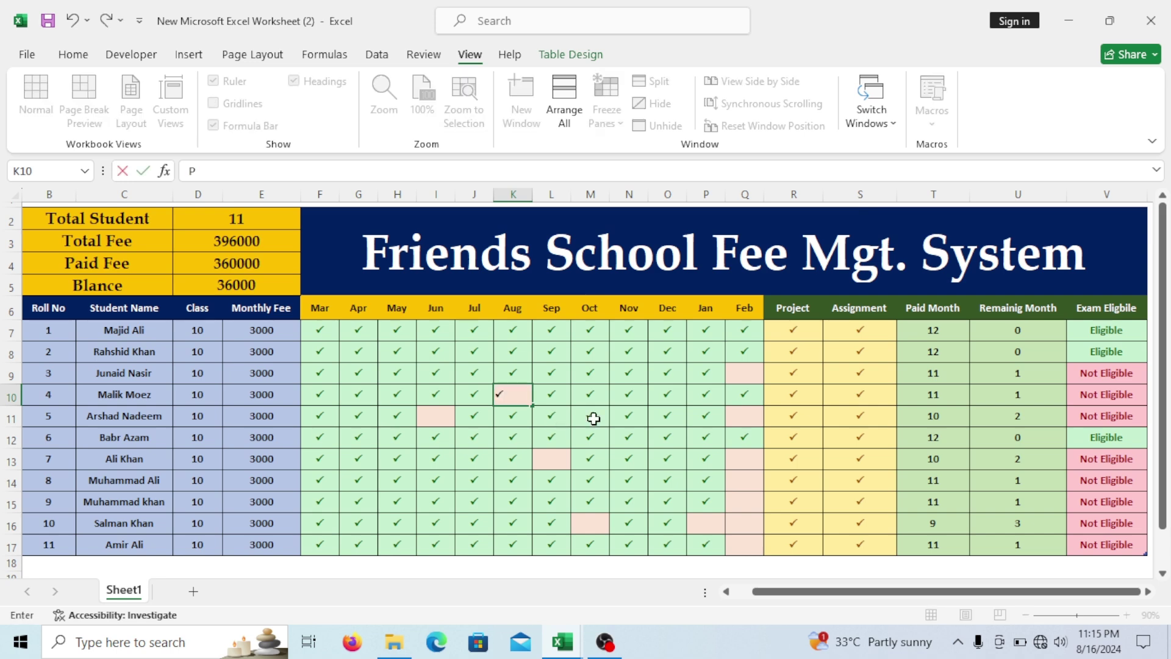
pyautogui.click(639, 398)
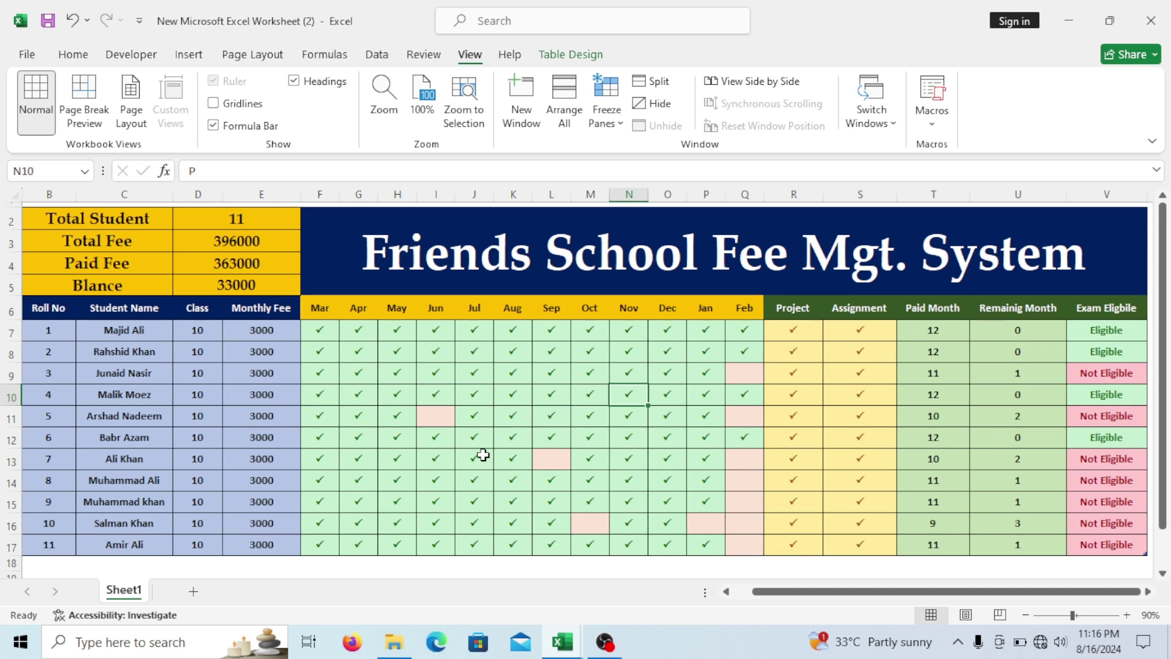
pyautogui.moveTo(76, 218); pyautogui.dragTo(198, 277)
pyautogui.click(197, 373)
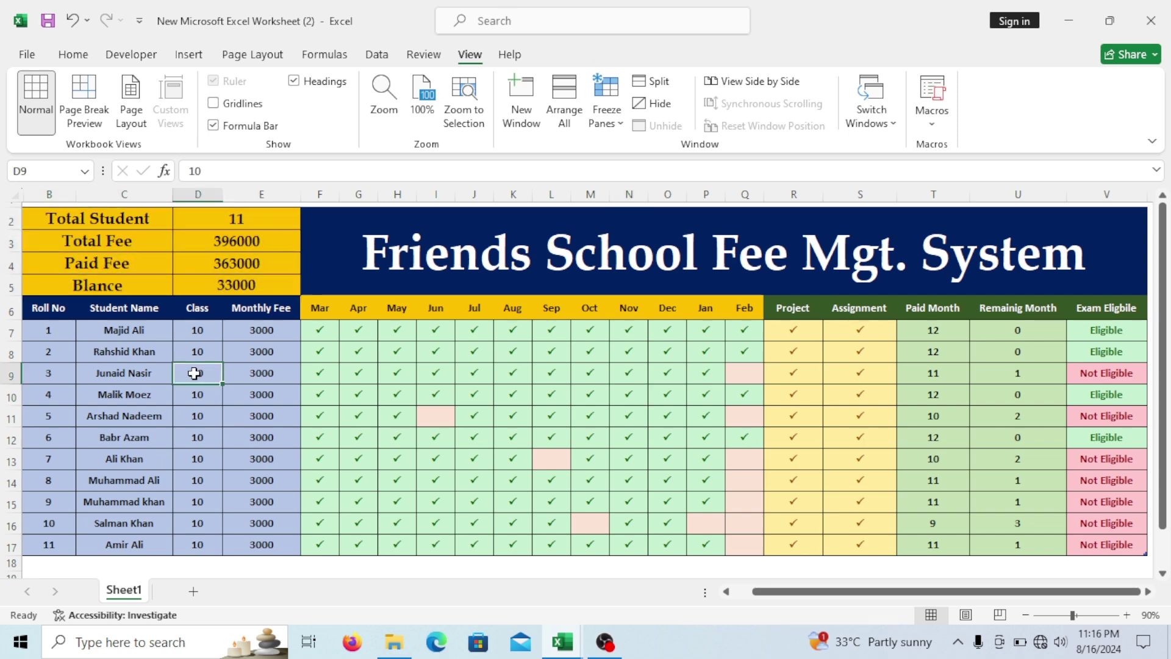
pyautogui.click(241, 218)
pyautogui.click(250, 250)
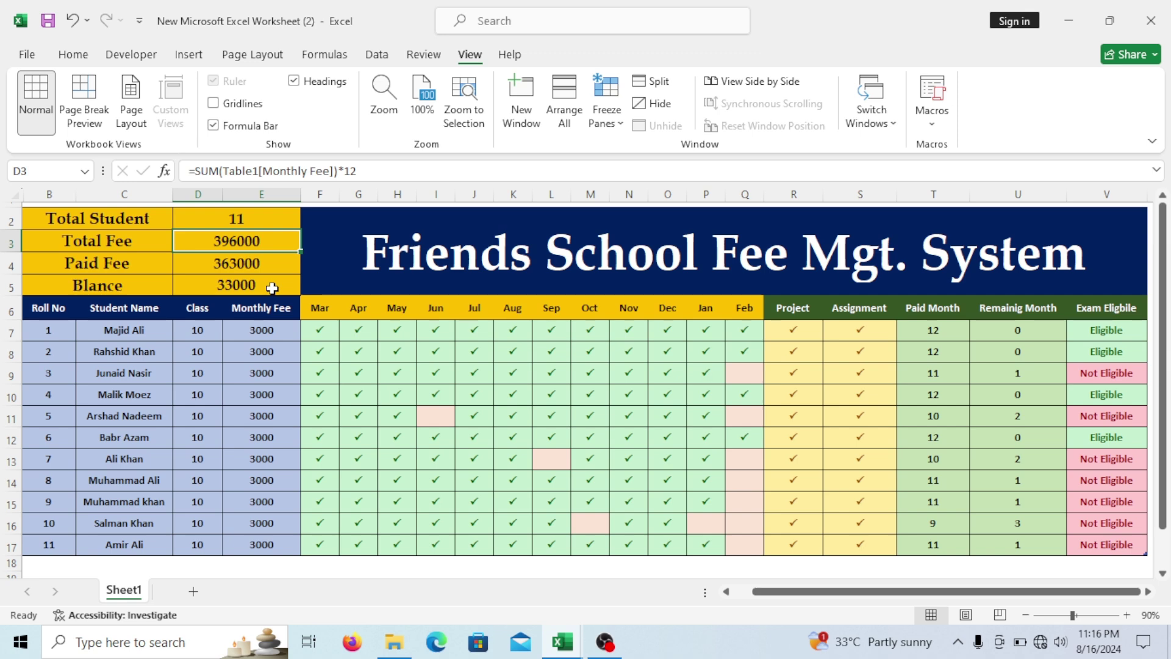
pyautogui.click(245, 266)
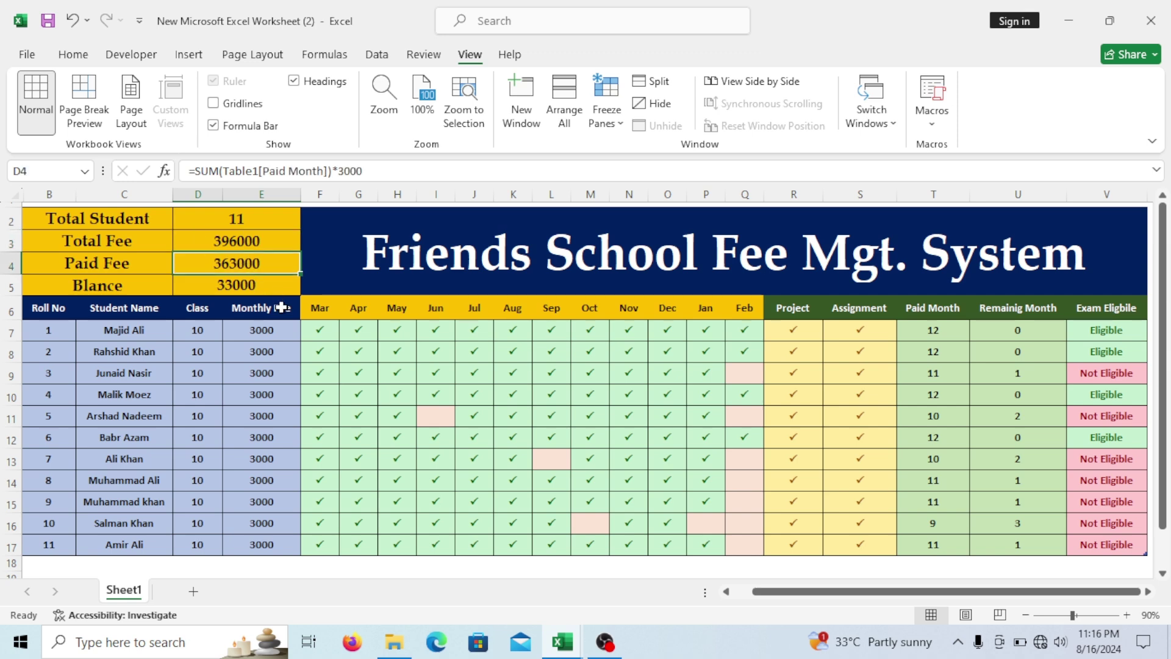
pyautogui.click(243, 291)
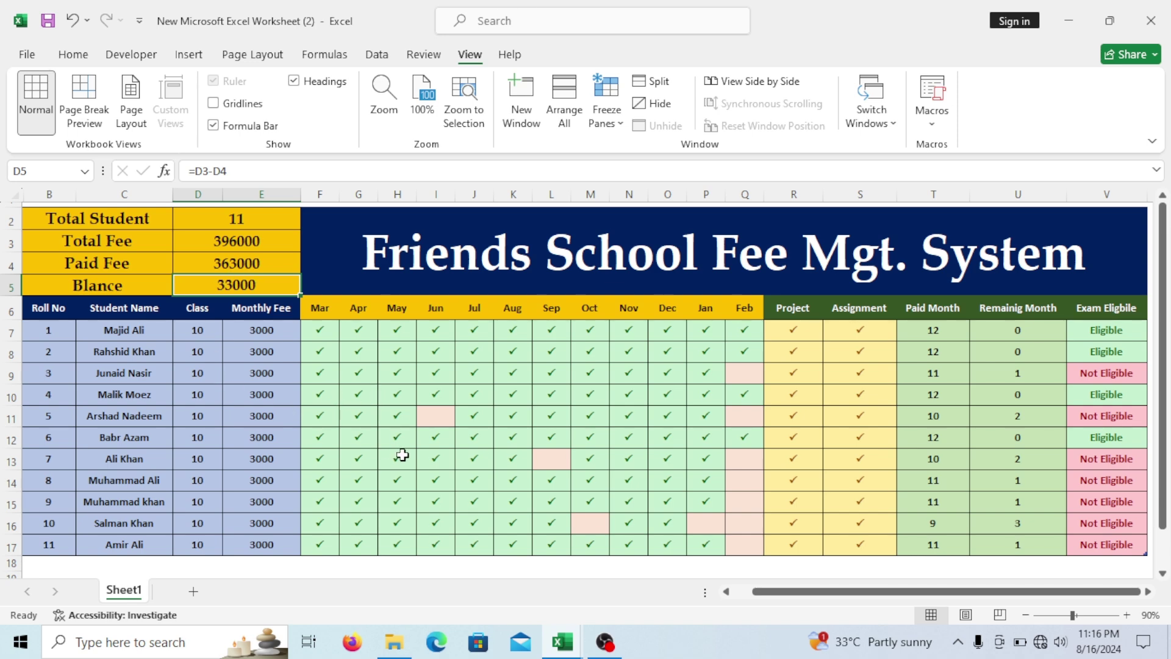
pyautogui.click(432, 454)
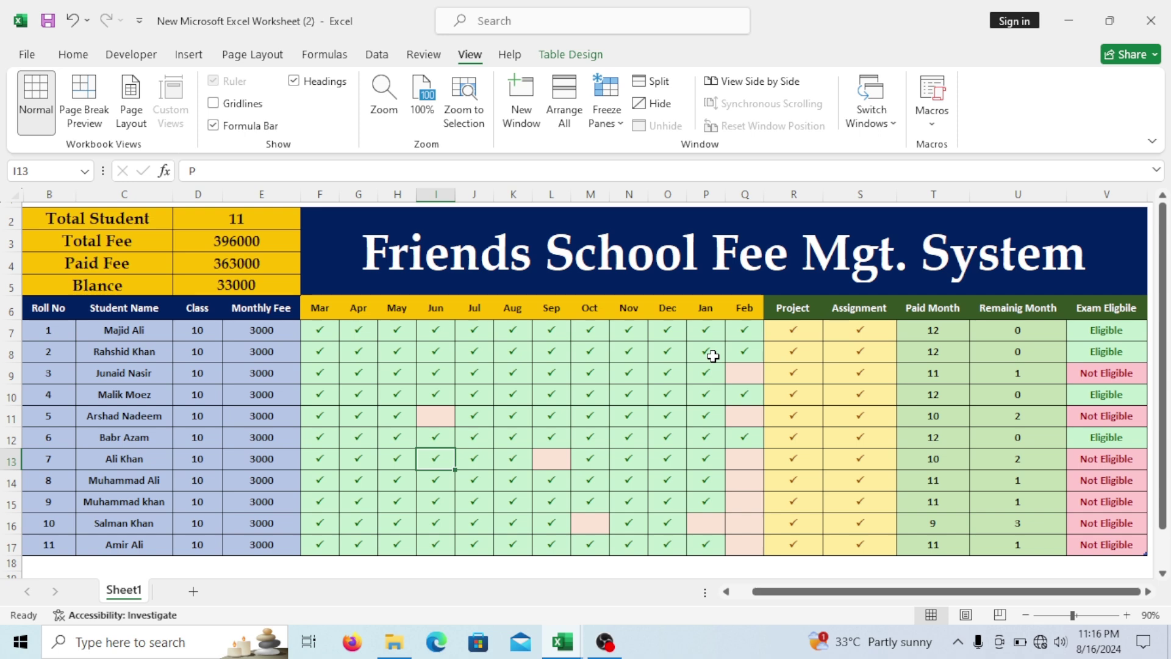
# Add a new student row with roll no 12, the student's name, class 10 and monthly fee 3000.
pyautogui.click(139, 562)
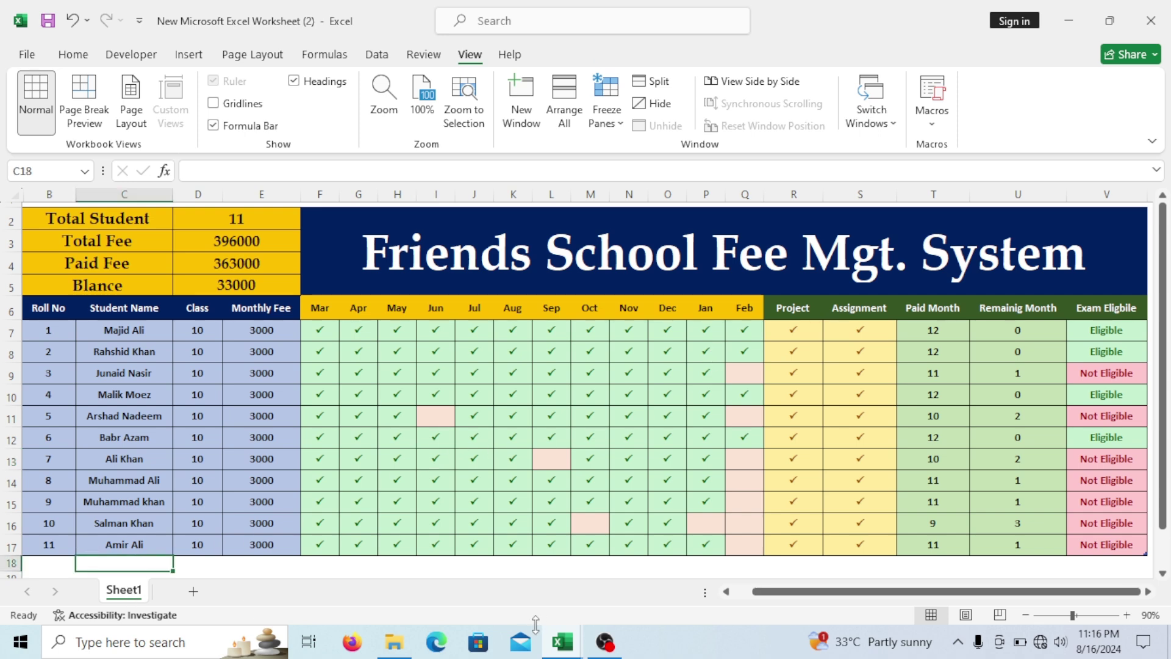
pyautogui.write('Kahlid')
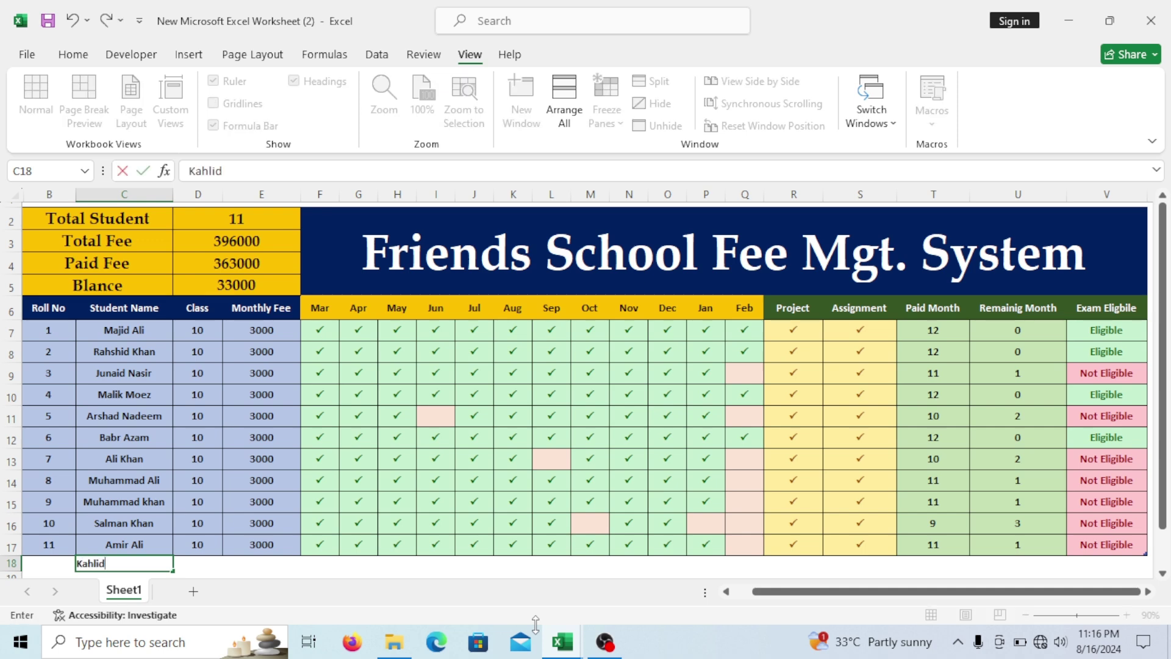
pyautogui.press('Tab')
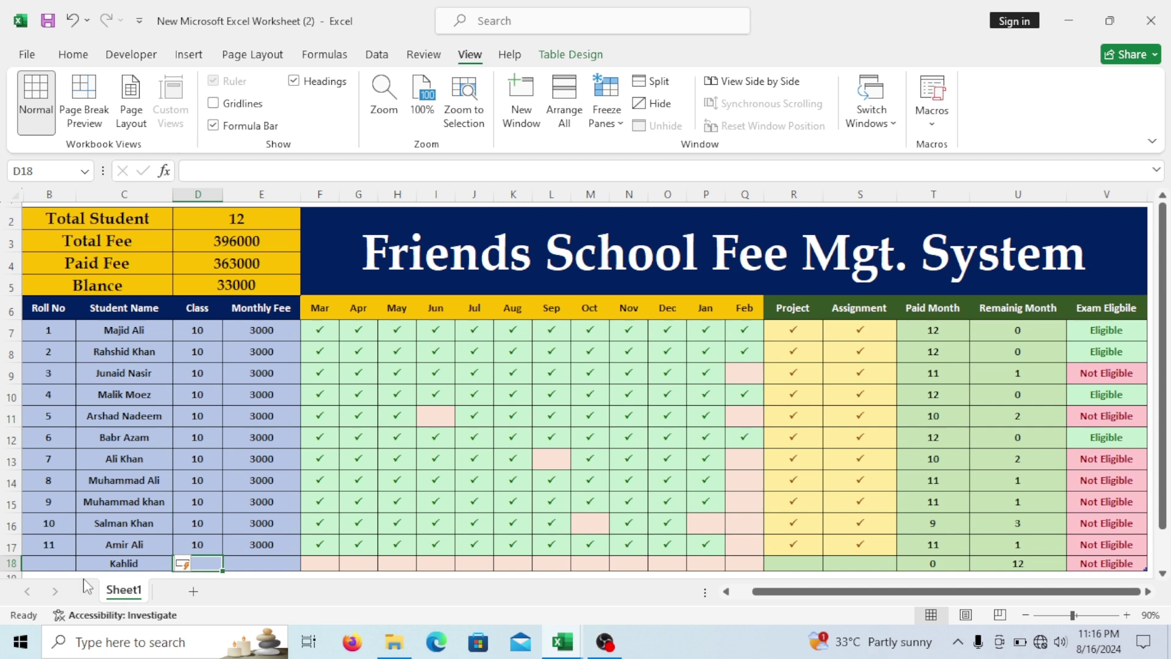
pyautogui.click(58, 564)
pyautogui.write('12')
pyautogui.click(241, 564)
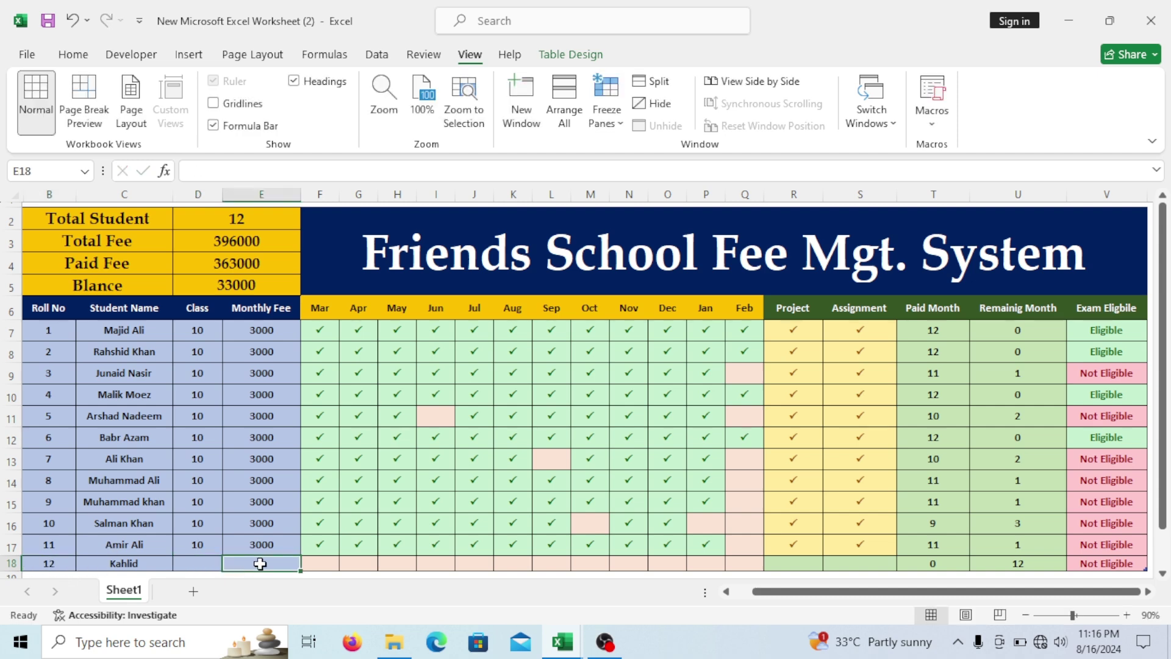
pyautogui.click(192, 566)
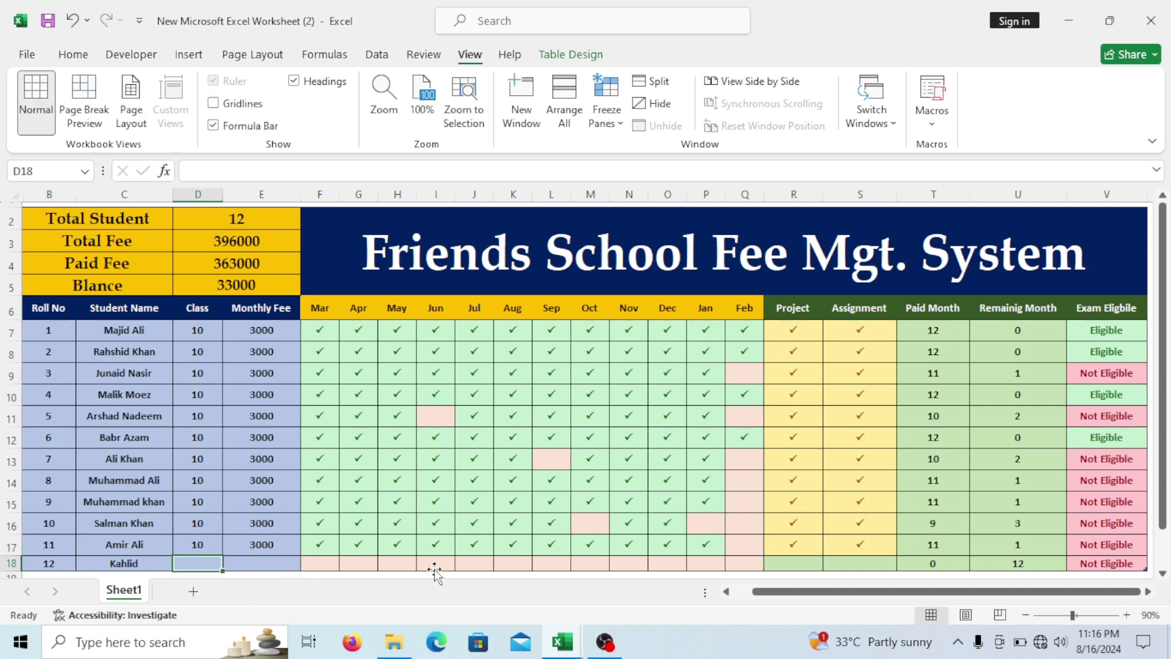
pyautogui.write('10')
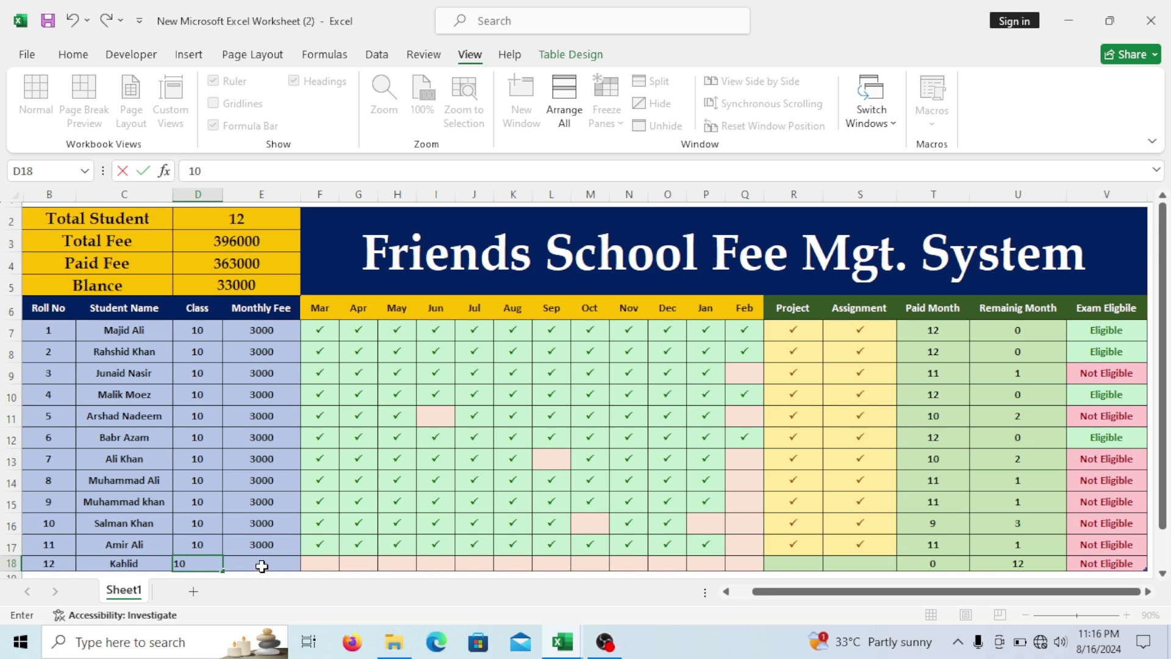
pyautogui.click(261, 564)
pyautogui.write('3000')
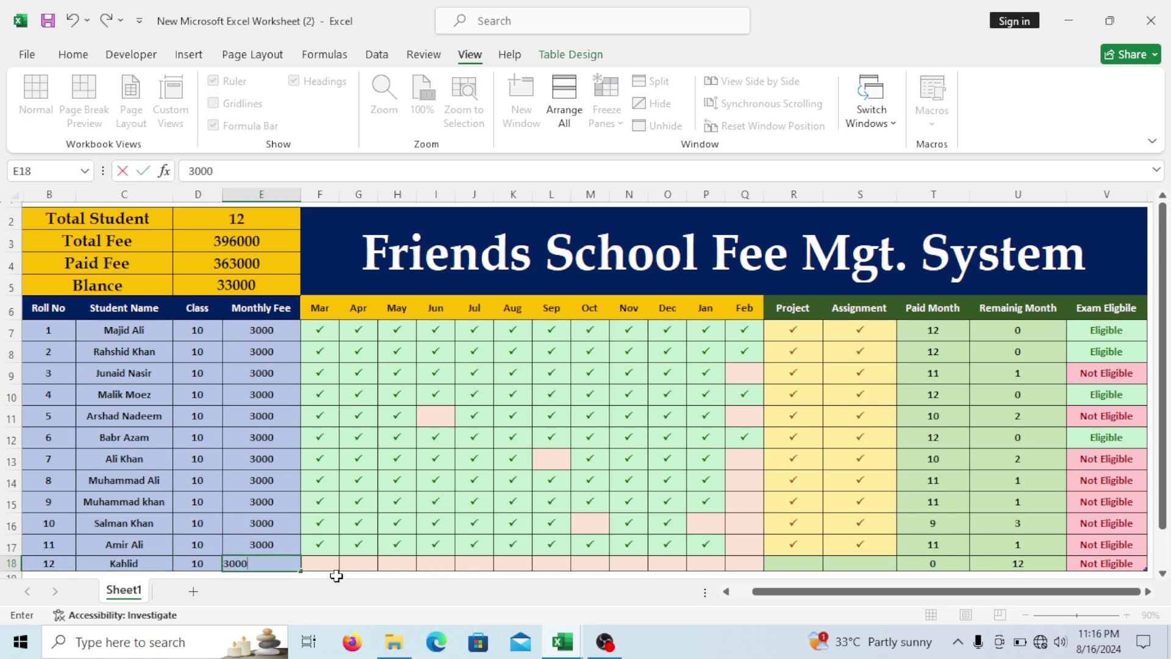
pyautogui.click(757, 539)
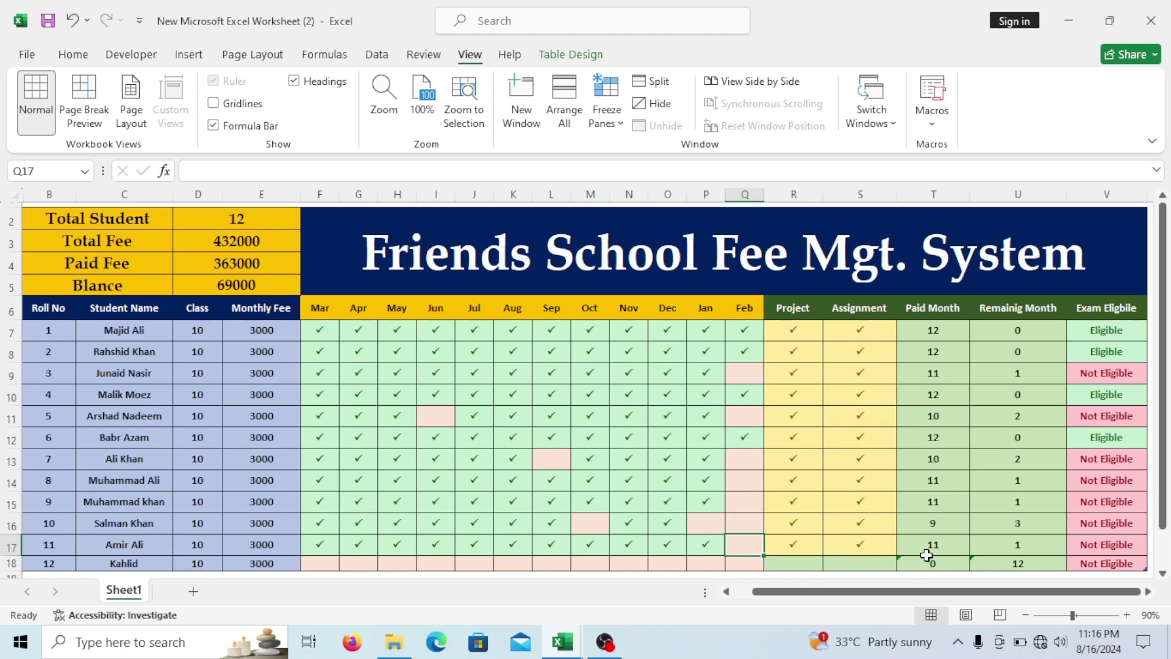
# Tick March and April for roll no 12, then fill the ticks across G18 to Q18.
pyautogui.click(330, 564)
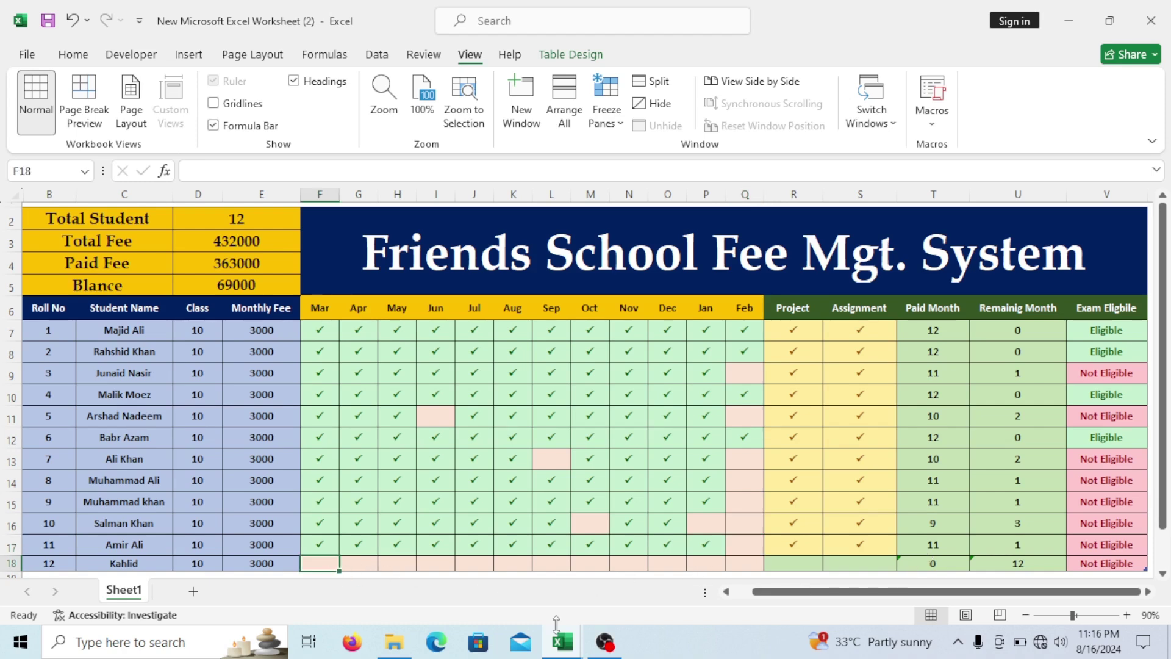
pyautogui.write('P')
pyautogui.press('Left')
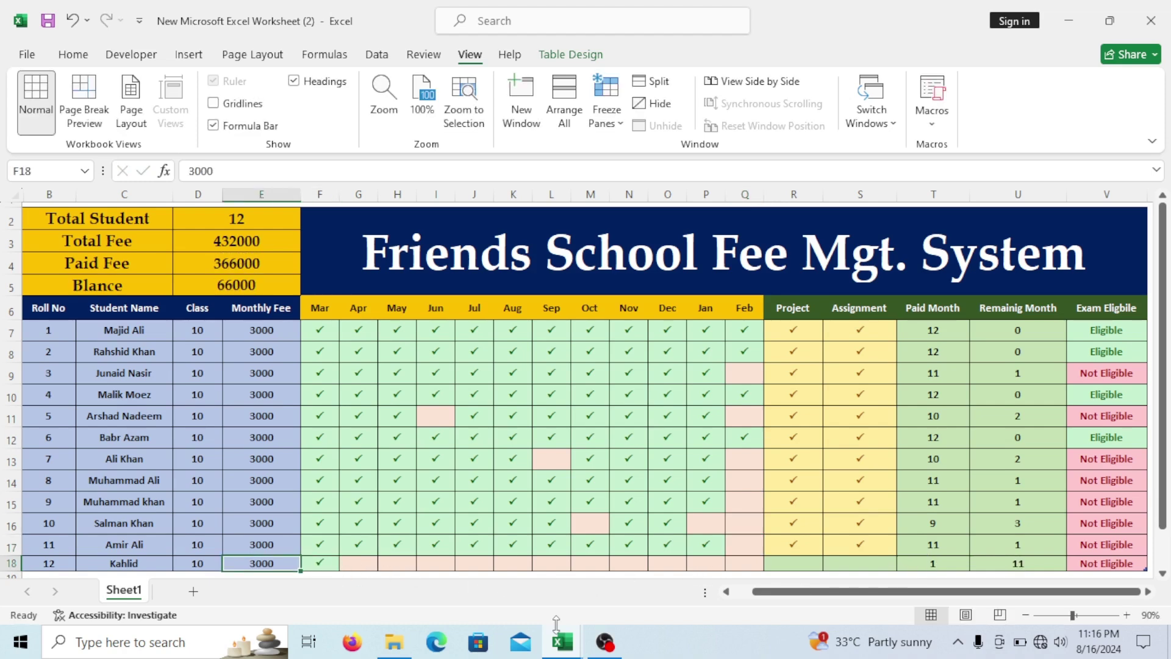
pyautogui.click(360, 563)
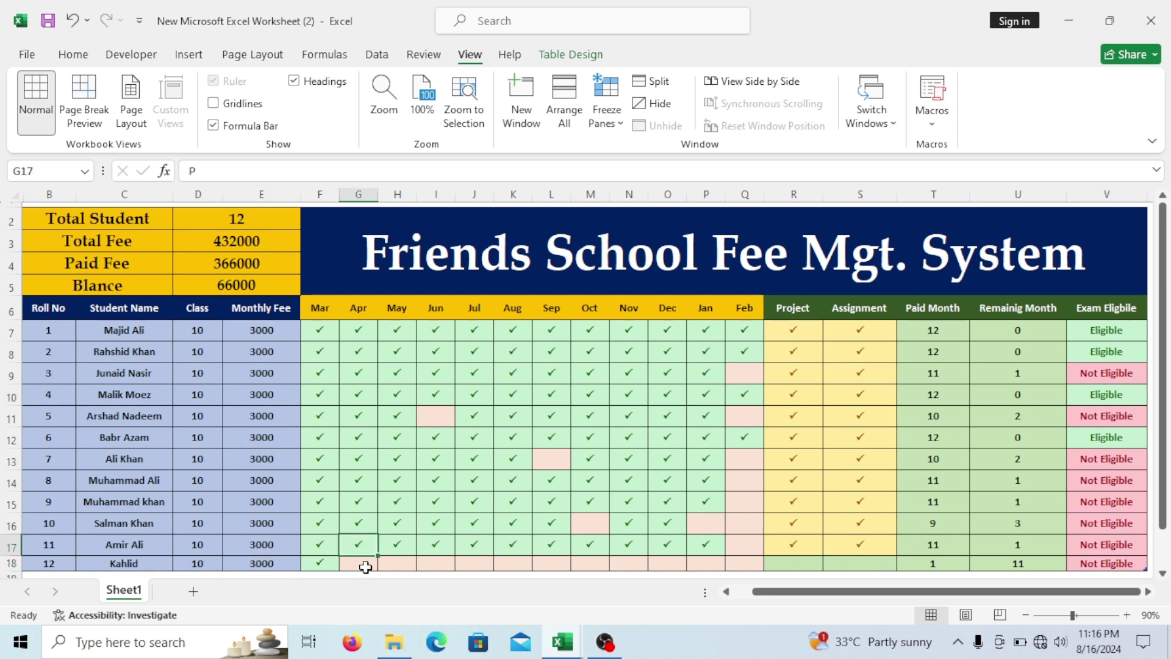
pyautogui.write('P')
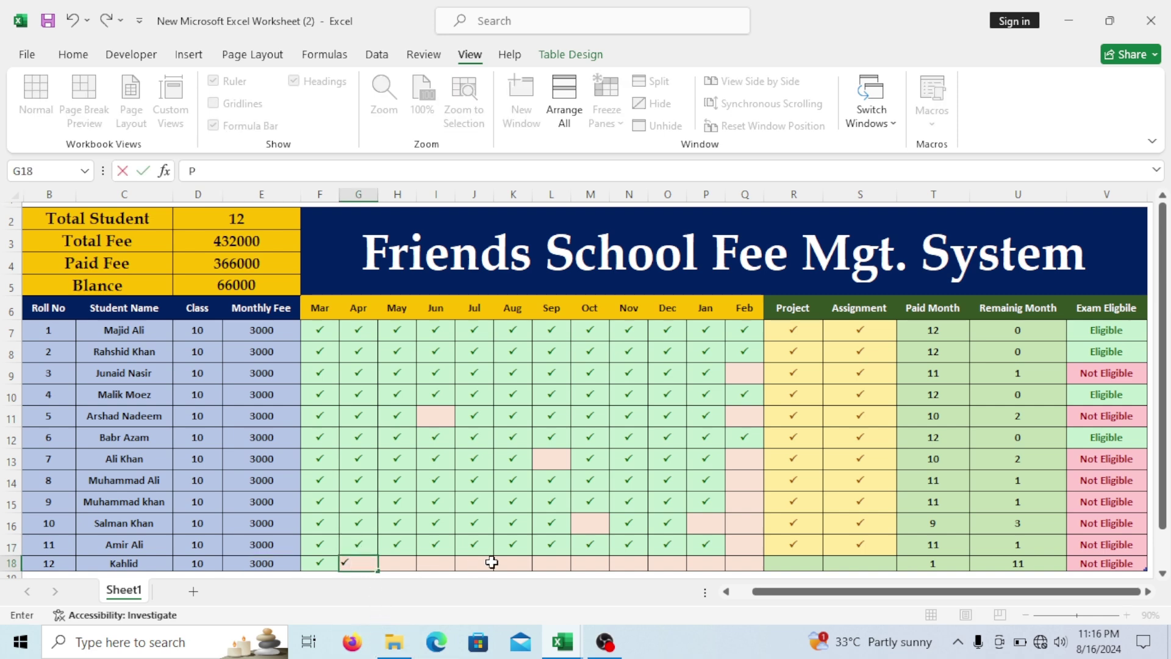
pyautogui.click(485, 563)
pyautogui.click(359, 562)
pyautogui.moveTo(376, 571); pyautogui.dragTo(763, 562)
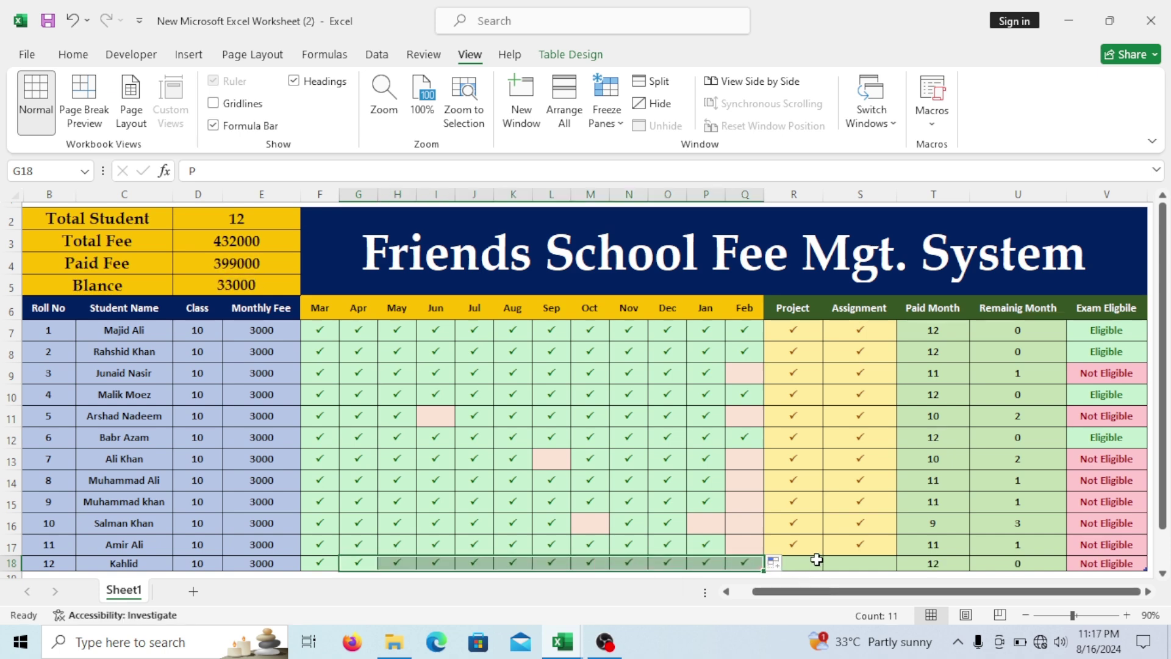
# Tick roll no 12's Project and Assignment cells in R18 and S18.
pyautogui.click(815, 564)
pyautogui.write('P')
pyautogui.press('Tab')
pyautogui.write('P')
pyautogui.click(886, 526)
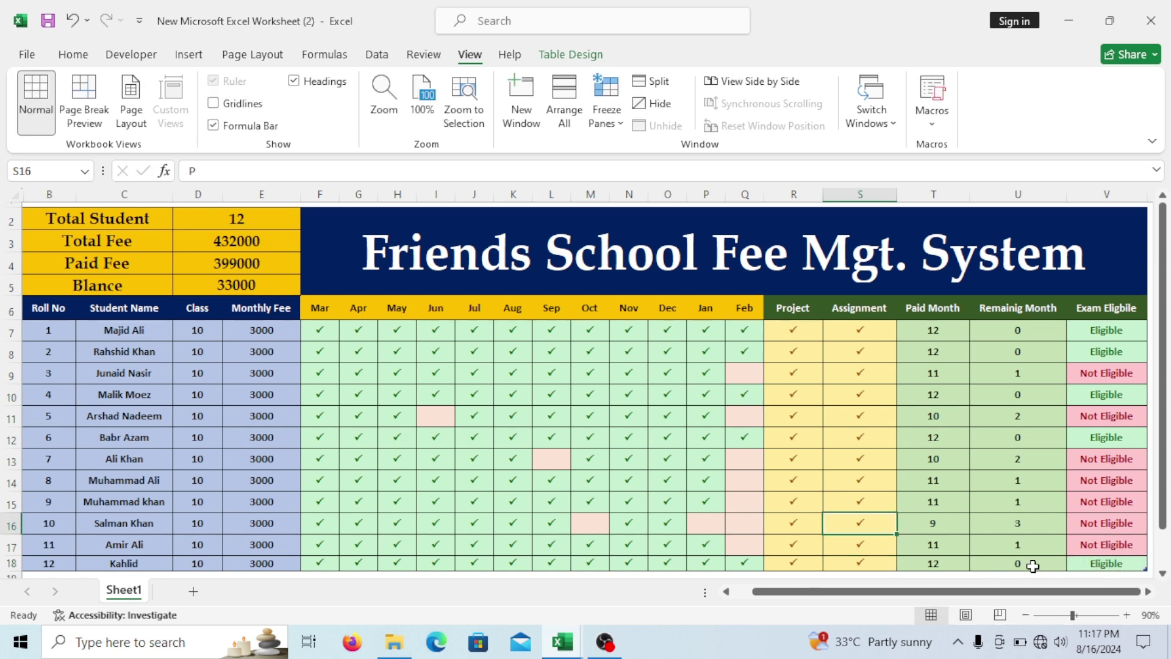
pyautogui.click(557, 435)
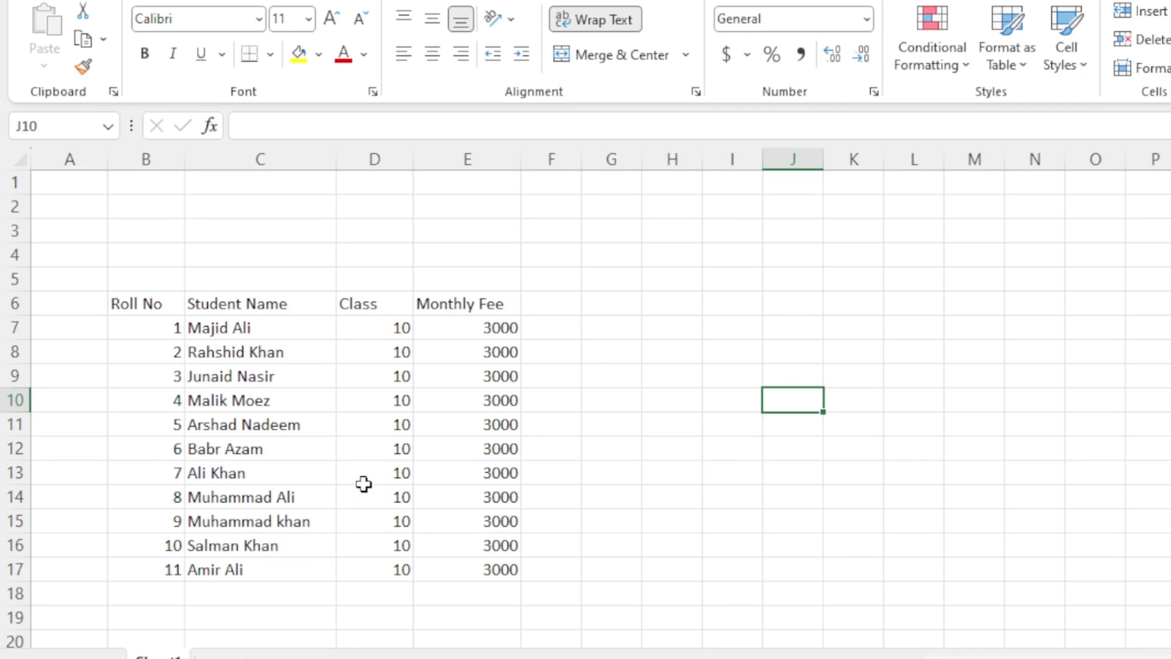
# Centre all sheet text horizontally and vertically and make it bold.
pyautogui.moveTo(368, 306); pyautogui.dragTo(387, 506)
pyautogui.moveTo(482, 305); pyautogui.dragTo(481, 497)
pyautogui.click(612, 400)
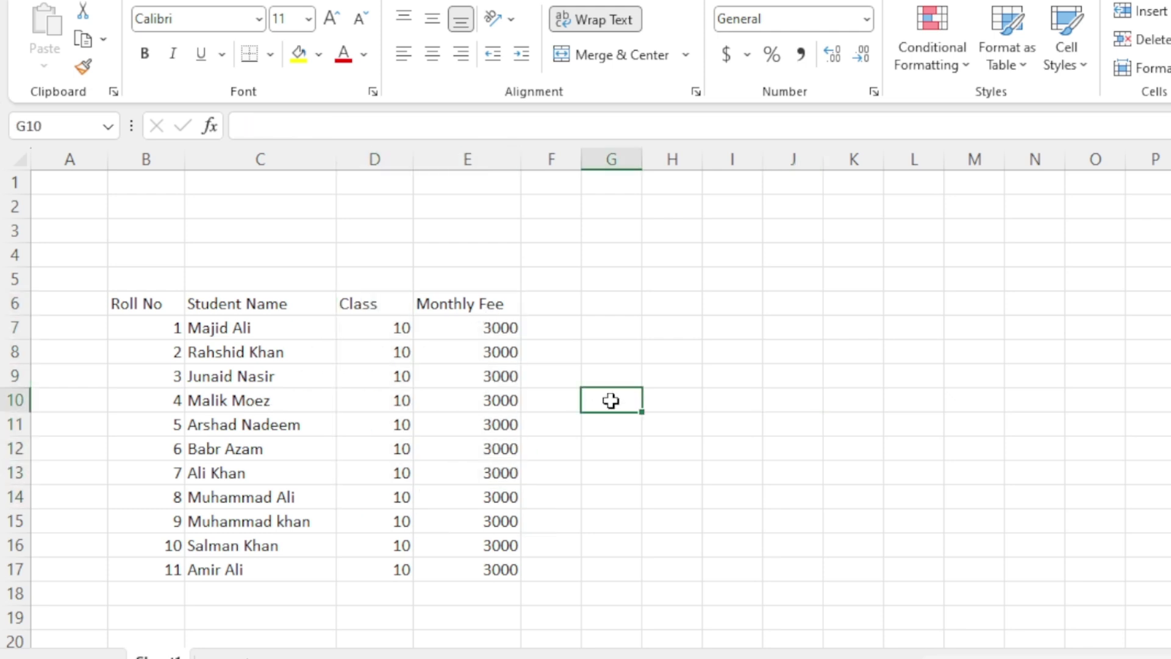
pyautogui.click(17, 163)
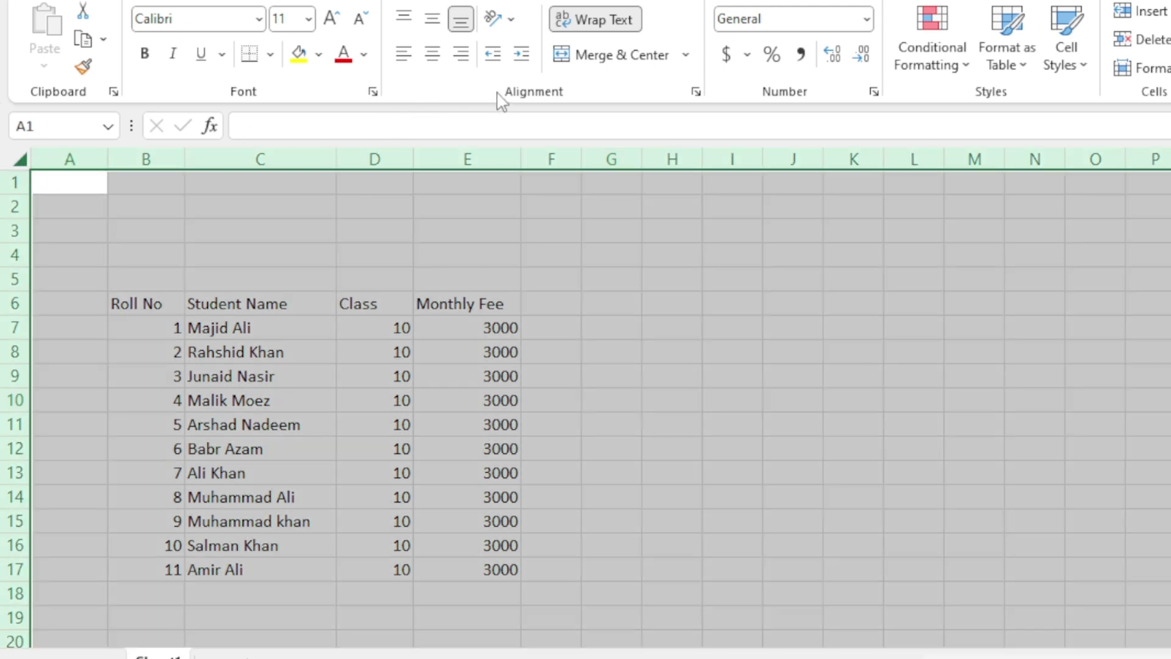
pyautogui.click(432, 54)
pyautogui.click(433, 19)
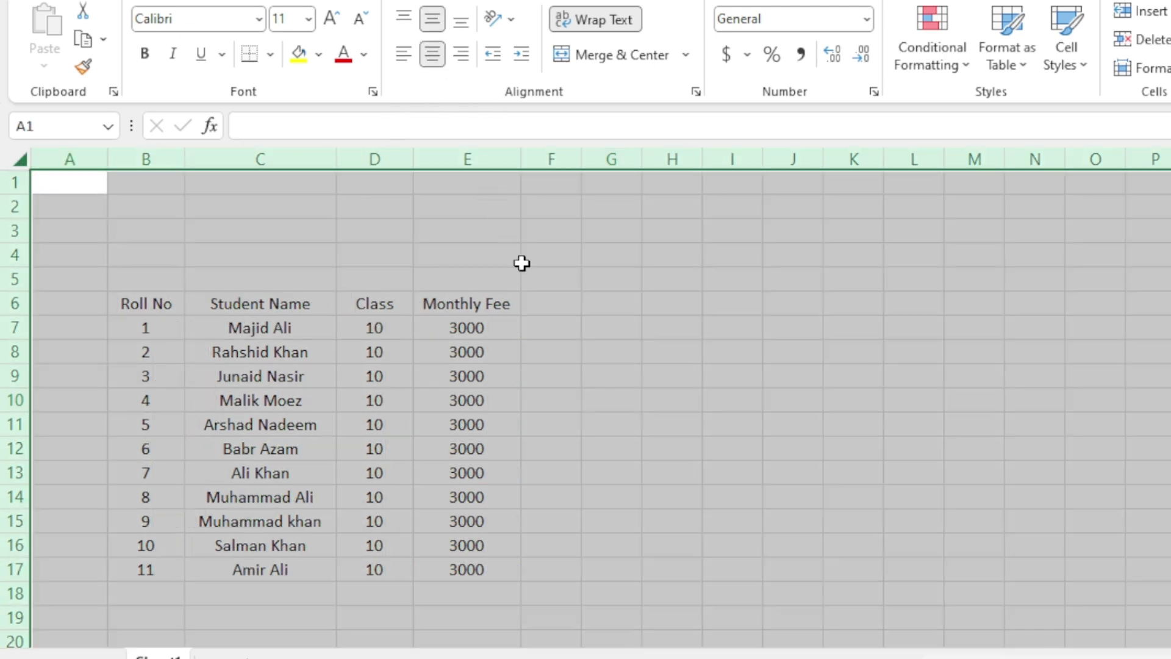
pyautogui.hotkey('ctrl', 'b')
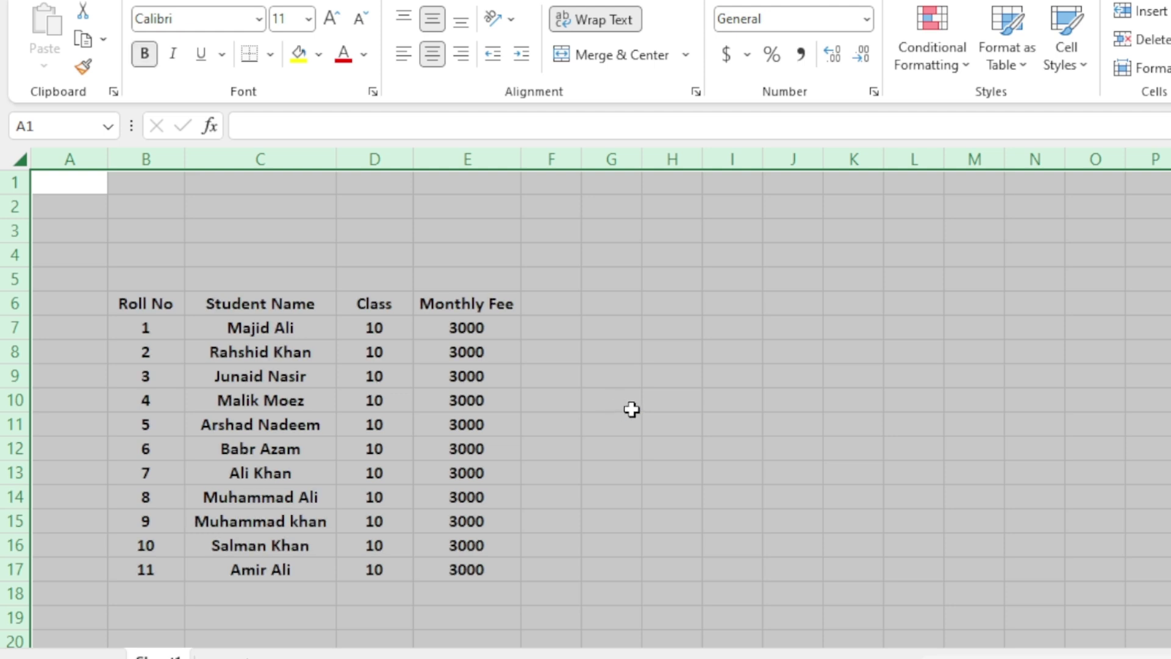
pyautogui.click(629, 409)
# Enter Mar in F6 and autofill the month headers through Feb.
pyautogui.click(555, 300)
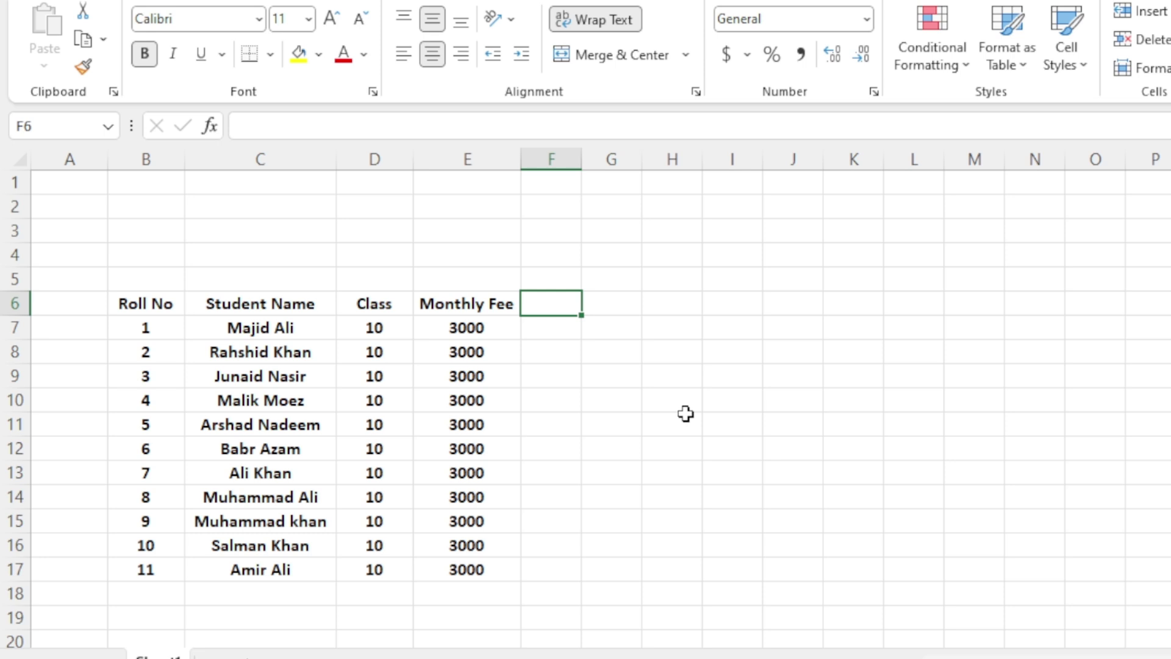
pyautogui.write('Mar')
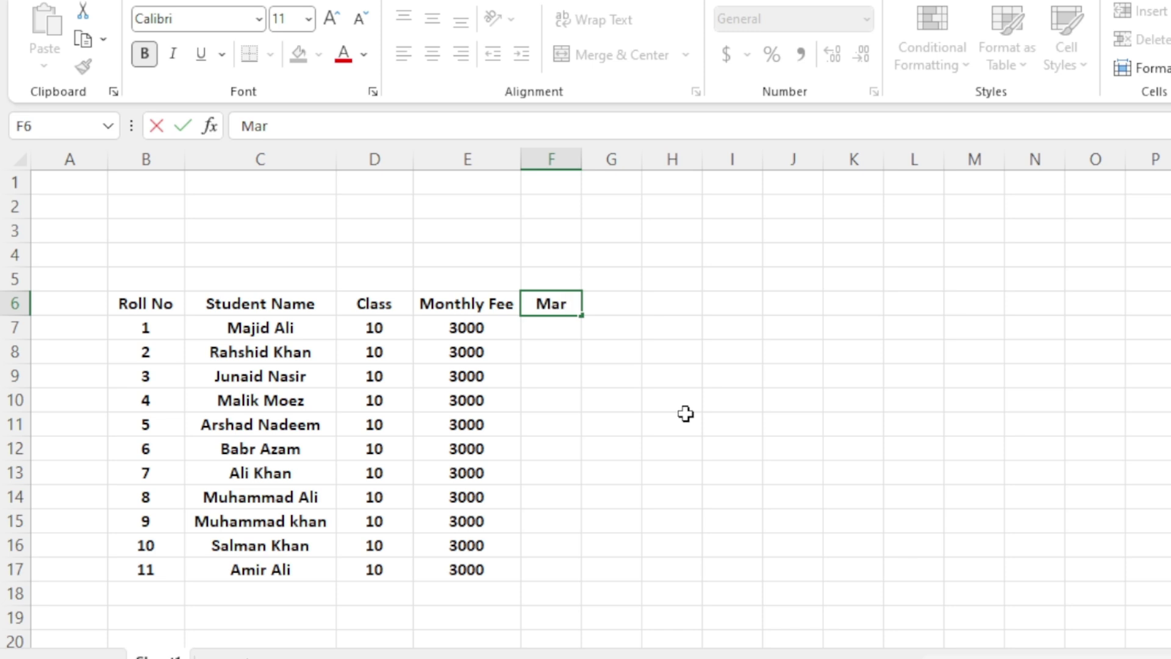
pyautogui.click(691, 430)
pyautogui.click(554, 301)
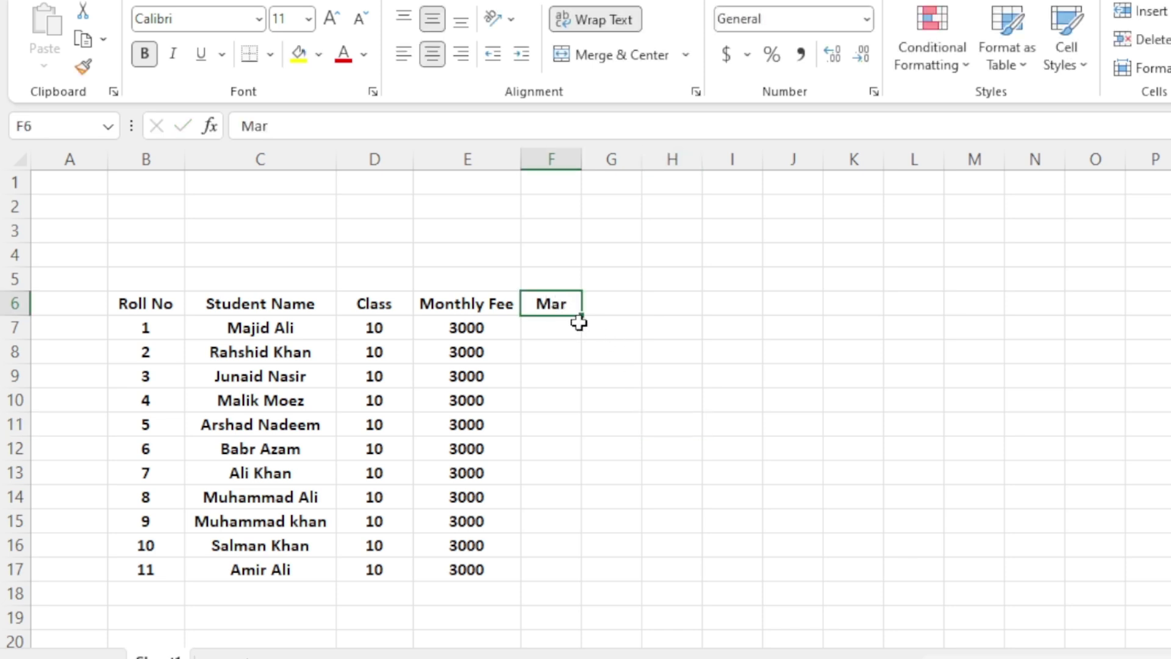
pyautogui.moveTo(584, 314); pyautogui.dragTo(1170, 314)
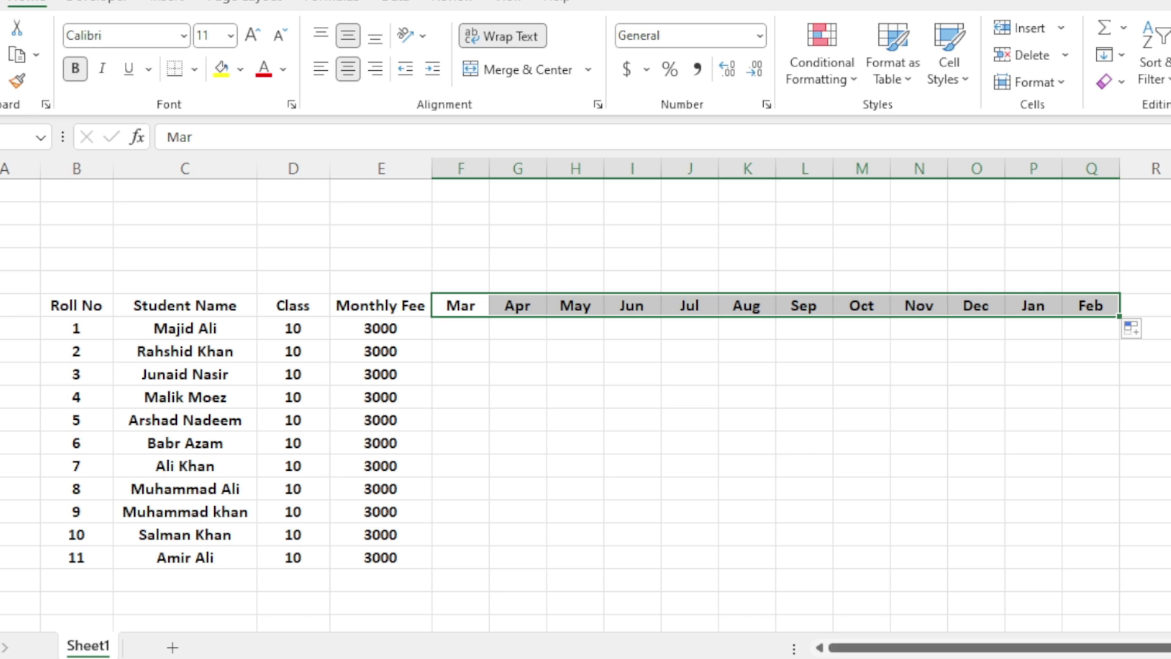
# Add headers Project, Assignment, Paid Month, Remainig Month and Exam Eleigbile from R6.
pyautogui.hscroll(1, 581, 405)
pyautogui.click(1072, 303)
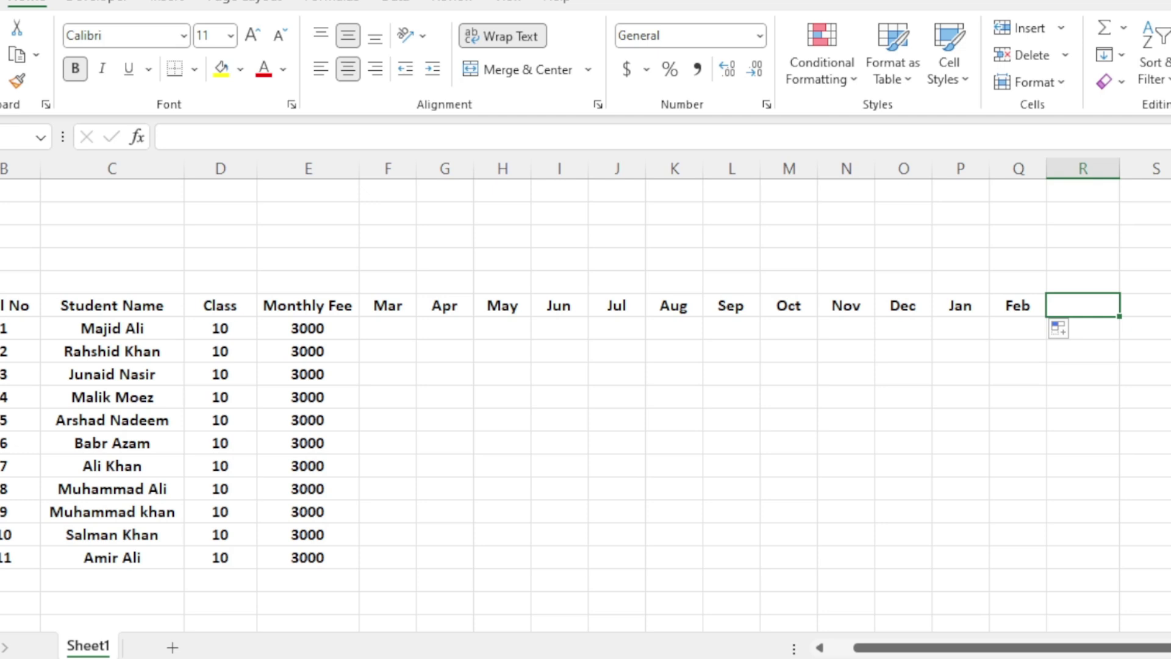
pyautogui.write('Project')
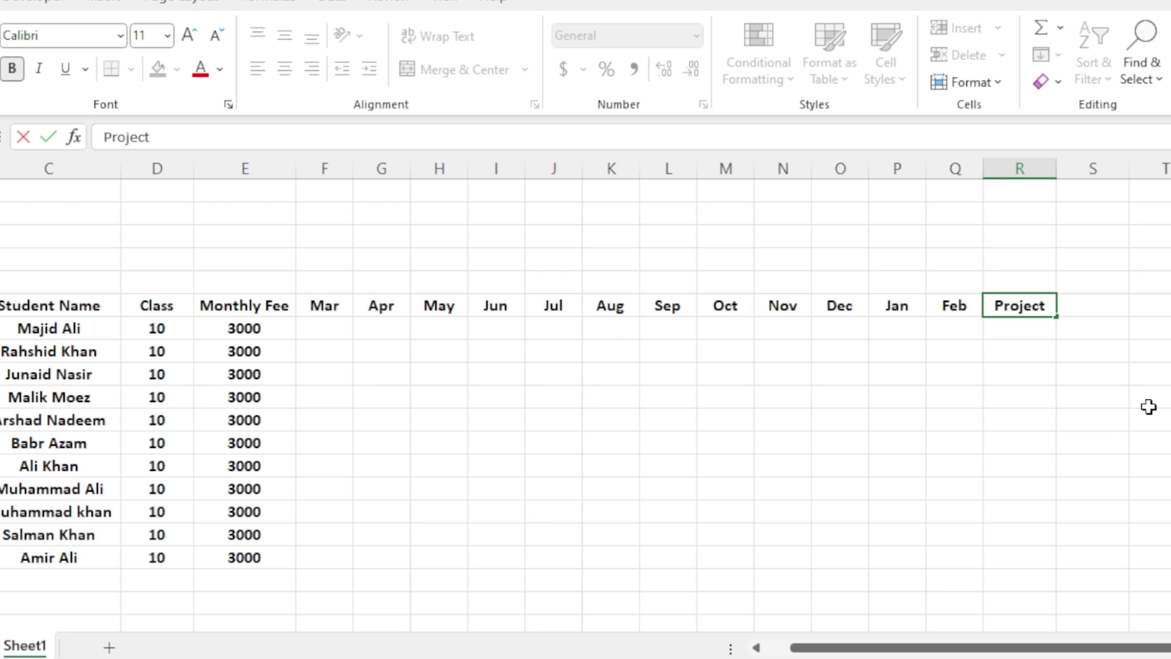
pyautogui.press('Tab')
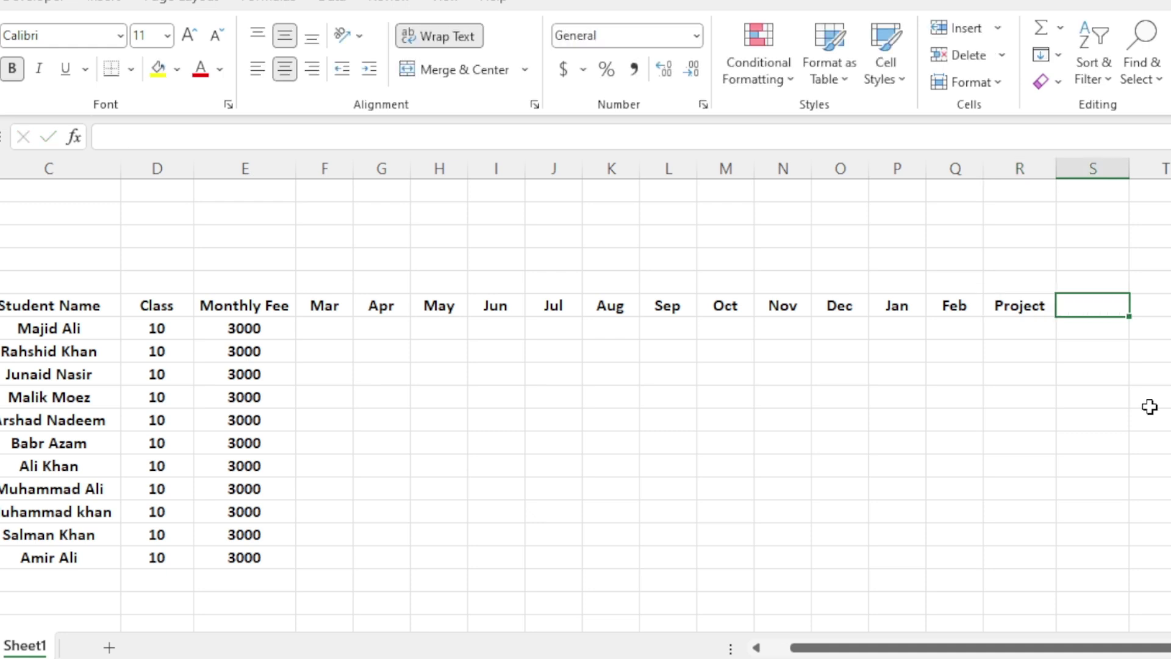
pyautogui.write('Assign')
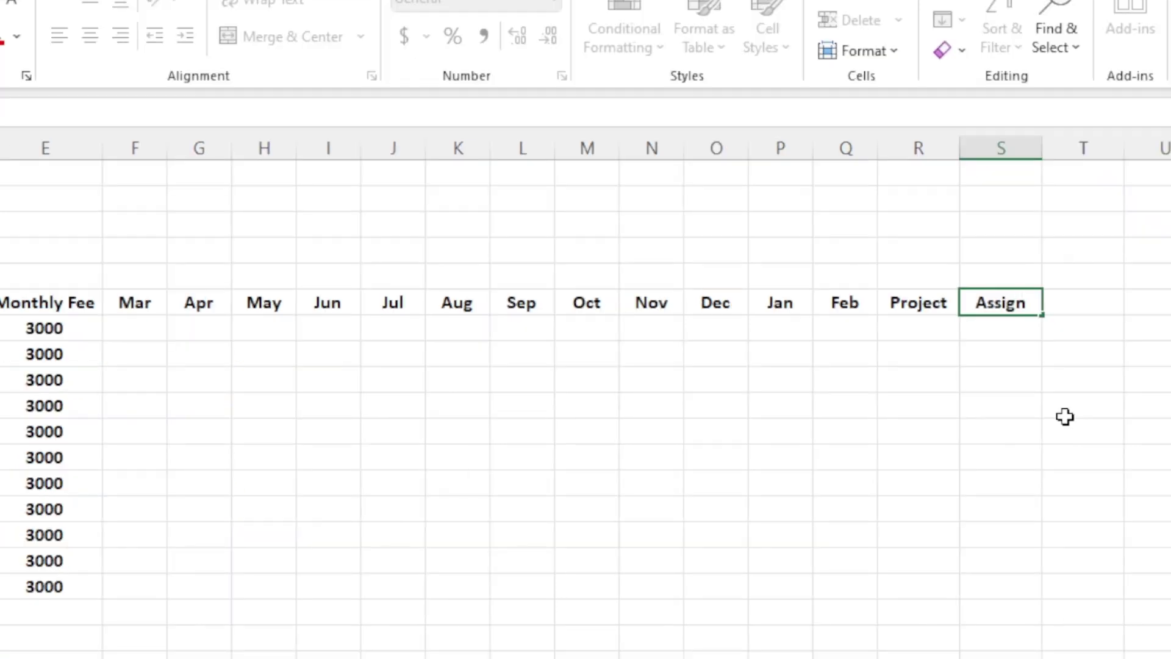
pyautogui.write('ment')
pyautogui.press('Tab')
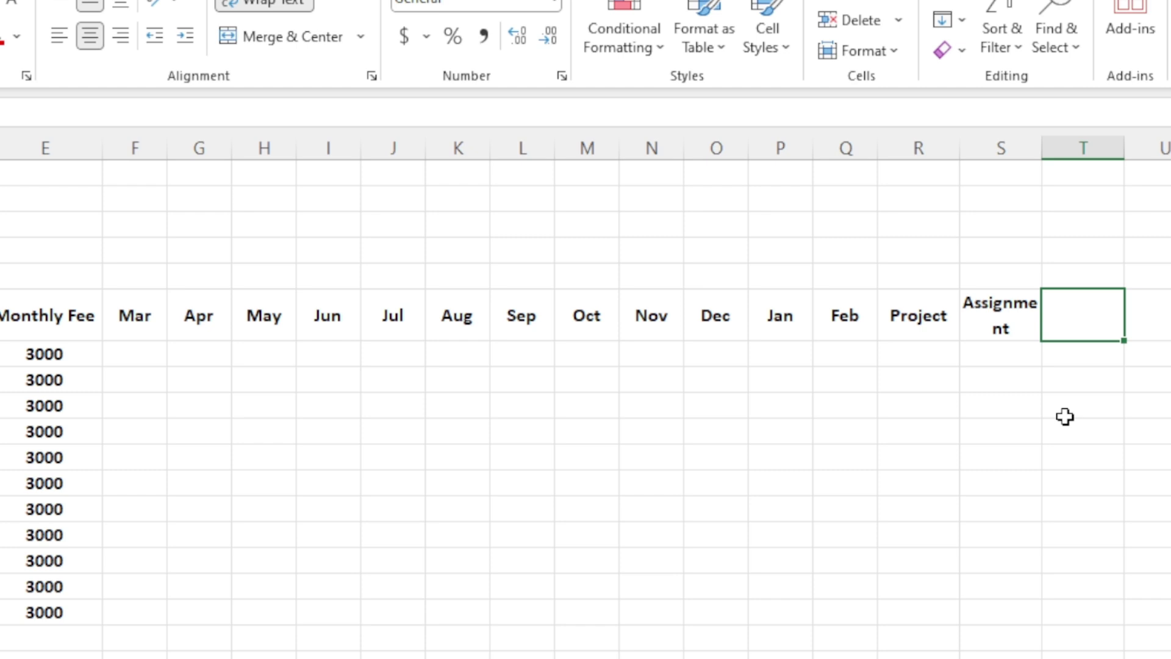
pyautogui.write('aid Month')
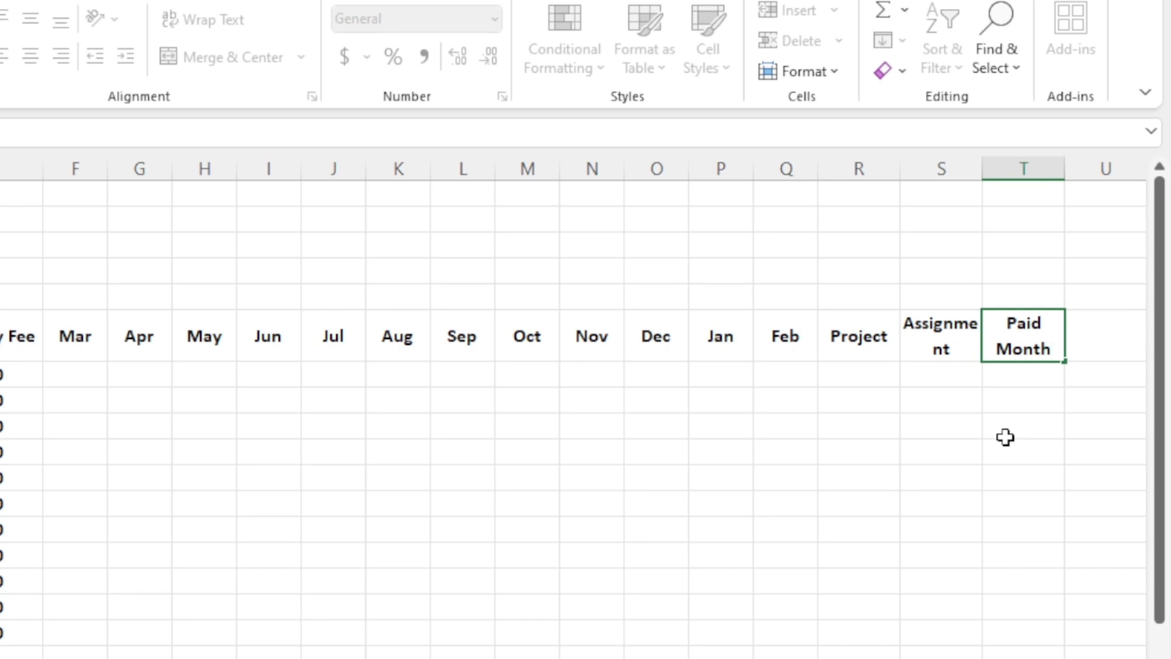
pyautogui.press('Tab')
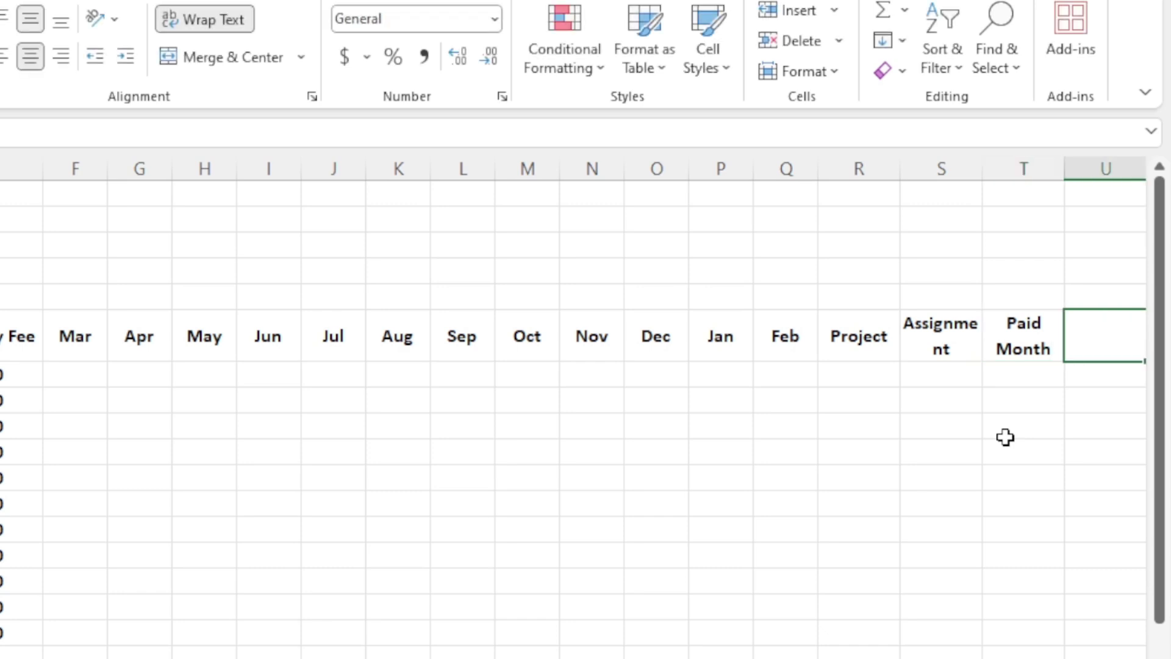
pyautogui.write('Rem')
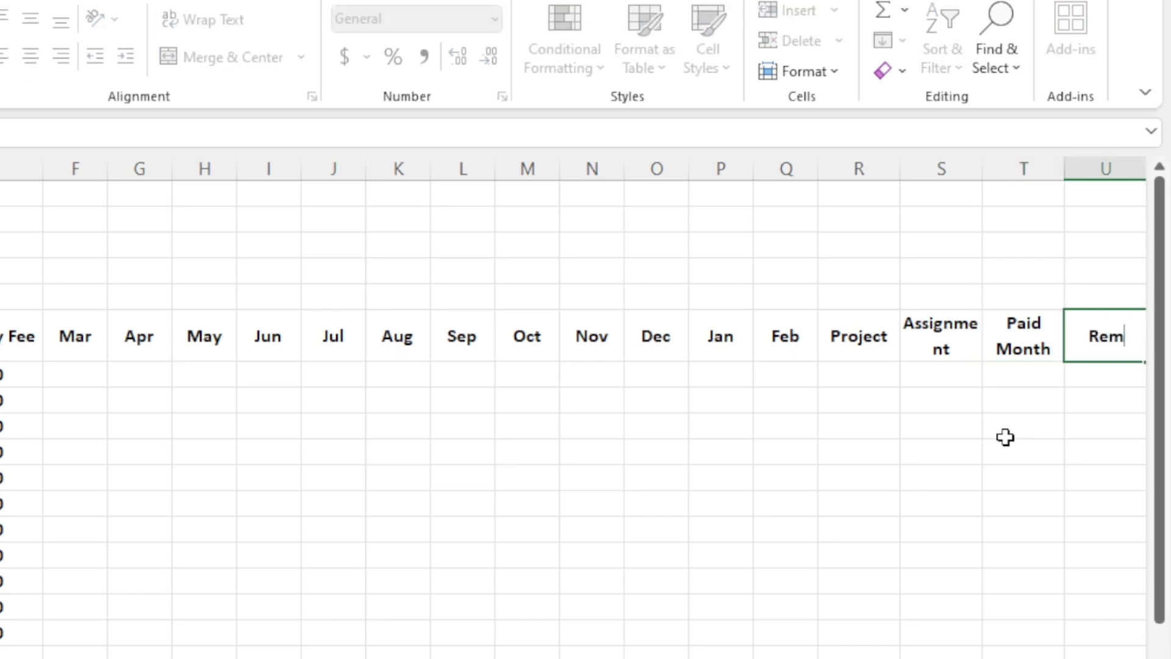
pyautogui.write('ainig Month')
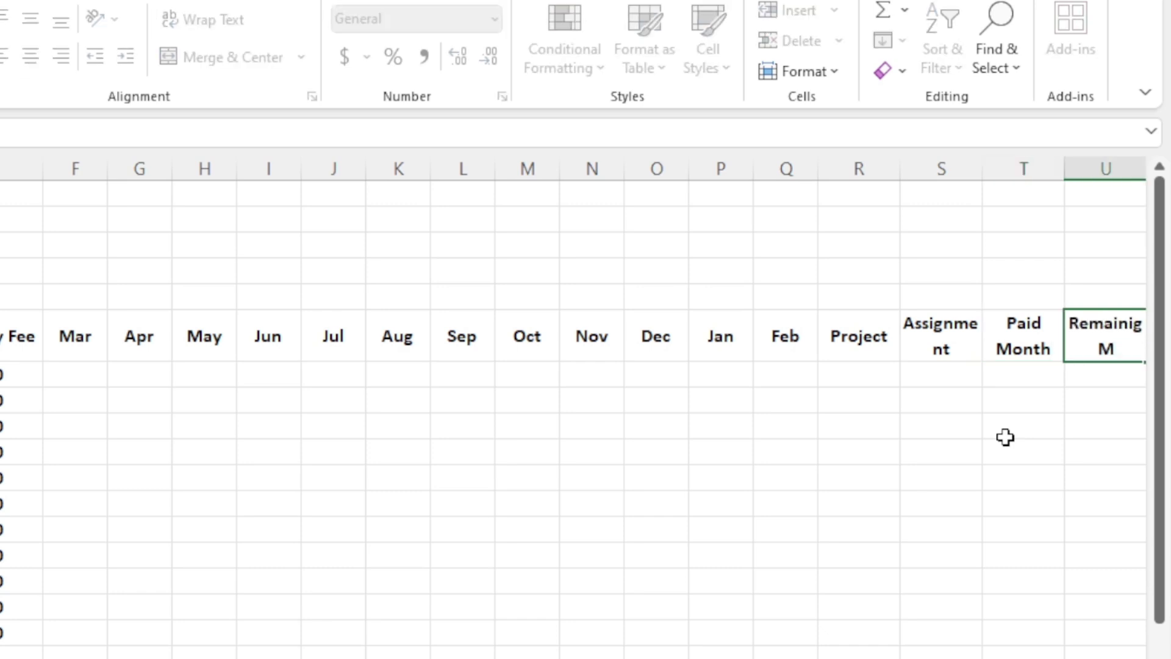
pyautogui.press('Tab')
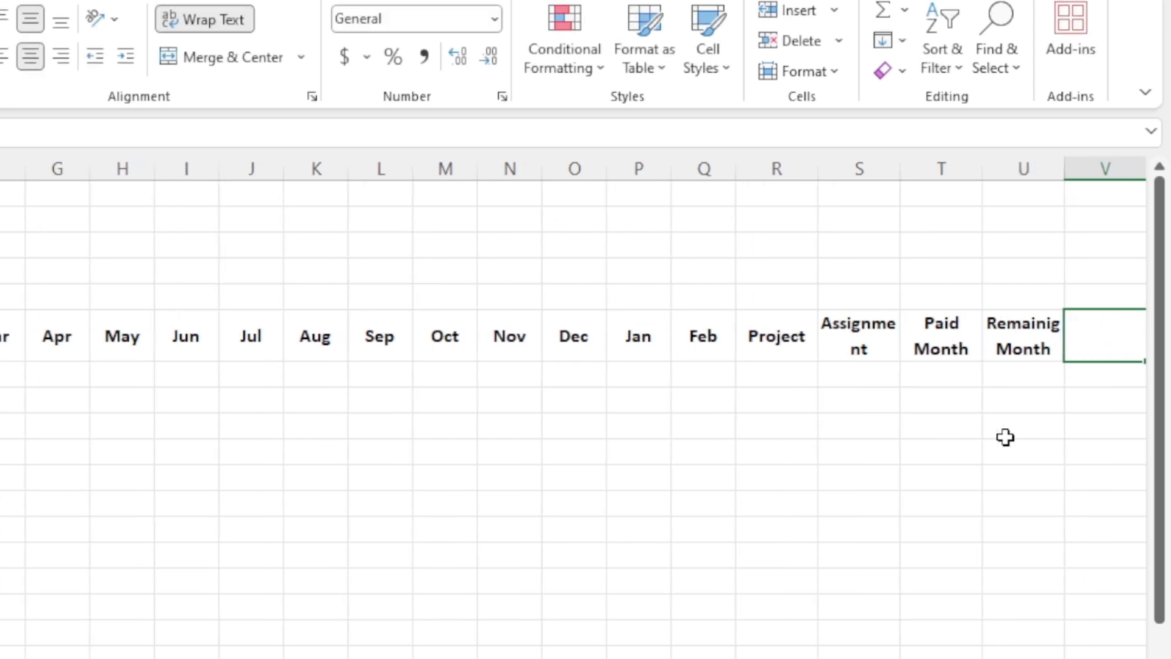
pyautogui.hscroll(2, 957, 564)
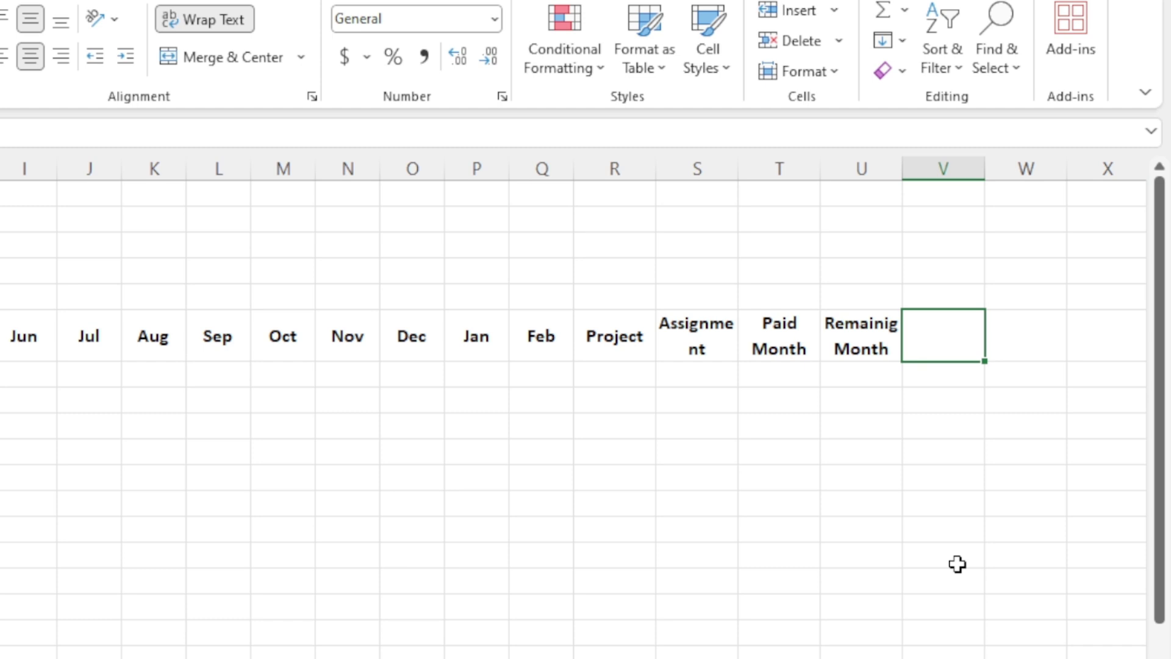
pyautogui.write('Exam')
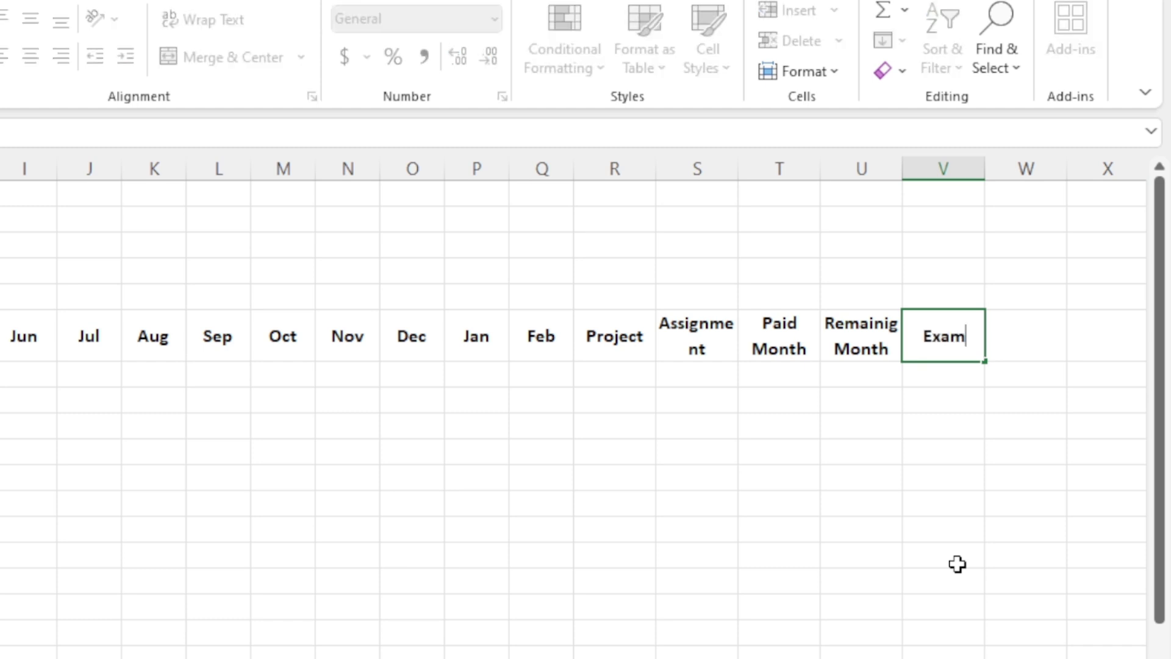
pyautogui.write(' Eleigbile')
pyautogui.click(832, 553)
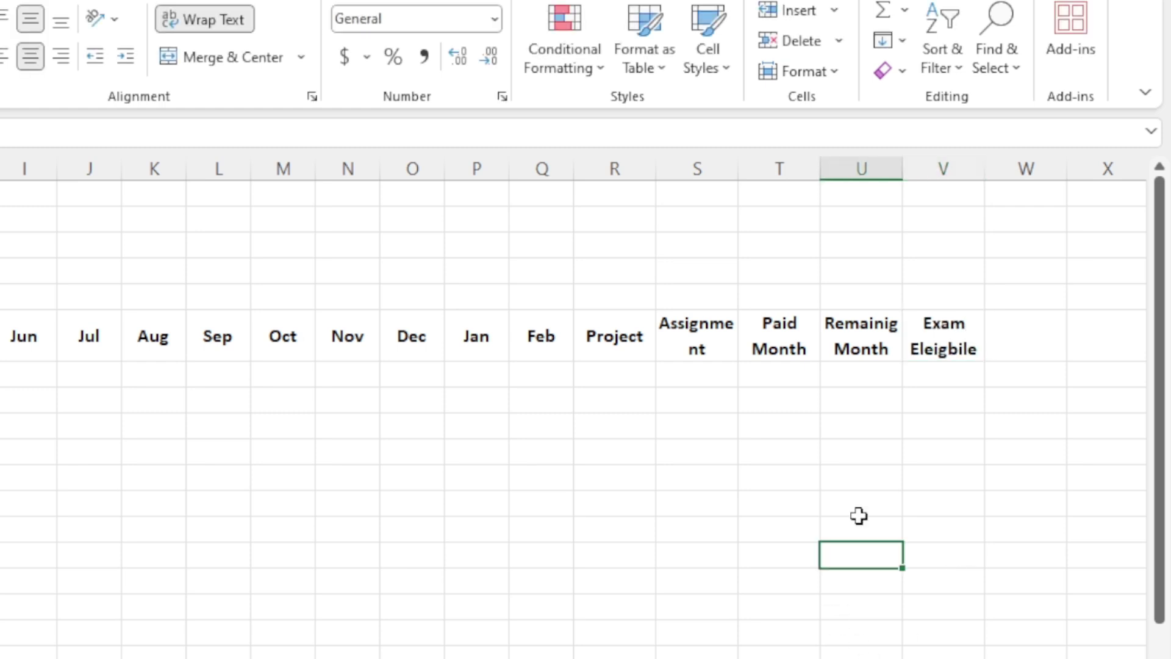
pyautogui.doubleClick(939, 354)
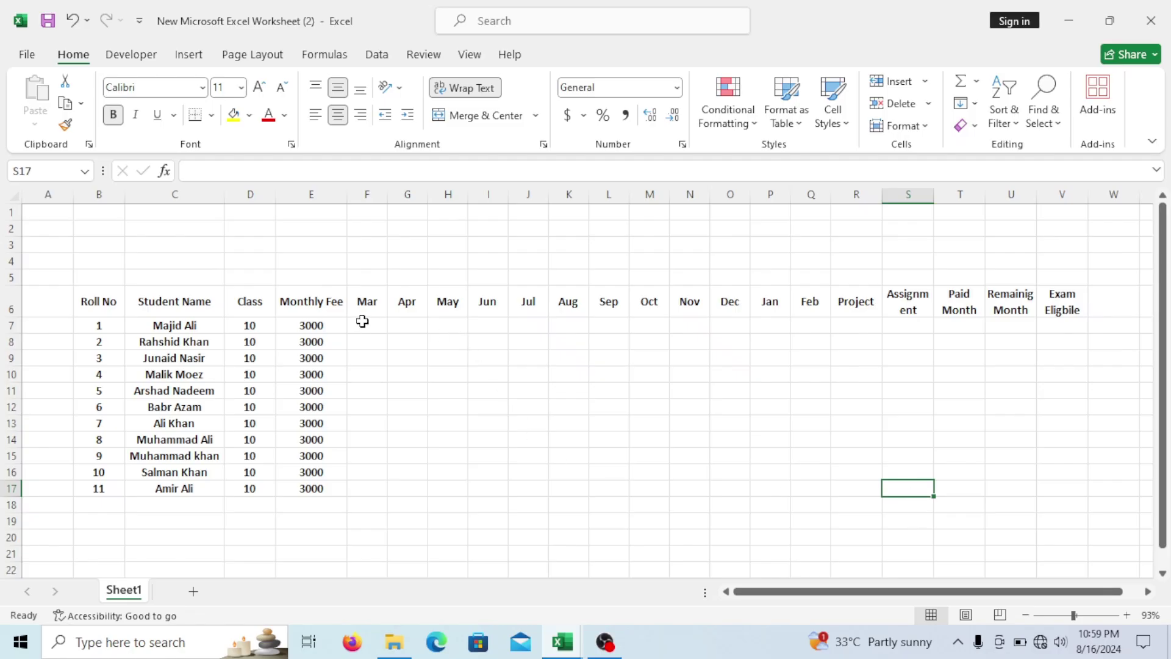
pyautogui.moveTo(363, 321); pyautogui.dragTo(919, 497)
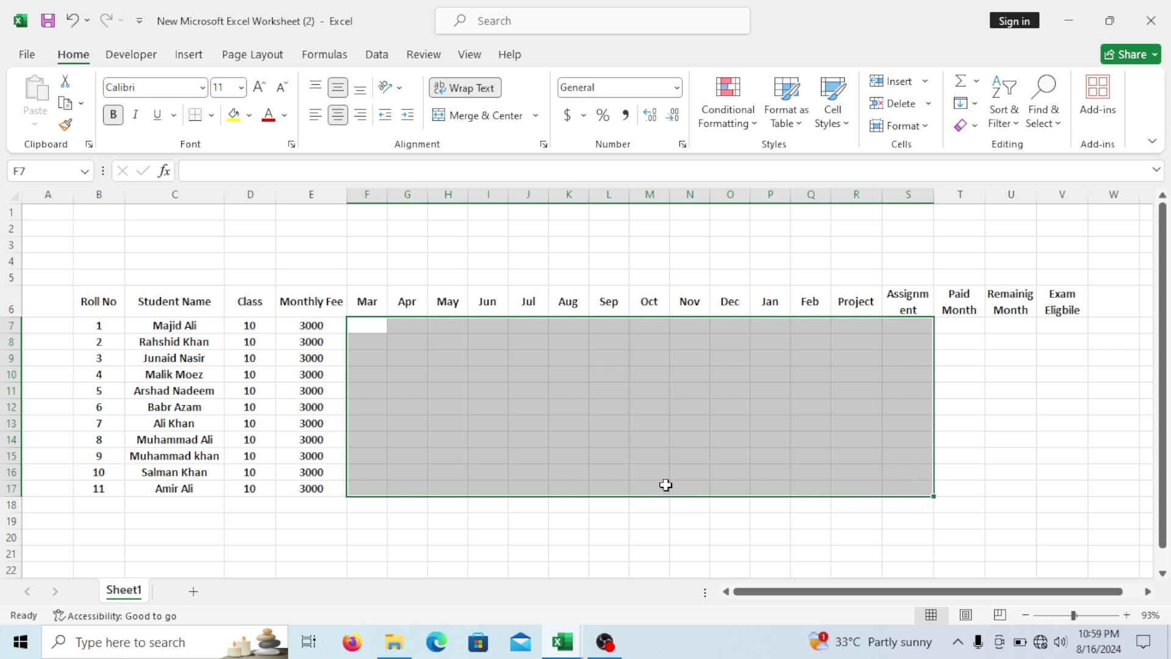
# Set the month-to-Exam Eligible grid to the Wingdings 2 font.
pyautogui.click(202, 91)
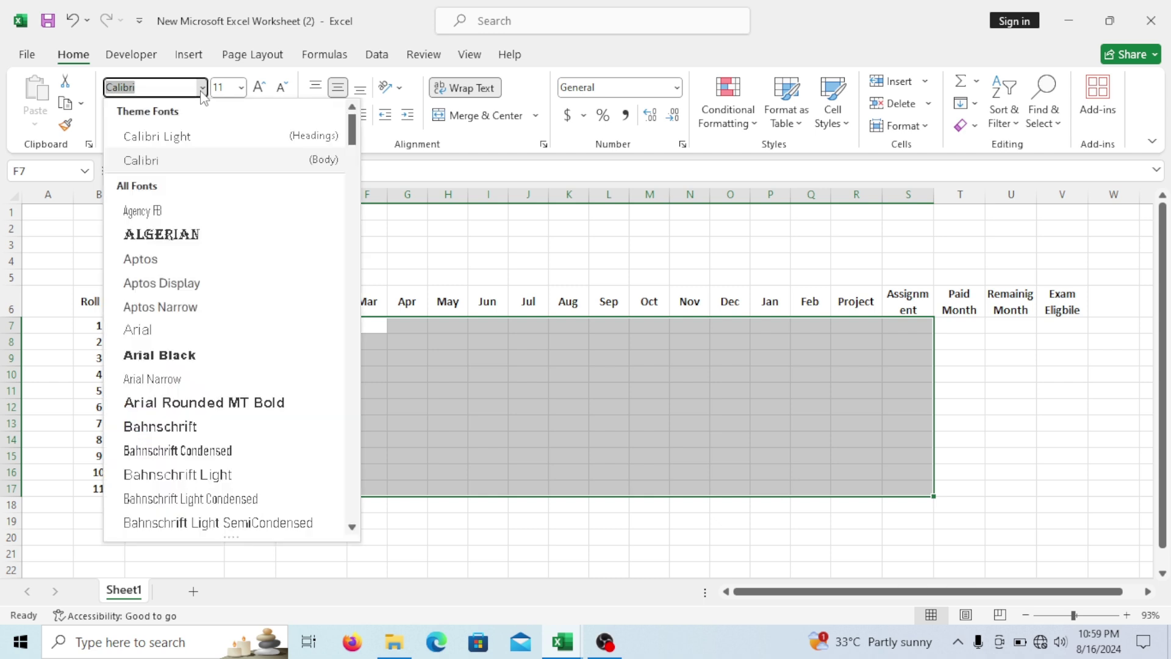
pyautogui.write('Winf')
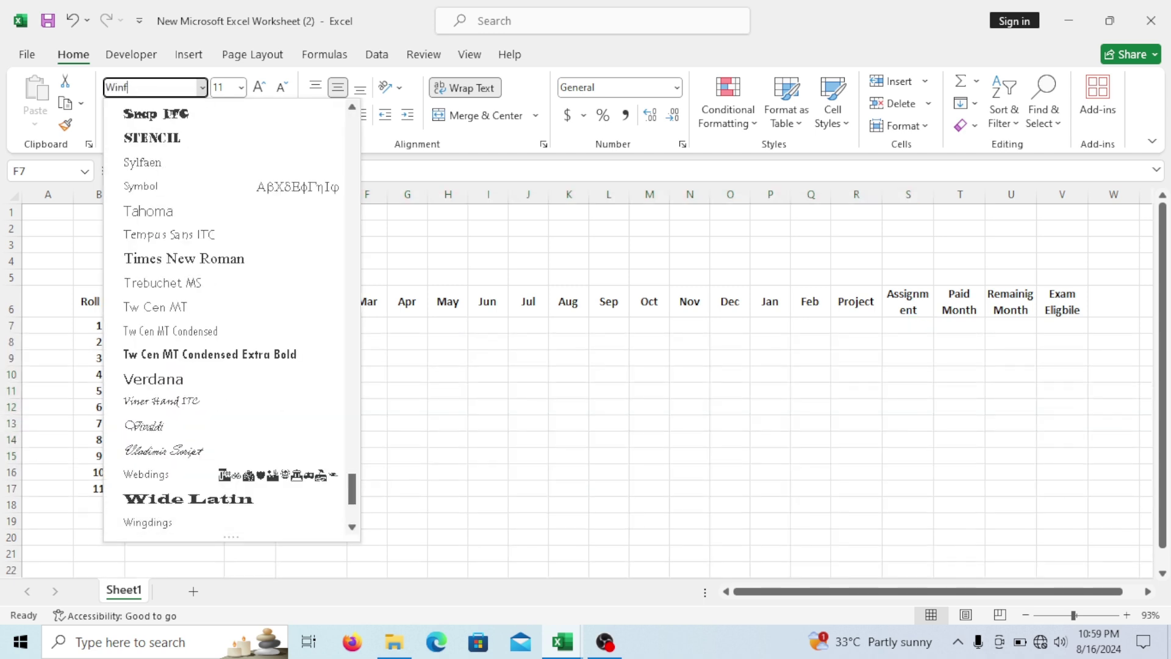
pyautogui.scroll(-2, 353, 497)
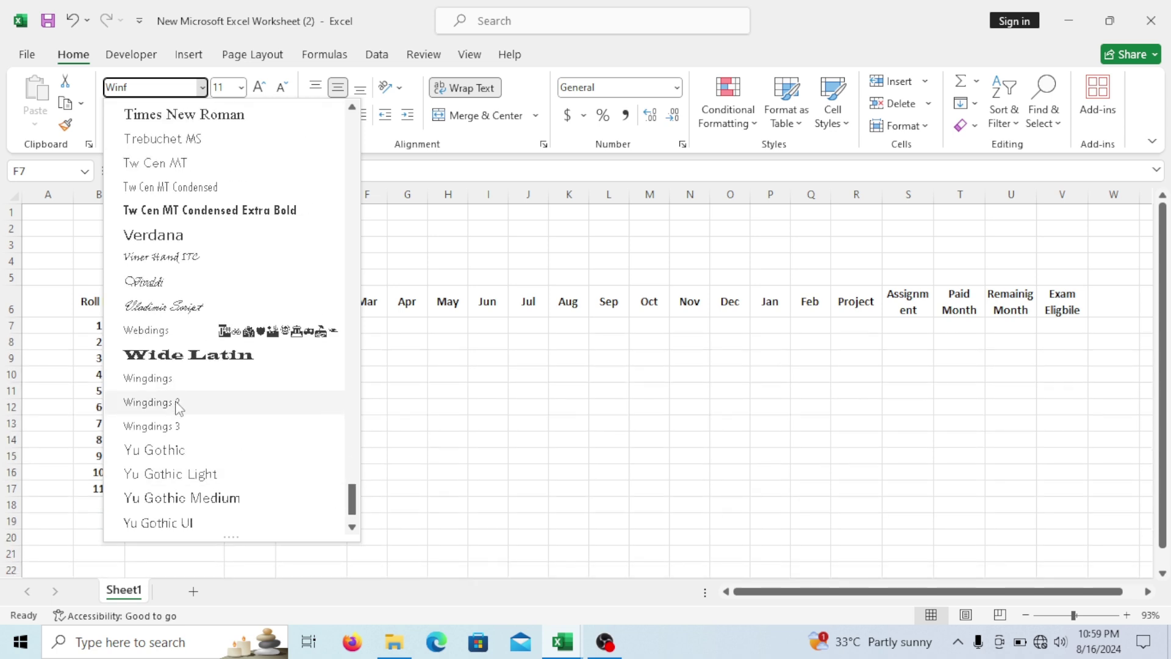
pyautogui.click(178, 405)
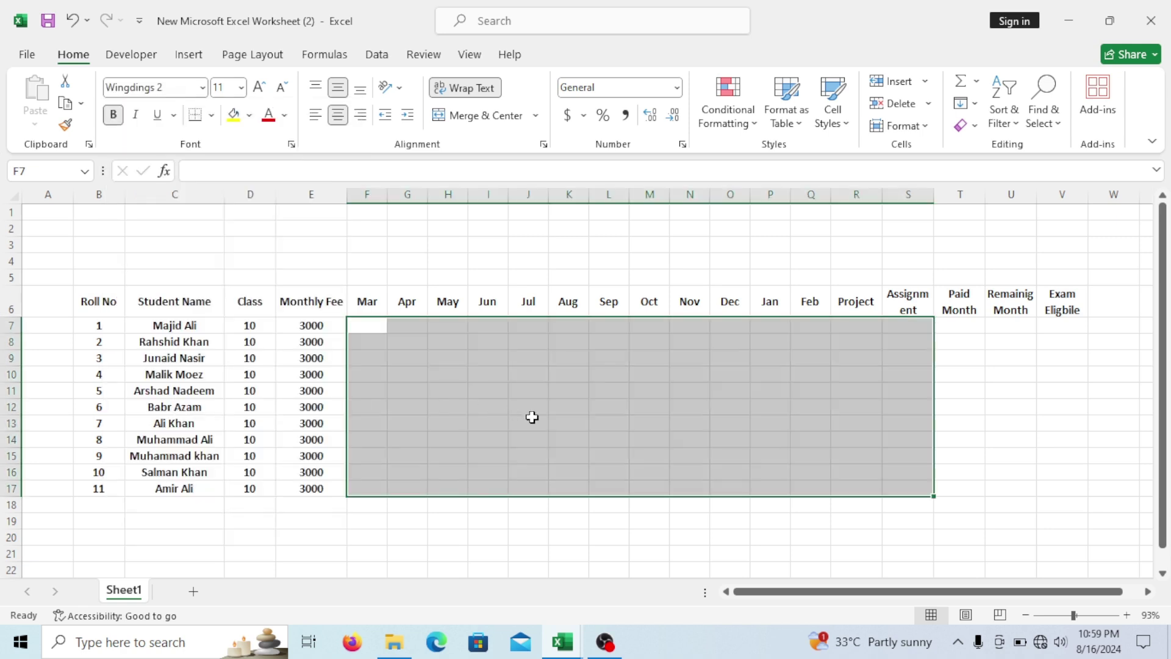
pyautogui.click(531, 417)
# Type P under Mar, Apr and May for roll no 1 to show check marks.
pyautogui.click(369, 329)
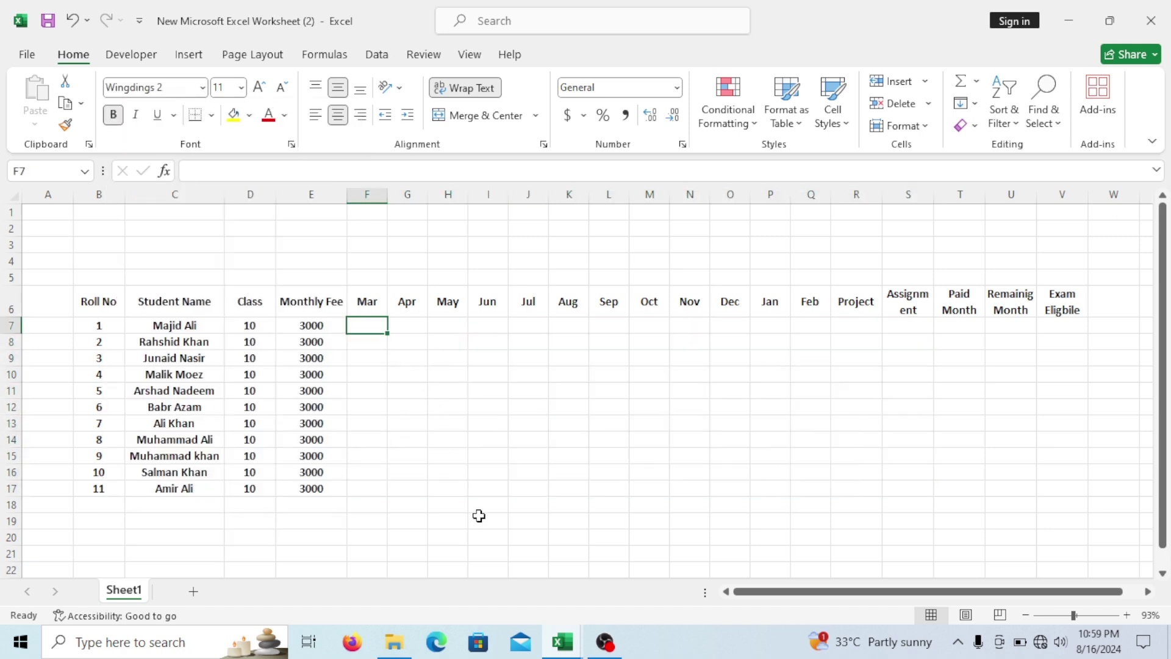
pyautogui.write('P')
pyautogui.press('Tab')
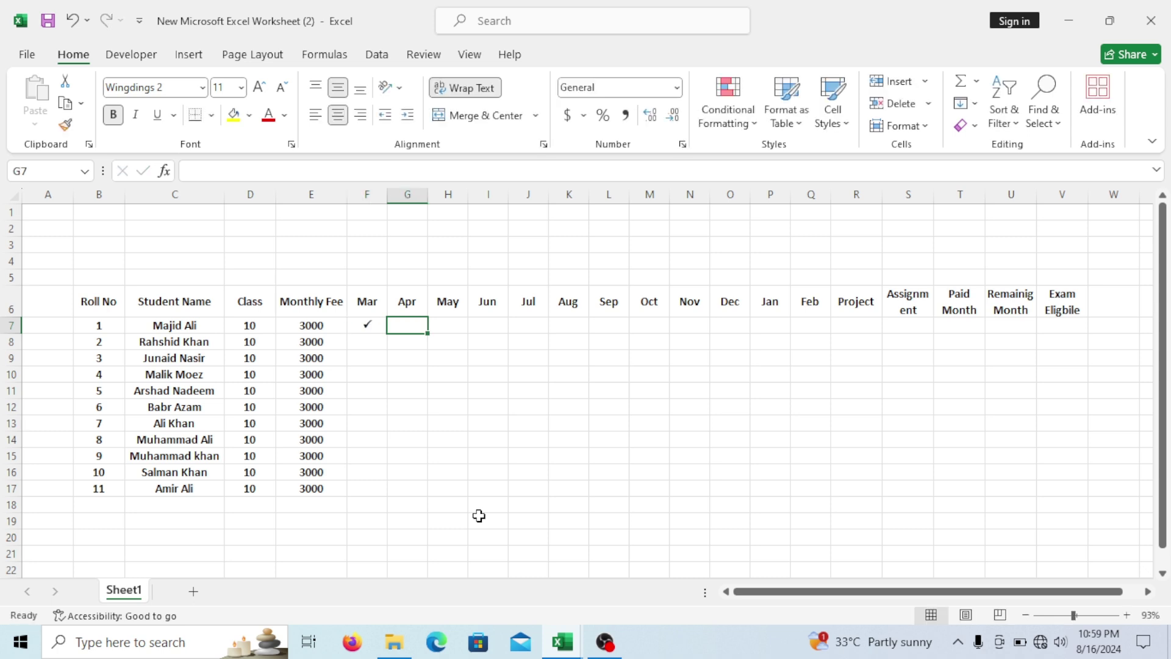
pyautogui.write('P')
pyautogui.press('Tab')
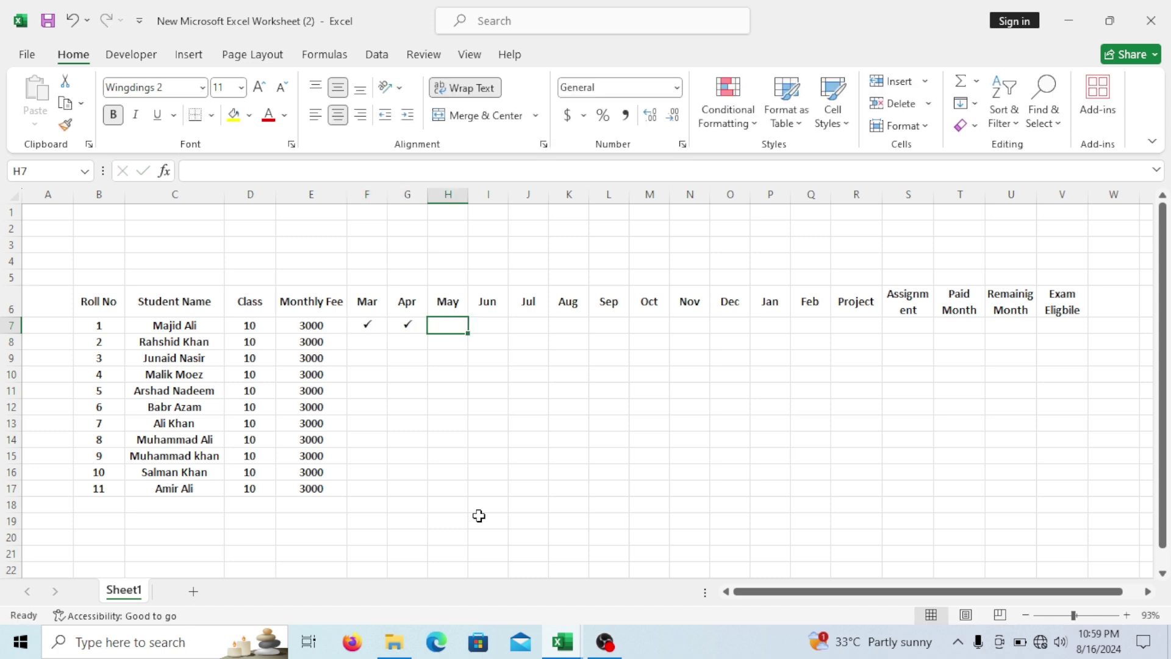
pyautogui.write('P')
pyautogui.click(563, 455)
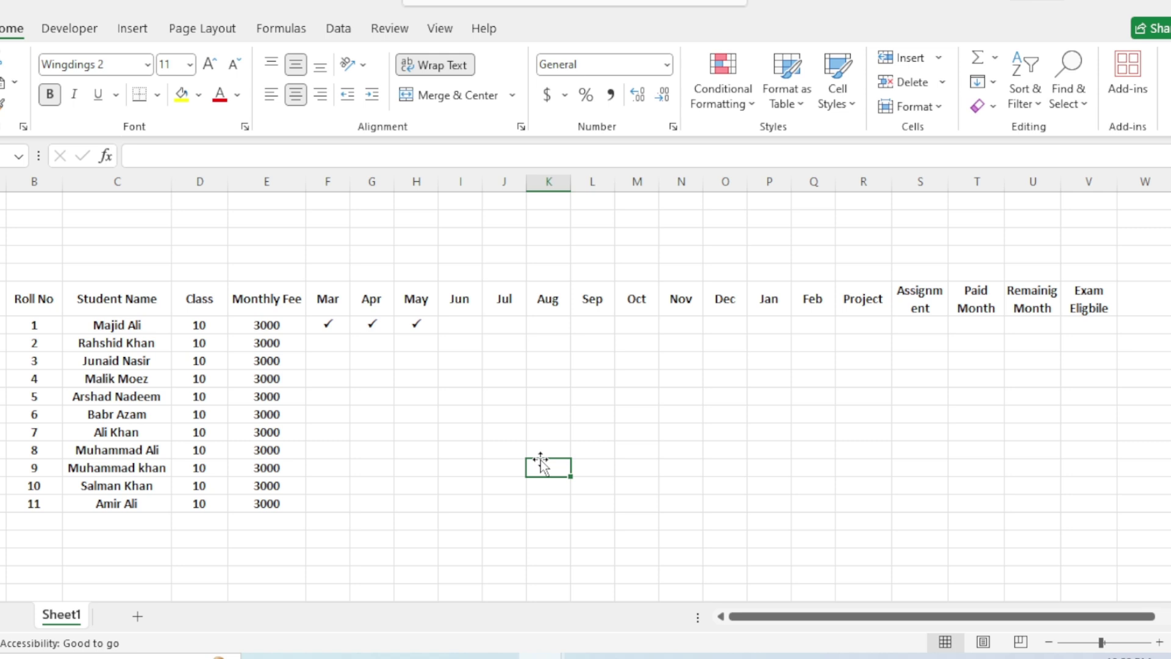
# Fill the Roll No to Monthly Fee headers dark blue with white text.
pyautogui.moveTo(23, 294); pyautogui.dragTo(276, 313)
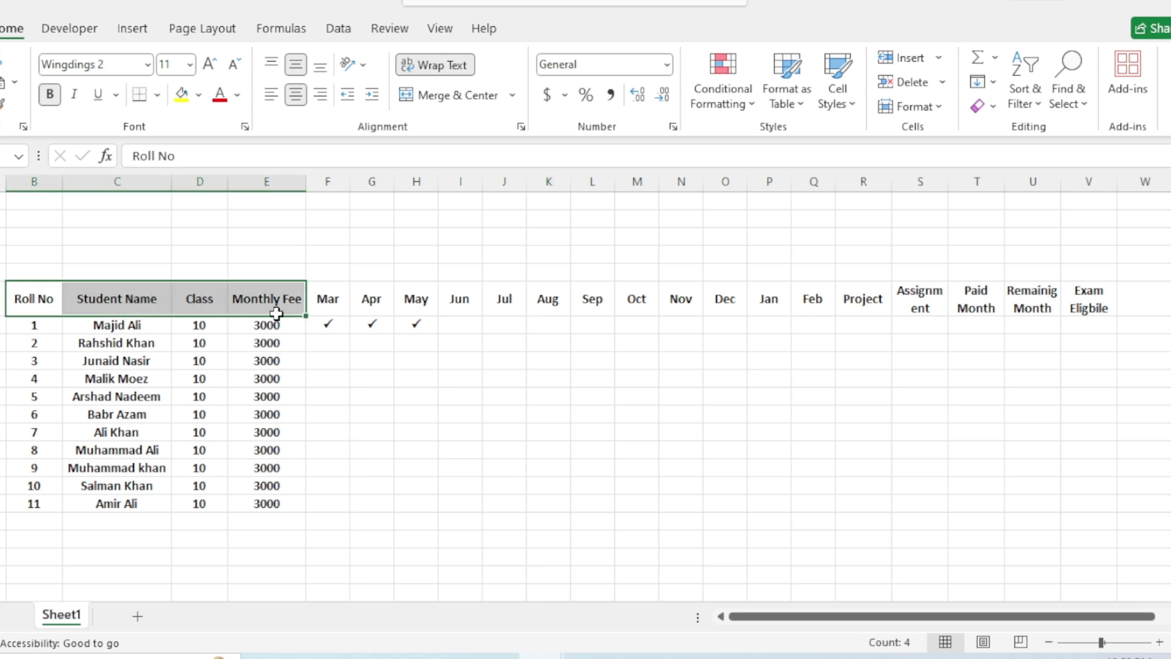
pyautogui.click(198, 95)
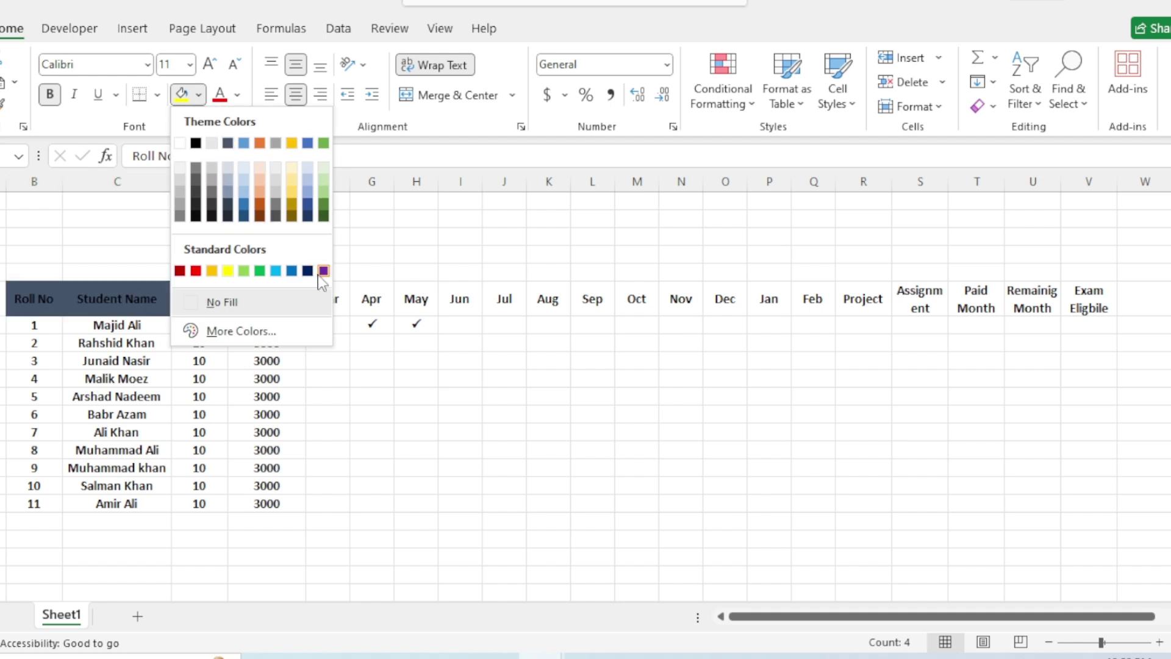
pyautogui.click(308, 271)
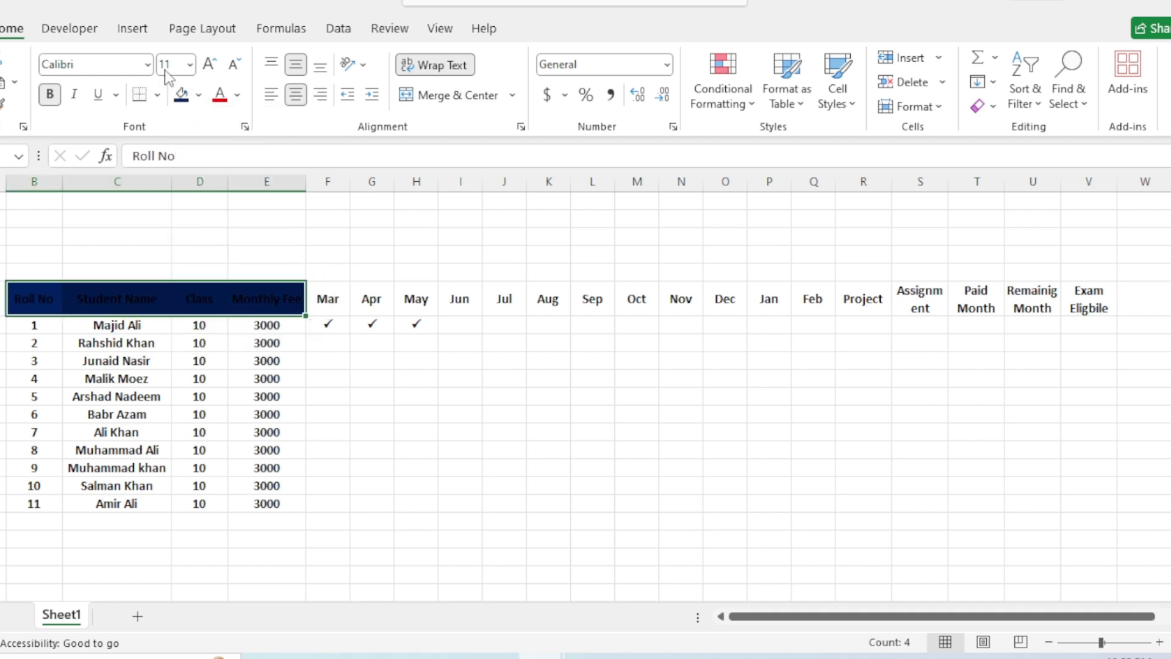
pyautogui.click(238, 95)
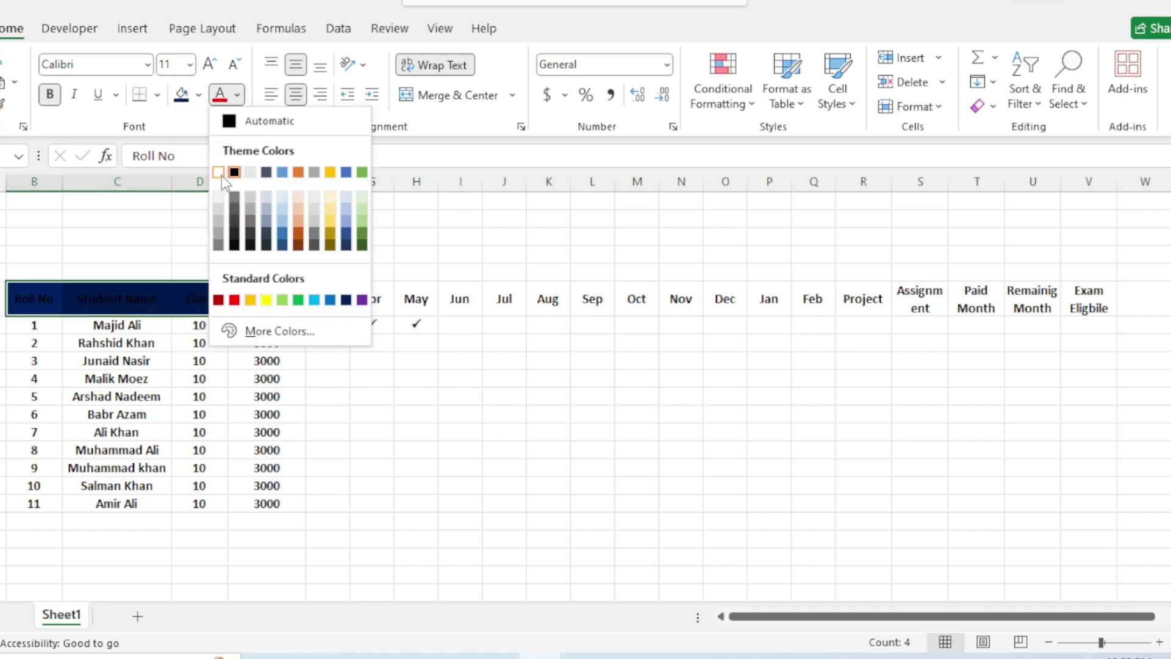
pyautogui.click(220, 173)
# Fill the month headers Mar to Feb gold.
pyautogui.moveTo(340, 301); pyautogui.dragTo(801, 308)
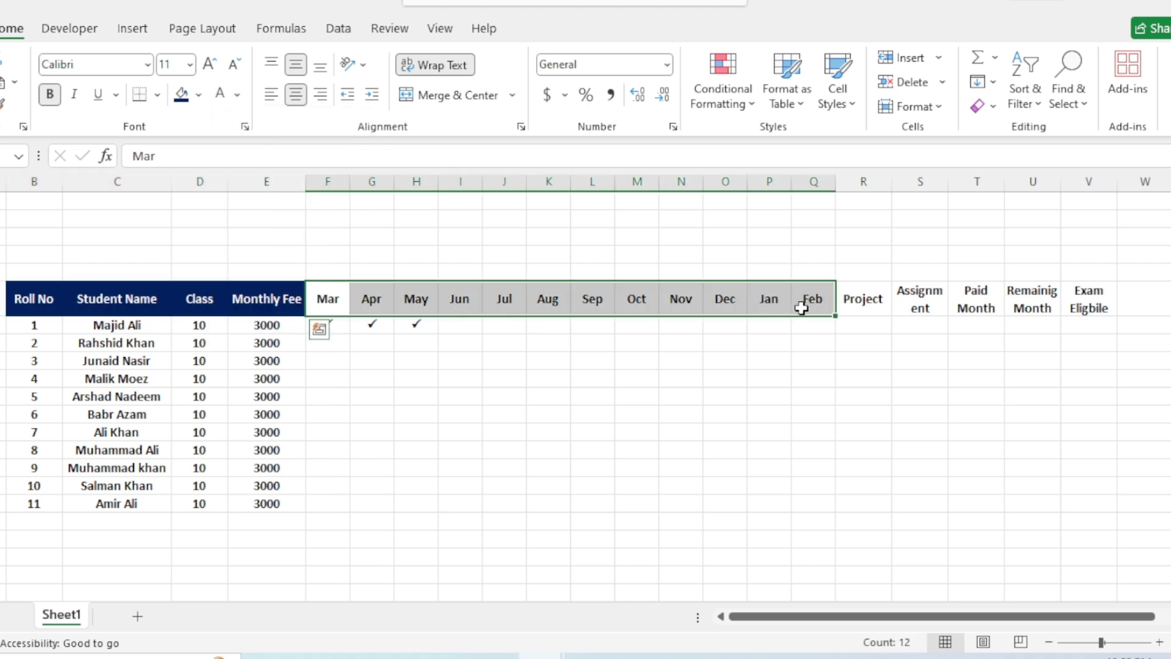
pyautogui.click(198, 95)
pyautogui.click(212, 270)
# Fill the Project to Exam Eligbile headers dark green with white text.
pyautogui.moveTo(861, 299); pyautogui.dragTo(1087, 299)
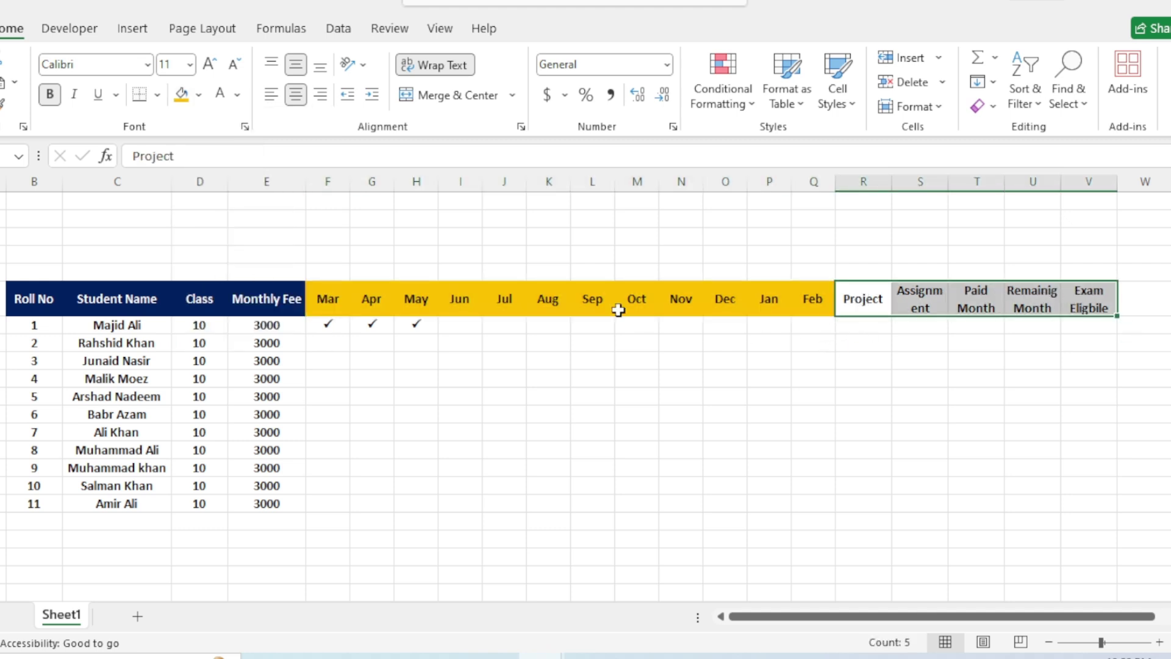
pyautogui.click(199, 95)
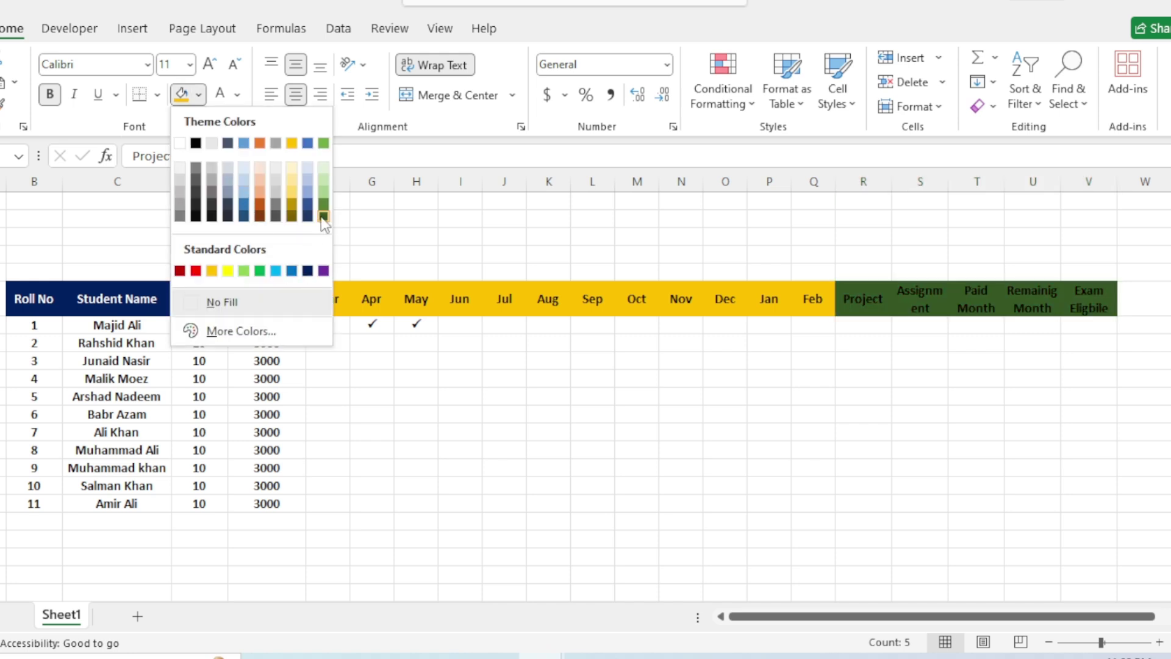
pyautogui.click(323, 216)
pyautogui.click(224, 95)
pyautogui.click(725, 470)
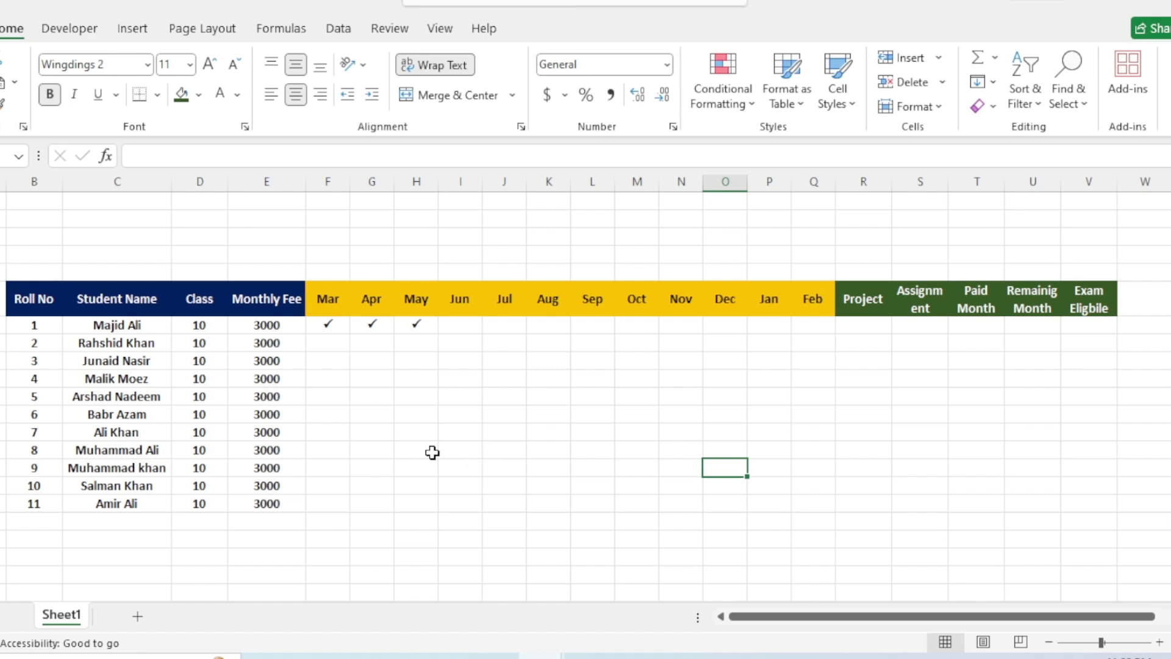
pyautogui.moveTo(35, 325); pyautogui.dragTo(278, 497)
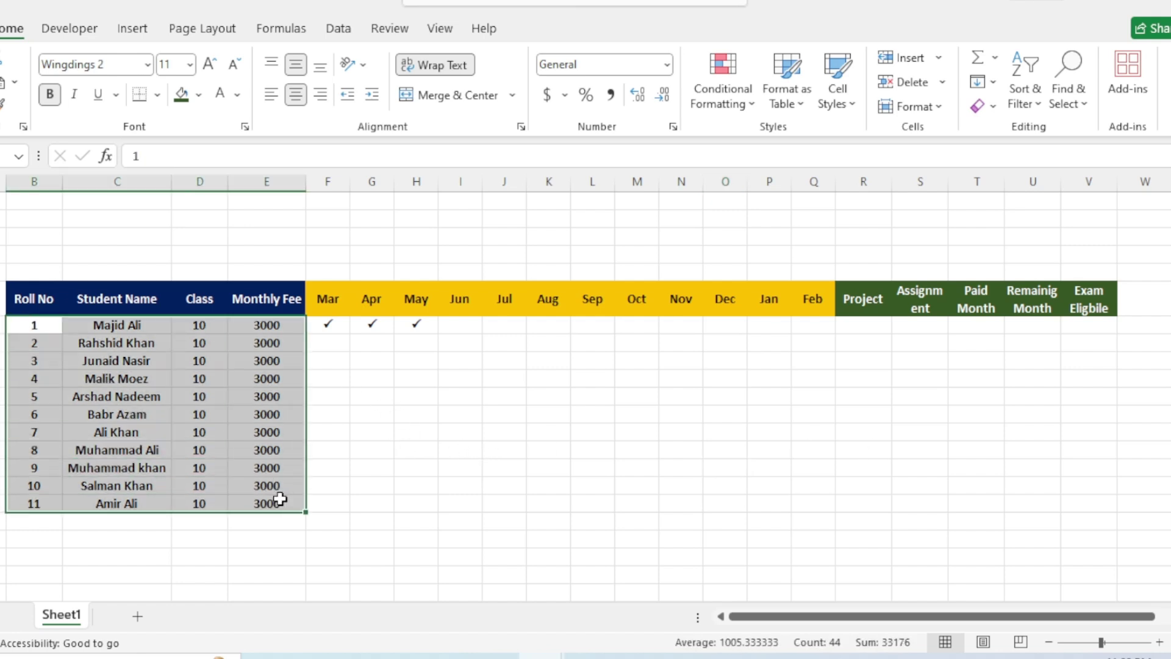
# Apply All Borders to the student data range B7:V17.
pyautogui.click(345, 454)
pyautogui.moveTo(27, 327); pyautogui.dragTo(272, 379)
pyautogui.moveTo(834, 488); pyautogui.dragTo(1070, 513)
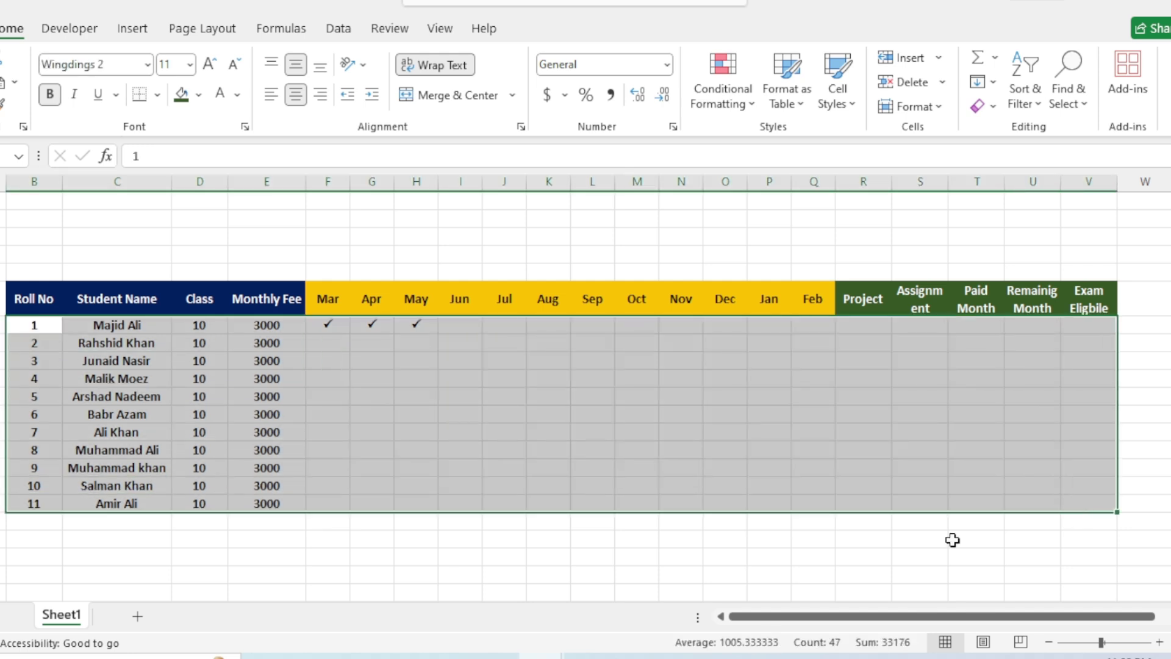
pyautogui.click(157, 95)
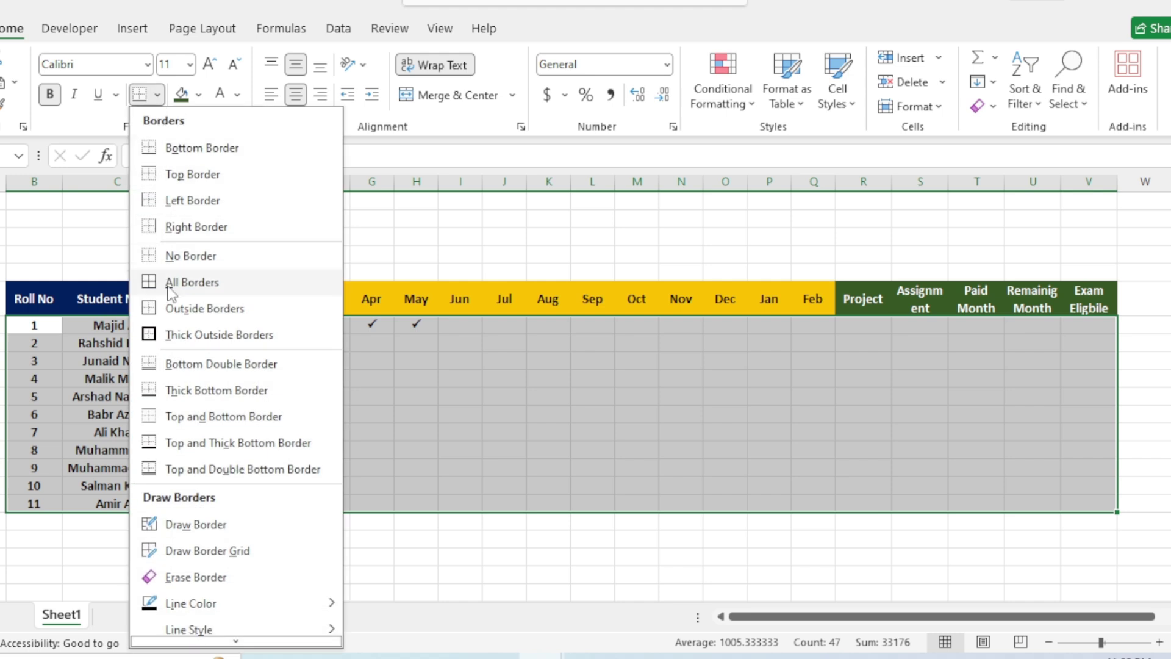
pyautogui.click(173, 283)
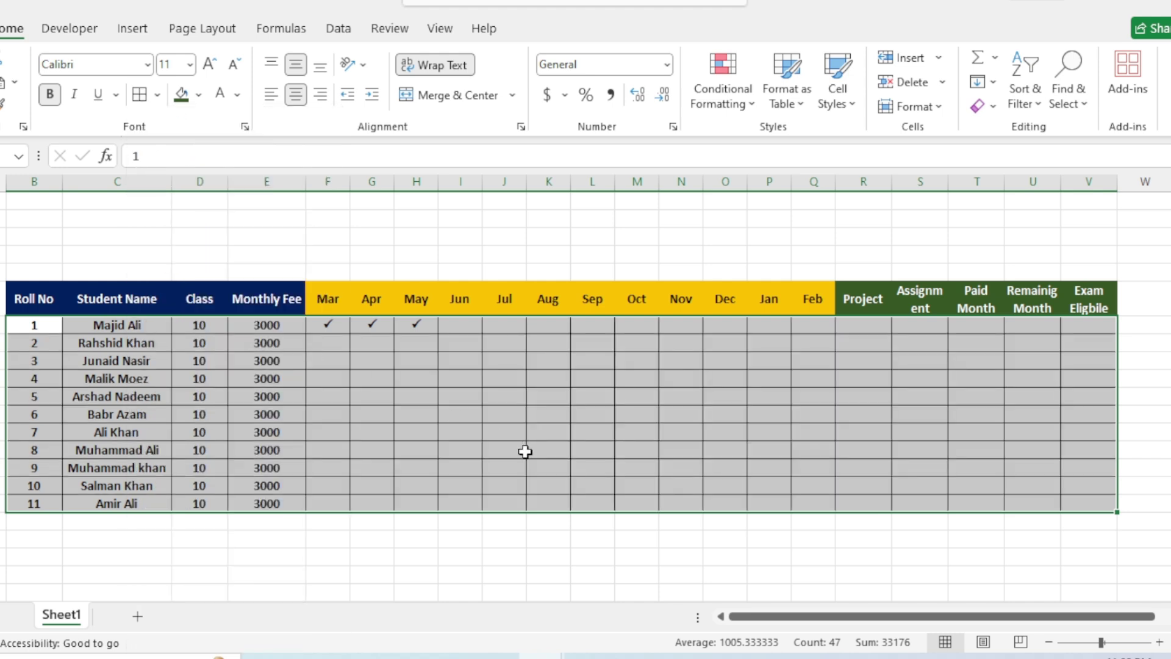
pyautogui.click(525, 452)
pyautogui.moveTo(28, 326); pyautogui.dragTo(266, 500)
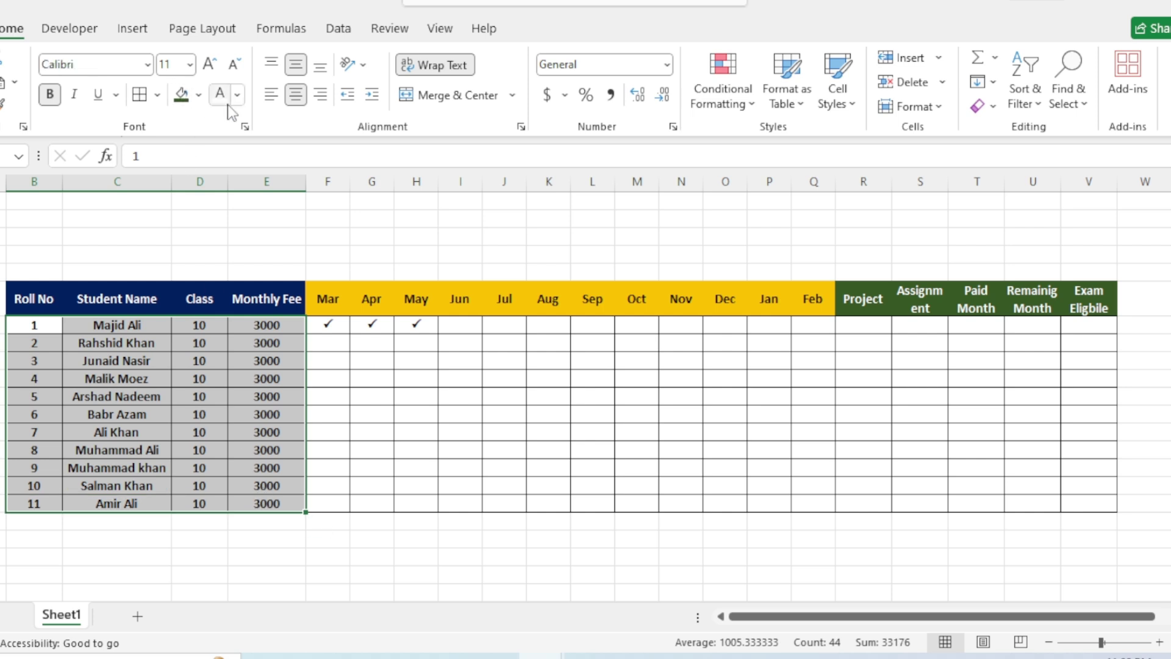
# Shade B7:E17 light blue and the month cells F7:Q17 peach.
pyautogui.click(199, 96)
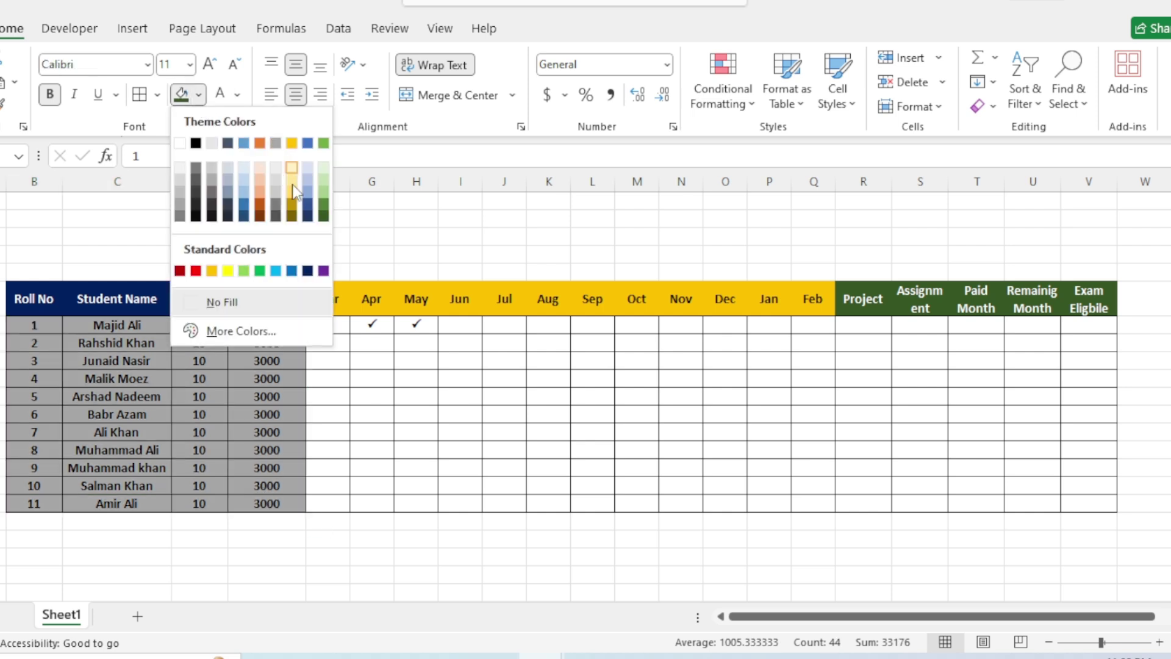
pyautogui.click(311, 175)
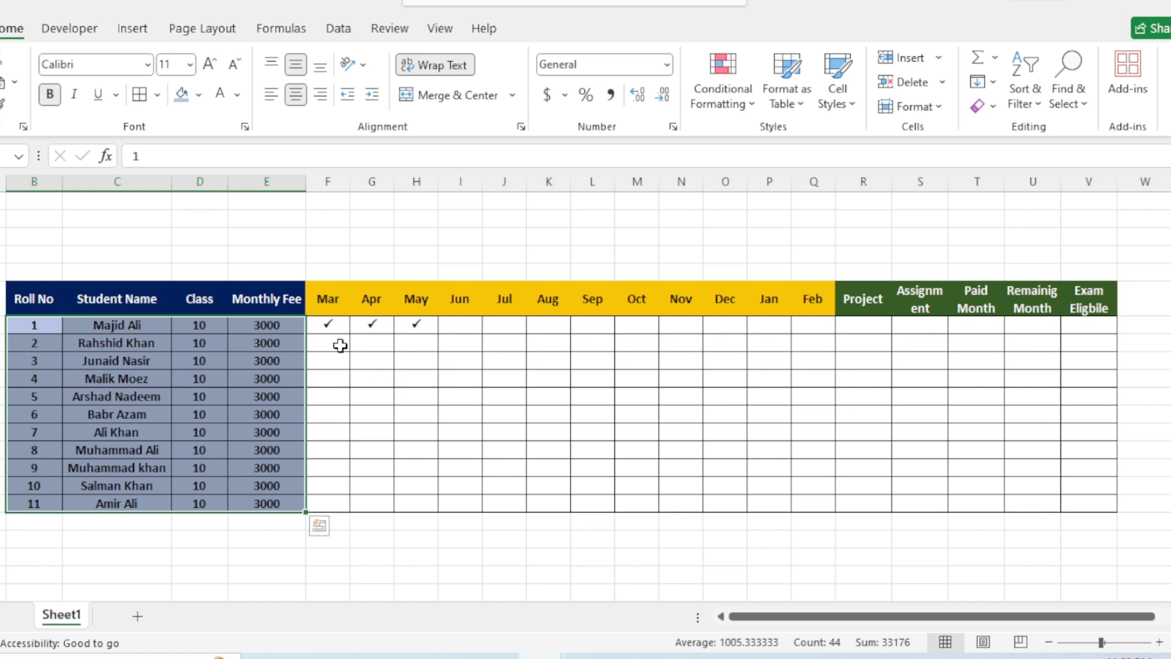
pyautogui.moveTo(333, 326); pyautogui.dragTo(794, 504)
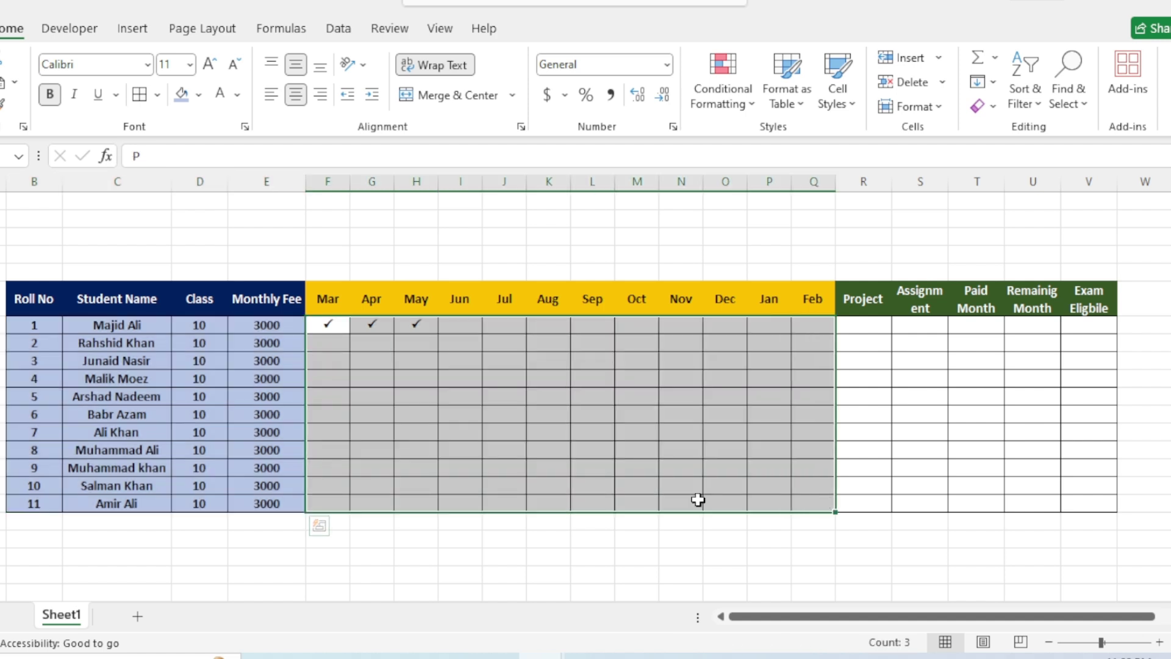
pyautogui.click(199, 96)
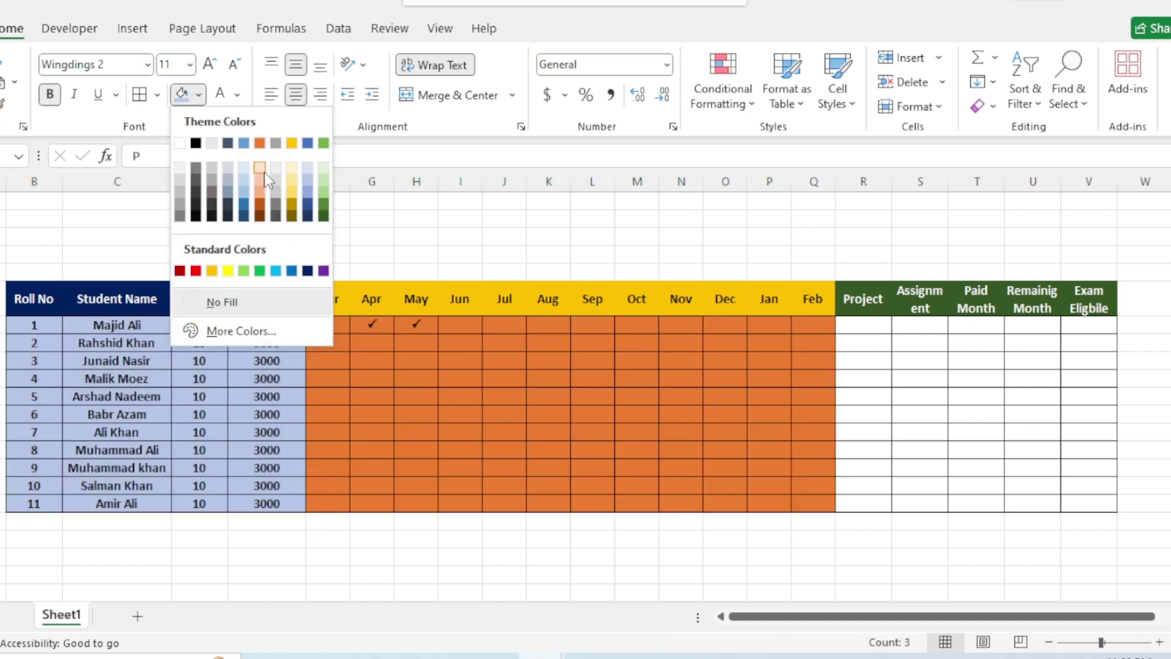
pyautogui.click(260, 175)
# Shade R7:V17 light green and copy roll 1's ticks to every student through Jan.
pyautogui.moveTo(864, 324); pyautogui.dragTo(1091, 500)
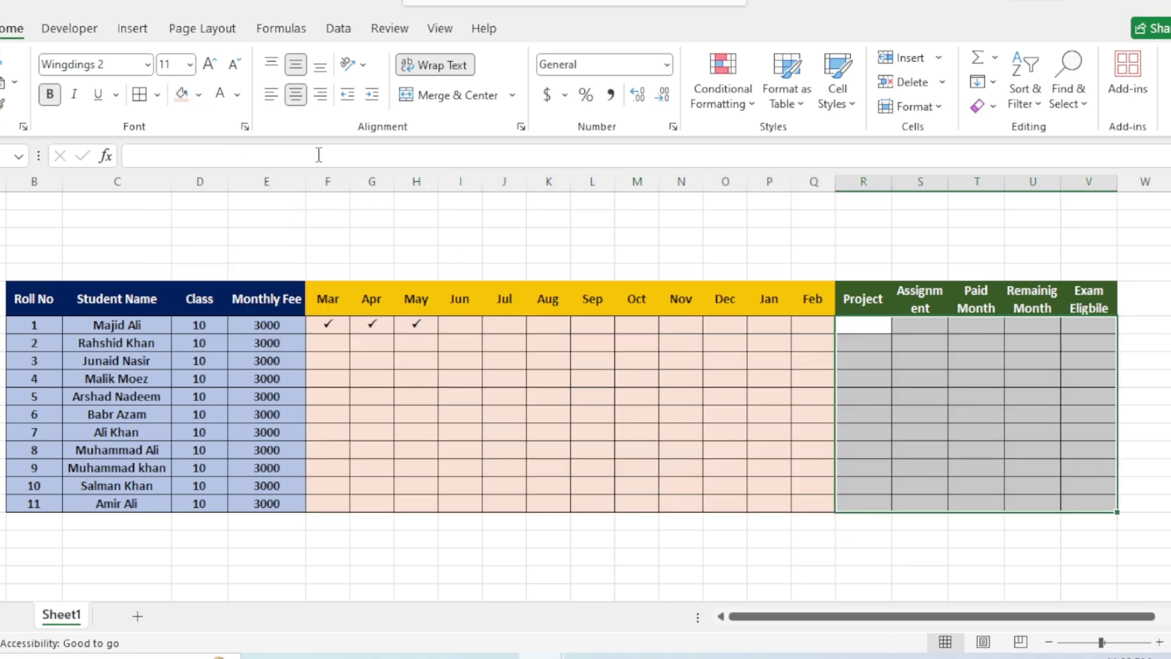
pyautogui.click(199, 96)
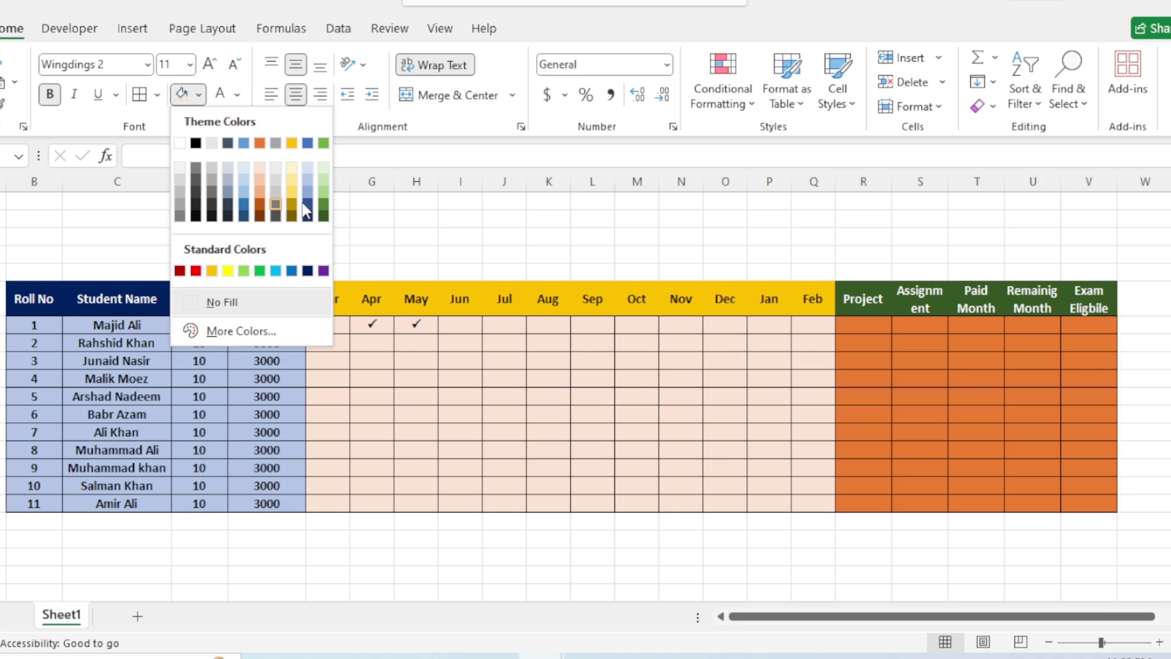
pyautogui.click(324, 181)
pyautogui.moveTo(558, 470); pyautogui.dragTo(593, 487)
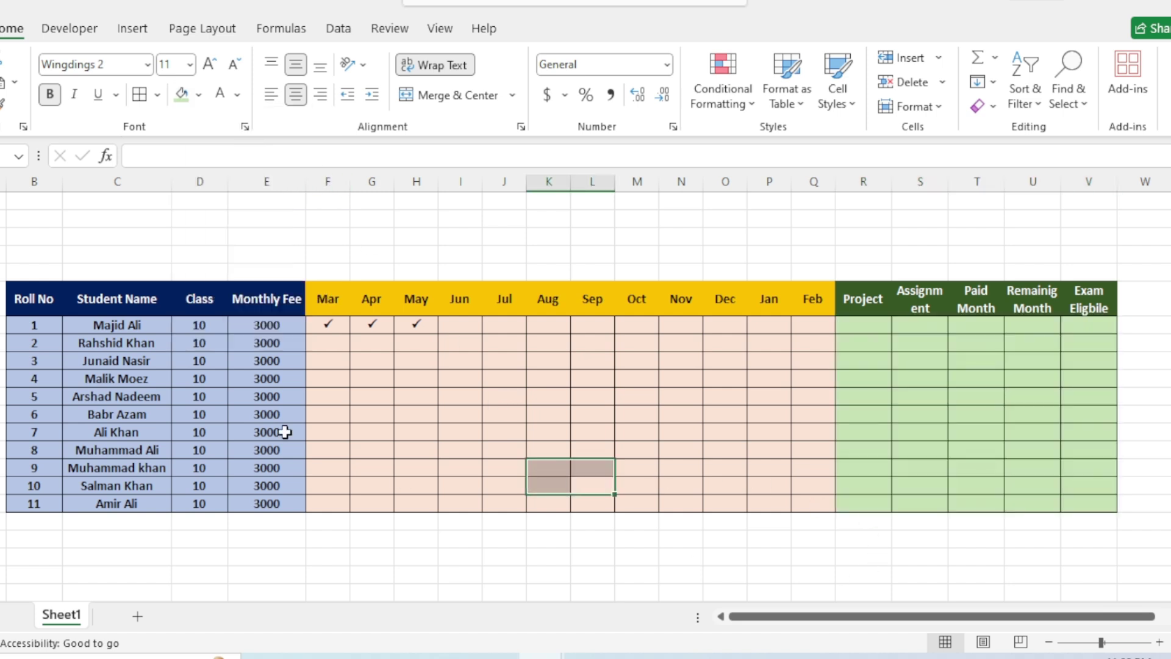
pyautogui.moveTo(328, 321); pyautogui.dragTo(782, 492)
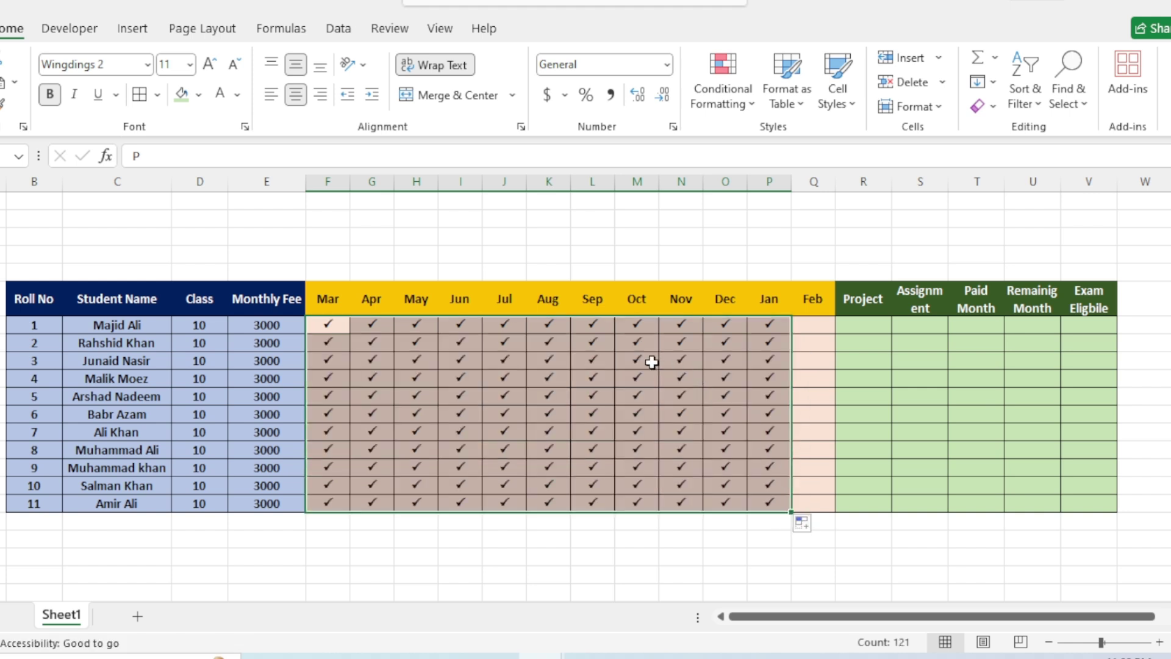
# Remove month ticks: roll 3 Oct, roll 7 Sep, roll 5 Jun, roll 4 Aug, roll 6 Jan, roll 10 Jan and Oct.
pyautogui.click(640, 361)
pyautogui.press('Delete')
pyautogui.click(588, 431)
pyautogui.press('Delete')
pyautogui.click(471, 401)
pyautogui.press('Delete')
pyautogui.click(538, 380)
pyautogui.press('Delete')
pyautogui.click(758, 413)
pyautogui.press('Delete')
pyautogui.click(767, 484)
pyautogui.press('Delete')
pyautogui.click(639, 481)
pyautogui.press('Delete')
pyautogui.click(515, 457)
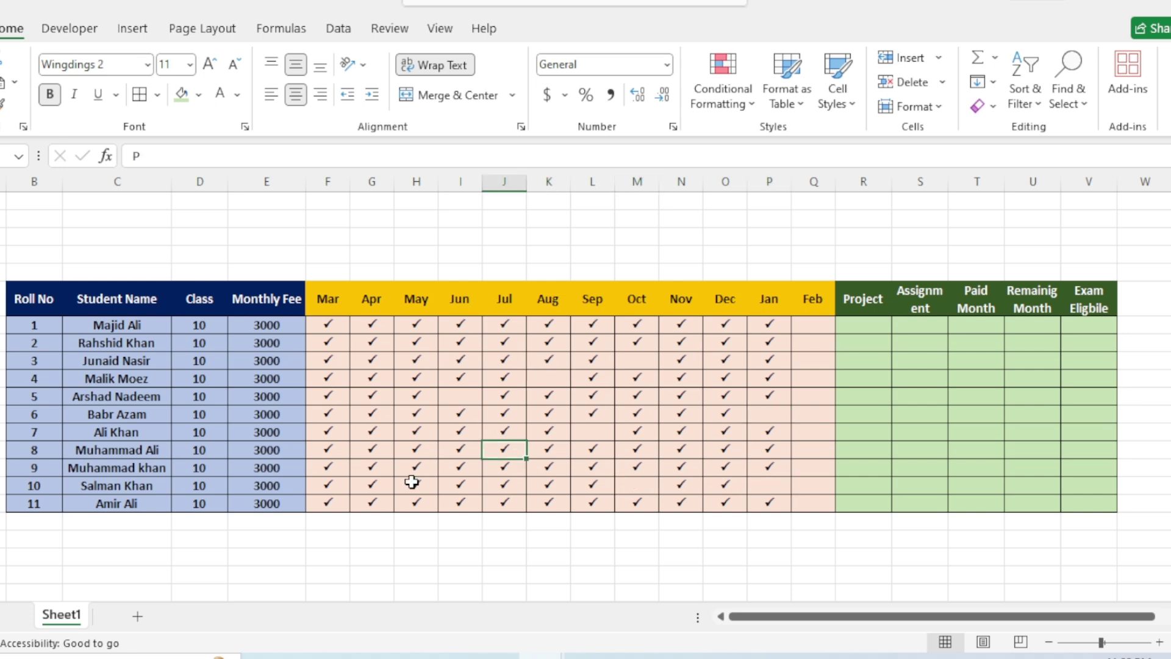
# Widen the Project and Assignment columns and tick both for roll 1.
pyautogui.click(863, 325)
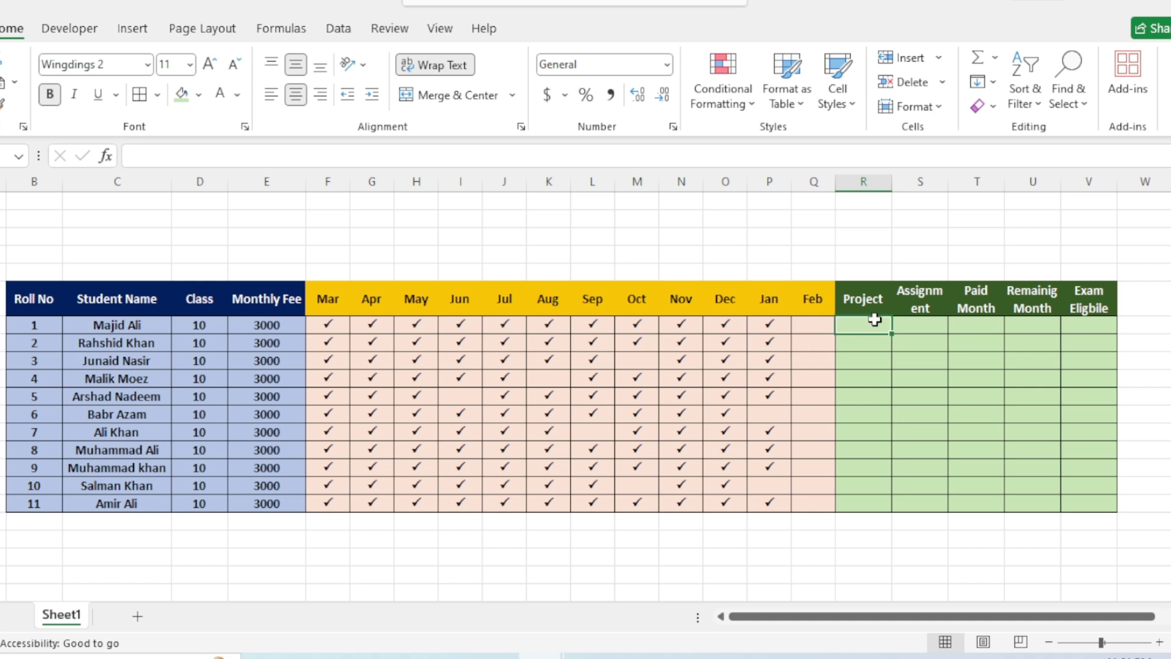
pyautogui.doubleClick(950, 183)
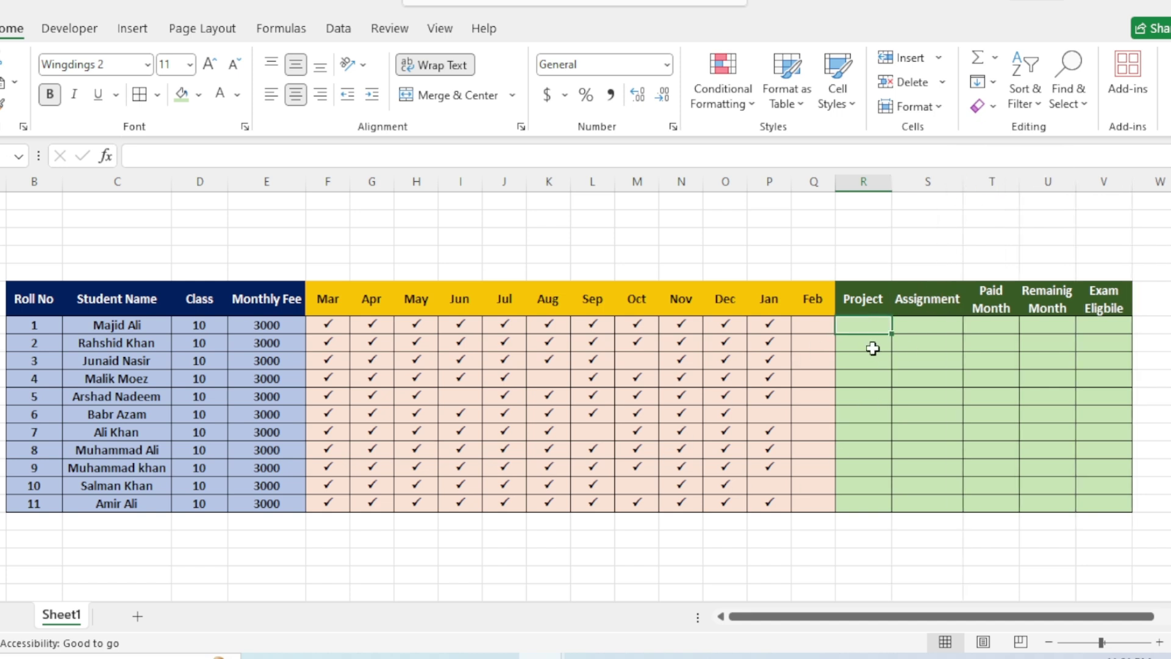
pyautogui.moveTo(892, 181); pyautogui.dragTo(903, 181)
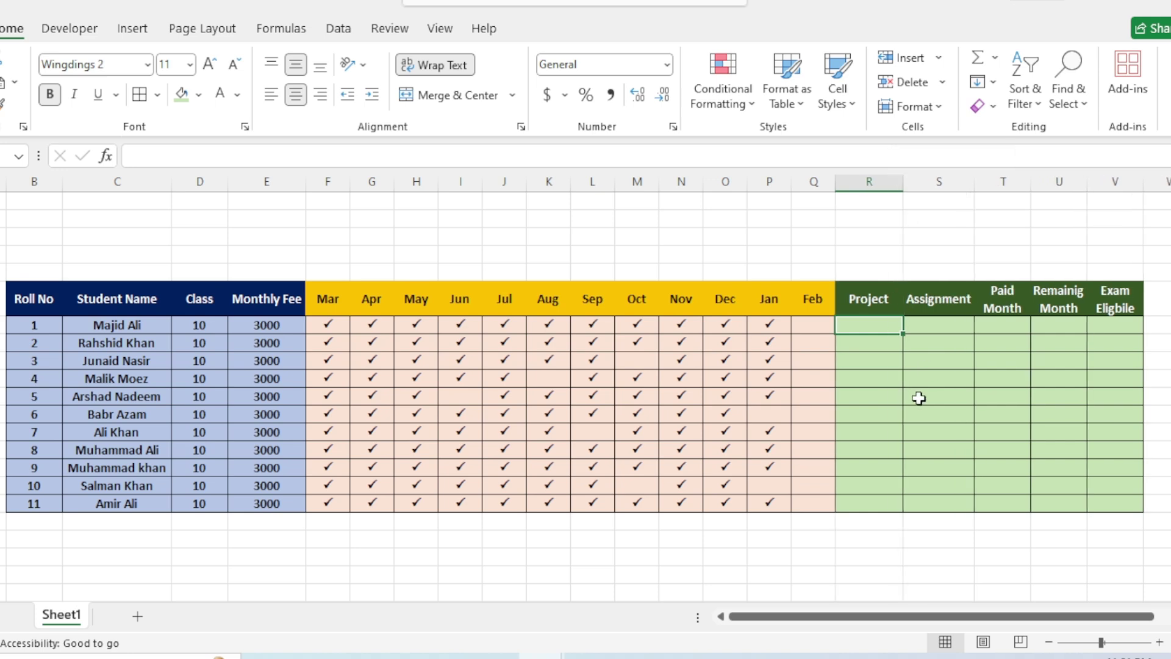
pyautogui.write('P')
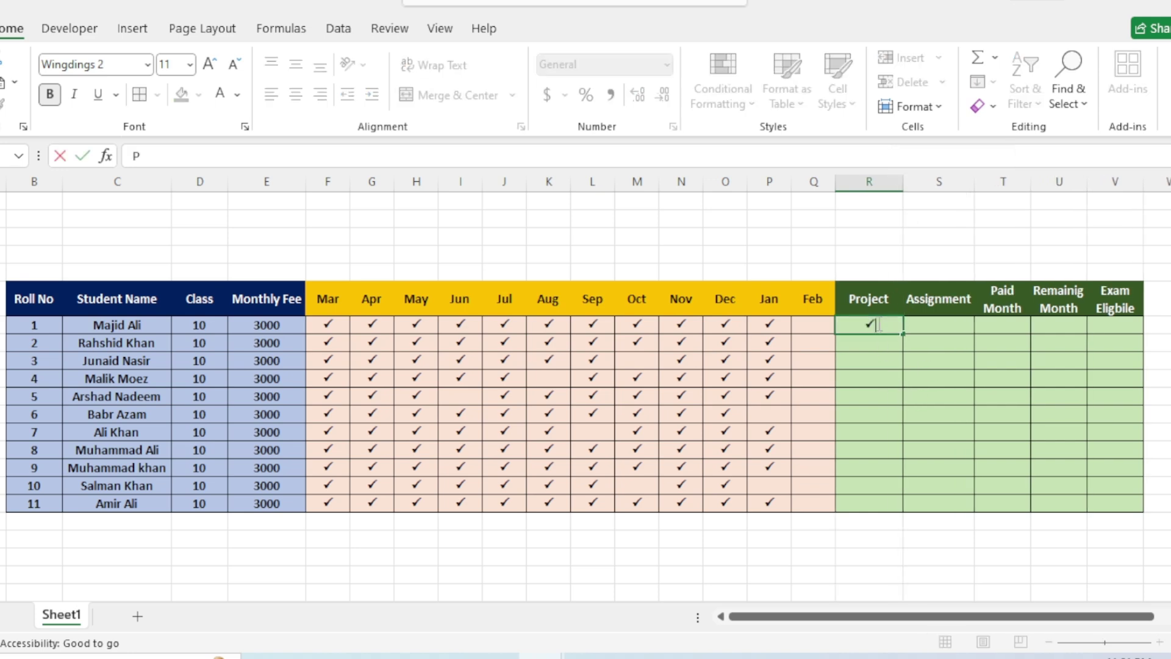
pyautogui.press('Tab')
pyautogui.write('P')
pyautogui.click(878, 323)
# Copy roll 1's Project and Assignment ticks down to all students, then clear them for rolls 4–6.
pyautogui.moveTo(897, 327); pyautogui.dragTo(970, 505)
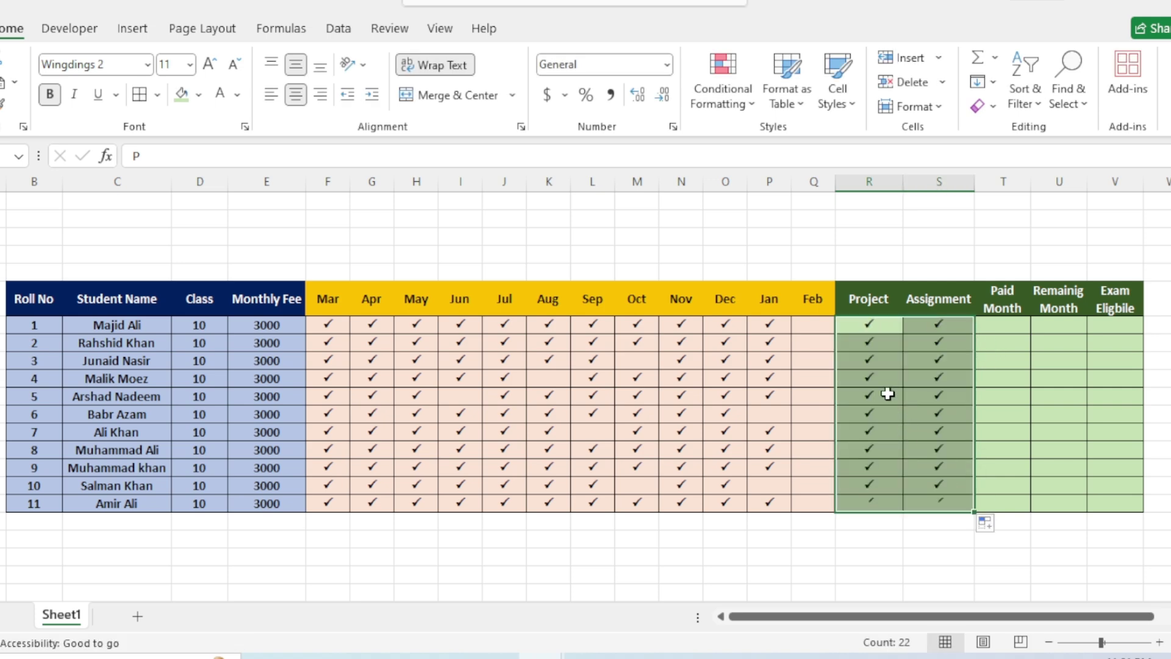
pyautogui.click(887, 381)
pyautogui.moveTo(901, 392); pyautogui.dragTo(928, 413)
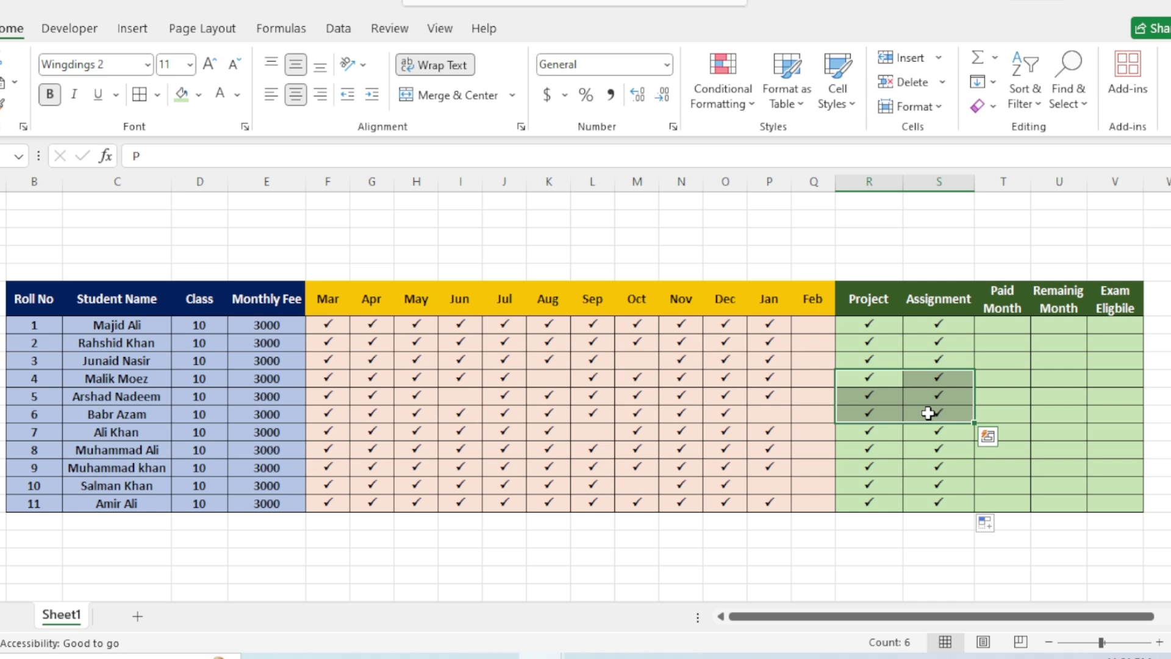
pyautogui.press('Delete')
# Re-tick roll 5's Assignment and Project and roll 6's Project.
pyautogui.click(940, 391)
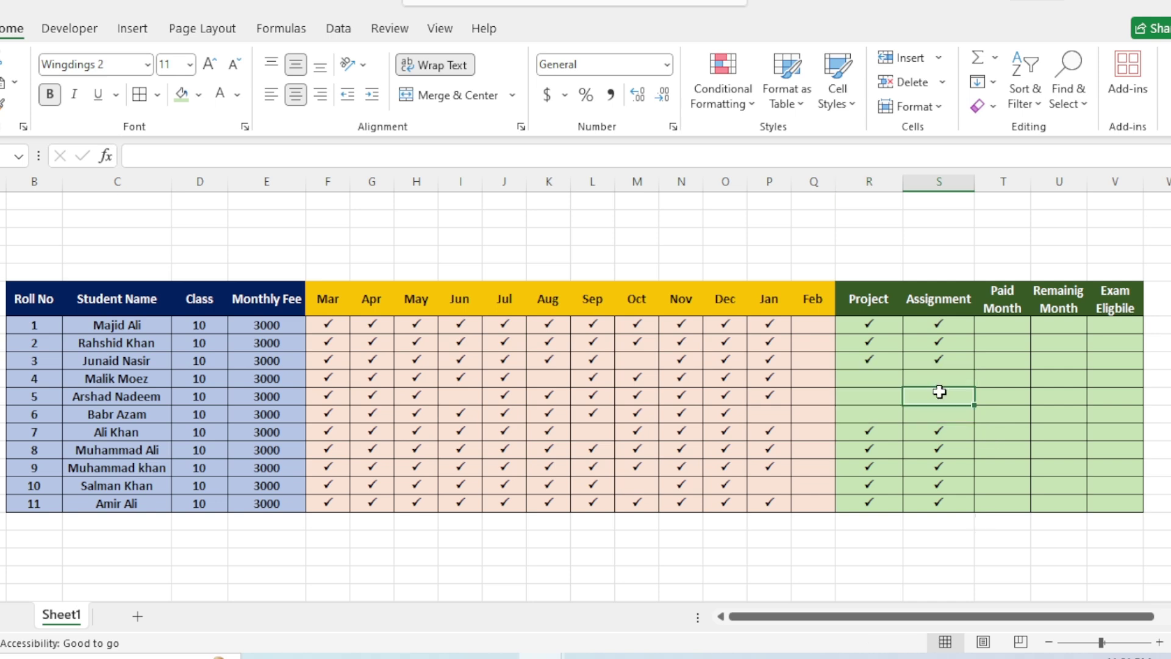
pyautogui.write('p')
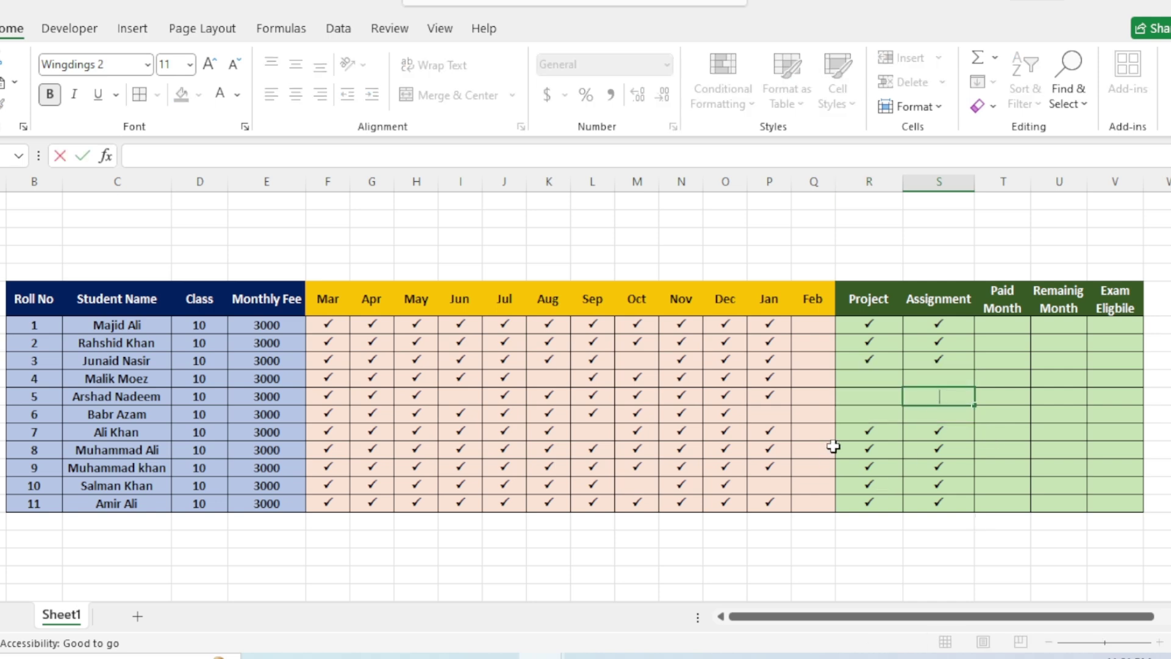
pyautogui.press('Left')
pyautogui.write('P')
pyautogui.press('Return')
pyautogui.write('P')
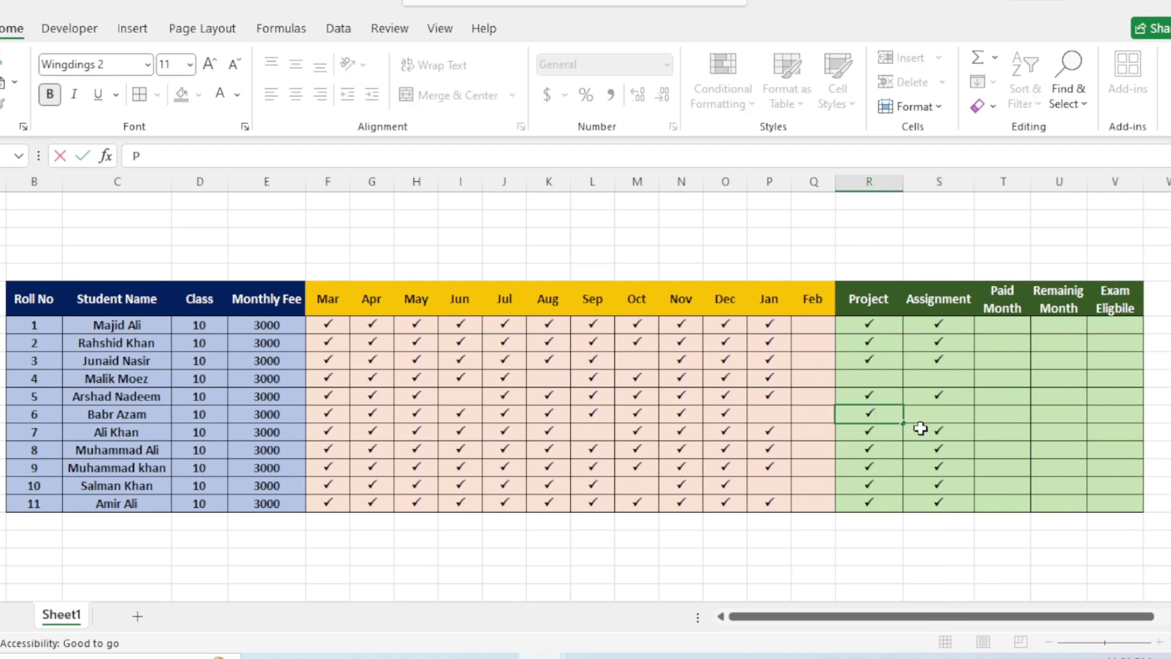
pyautogui.moveTo(1090, 617); pyautogui.dragTo(1133, 629)
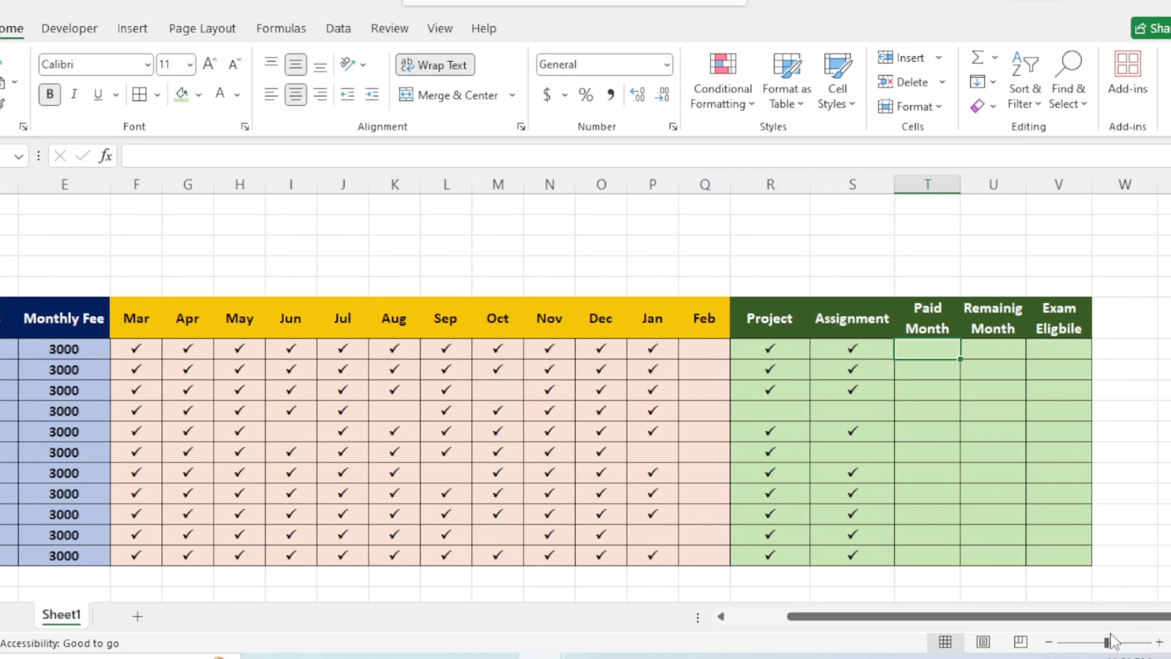
pyautogui.click(958, 426)
pyautogui.click(912, 351)
# Enter =COUNTA(F7:Q7) in T7 and fill it down to T17 for every student.
pyautogui.write('=')
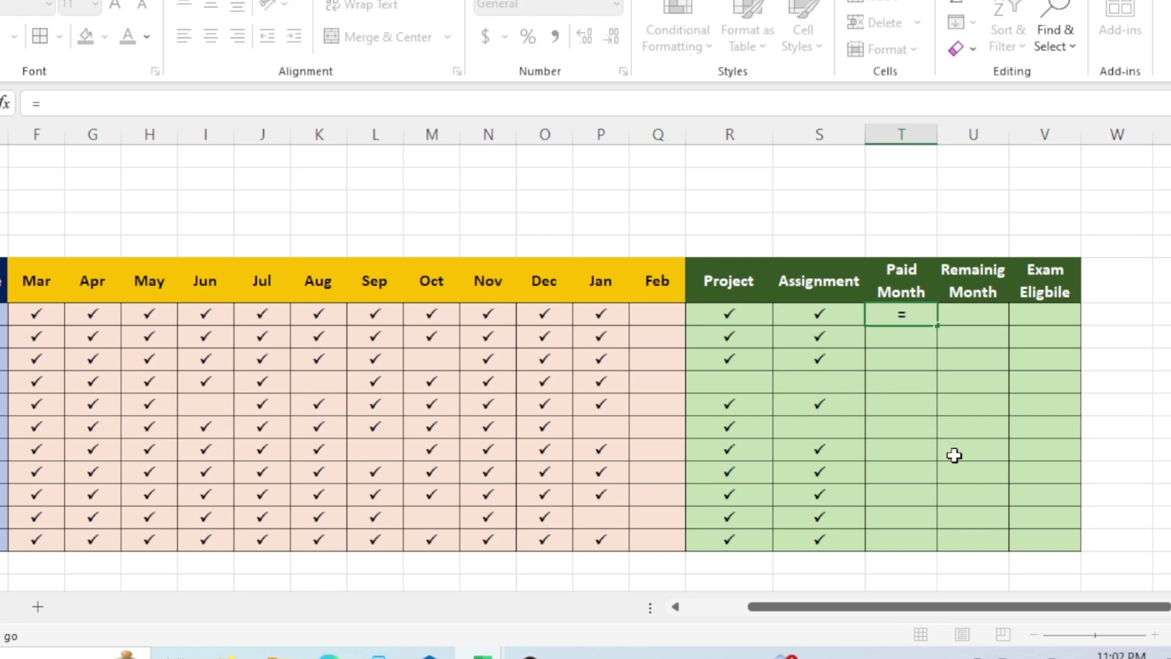
pyautogui.write('counta')
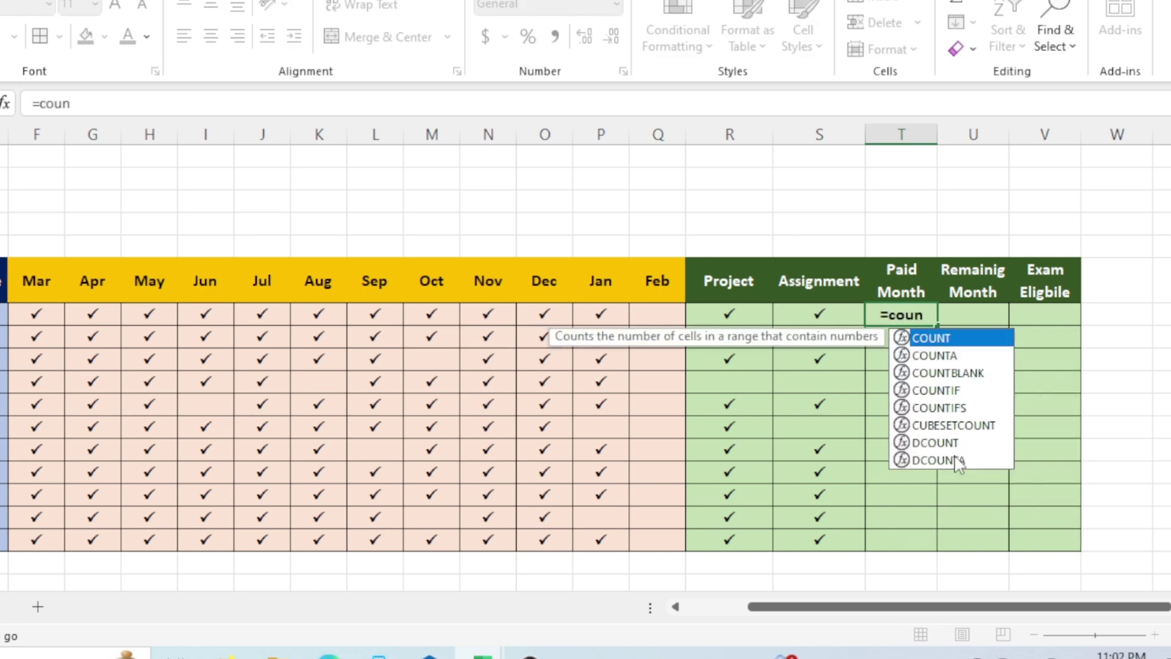
pyautogui.press('Tab')
pyautogui.moveTo(24, 314); pyautogui.dragTo(677, 316)
pyautogui.write(')')
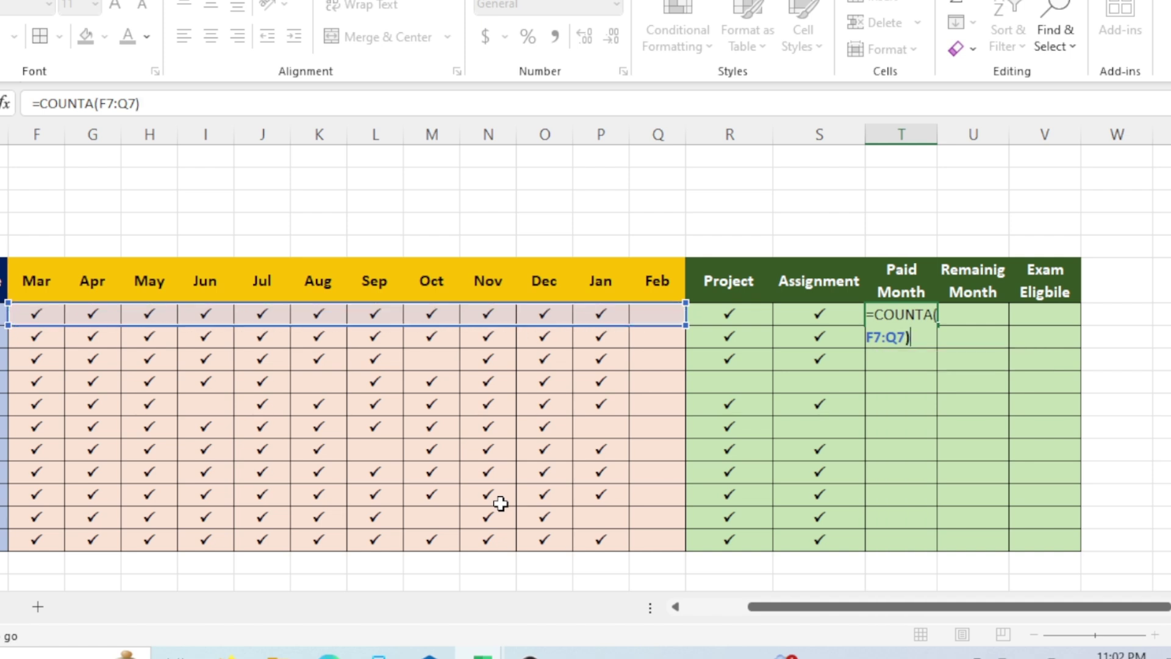
pyautogui.press('Return')
pyautogui.click(923, 317)
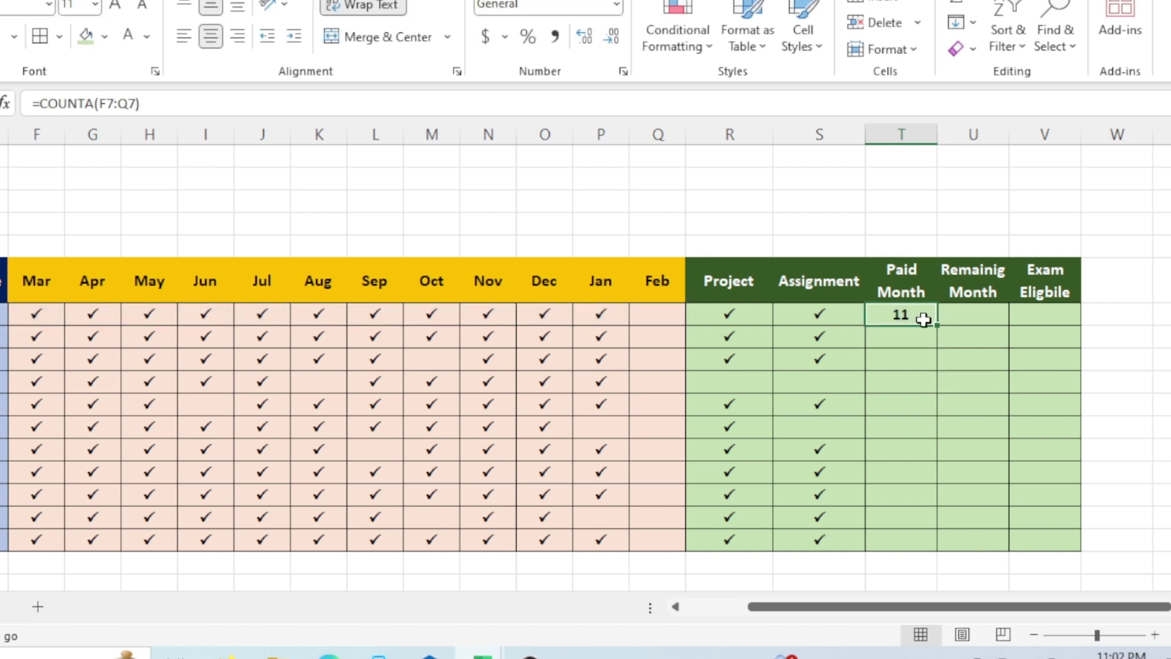
pyautogui.moveTo(937, 325); pyautogui.dragTo(941, 546)
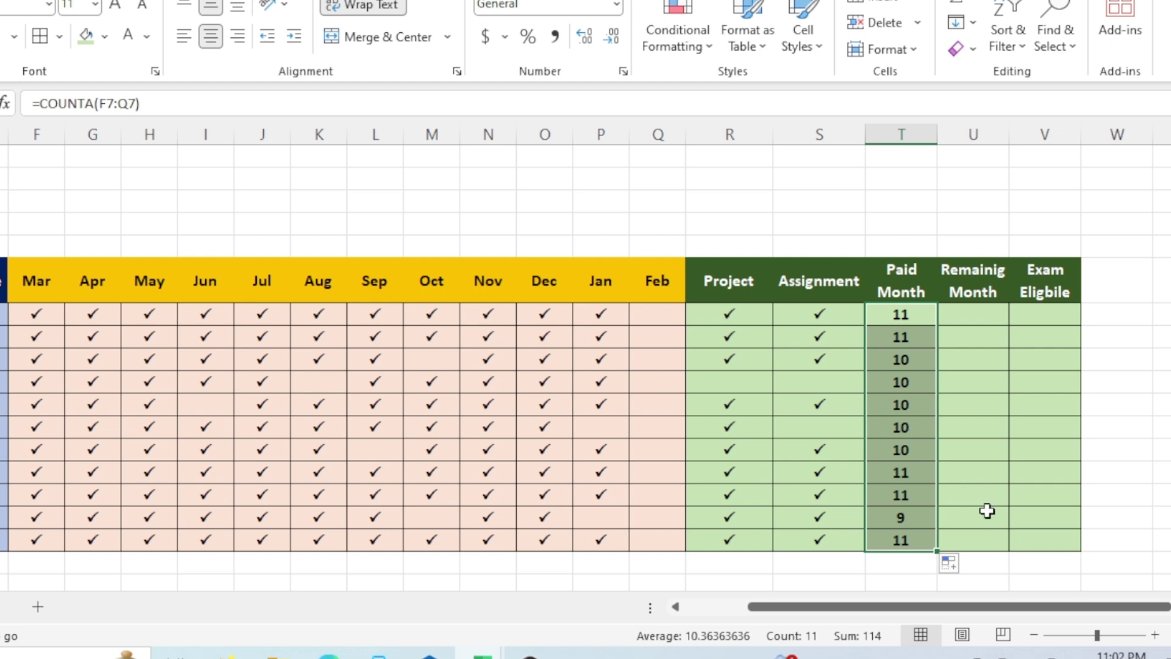
pyautogui.click(978, 313)
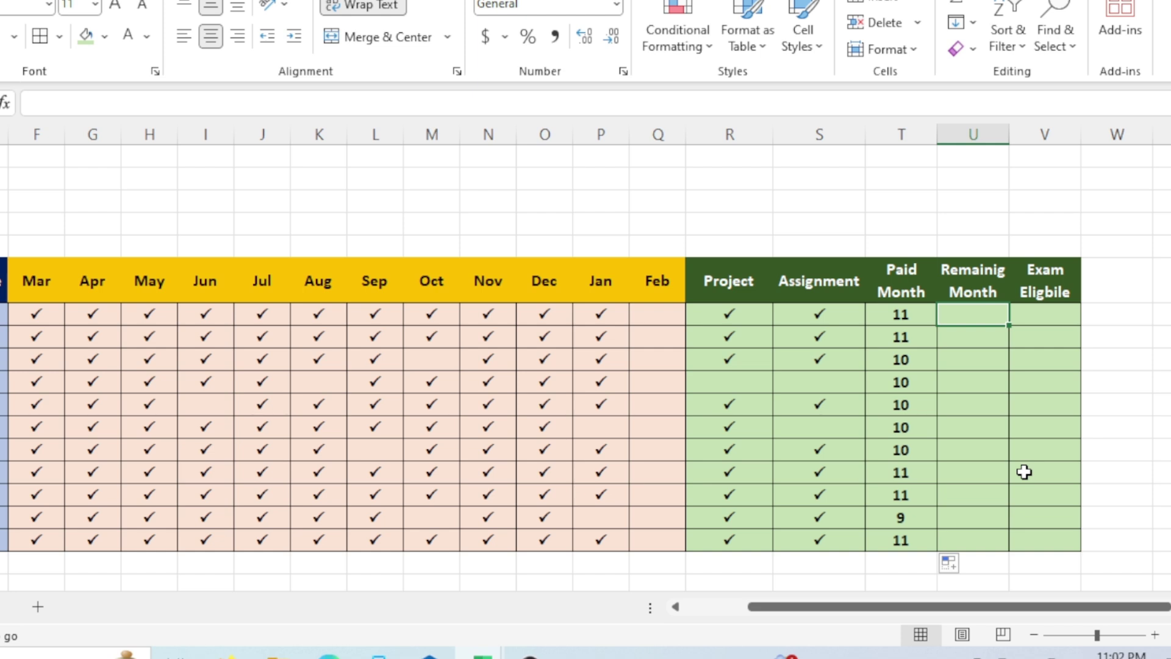
# Enter =COUNTBLANK(F7:Q7) in U7, fill it down to U17, and zoom in one step.
pyautogui.write('=')
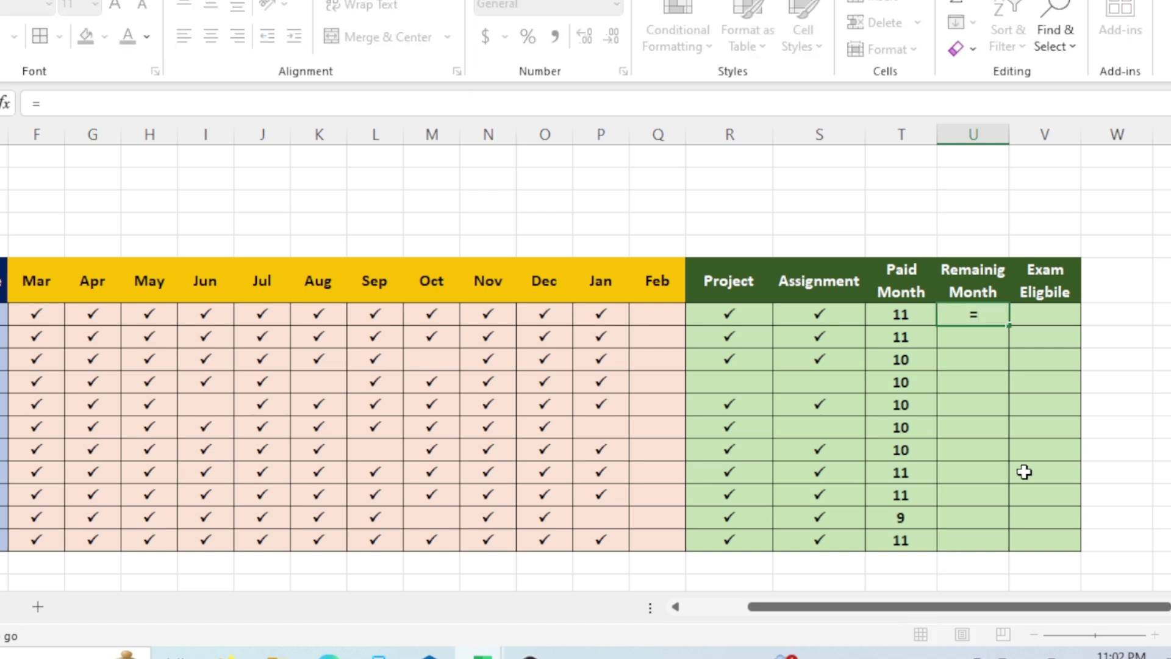
pyautogui.write('countv')
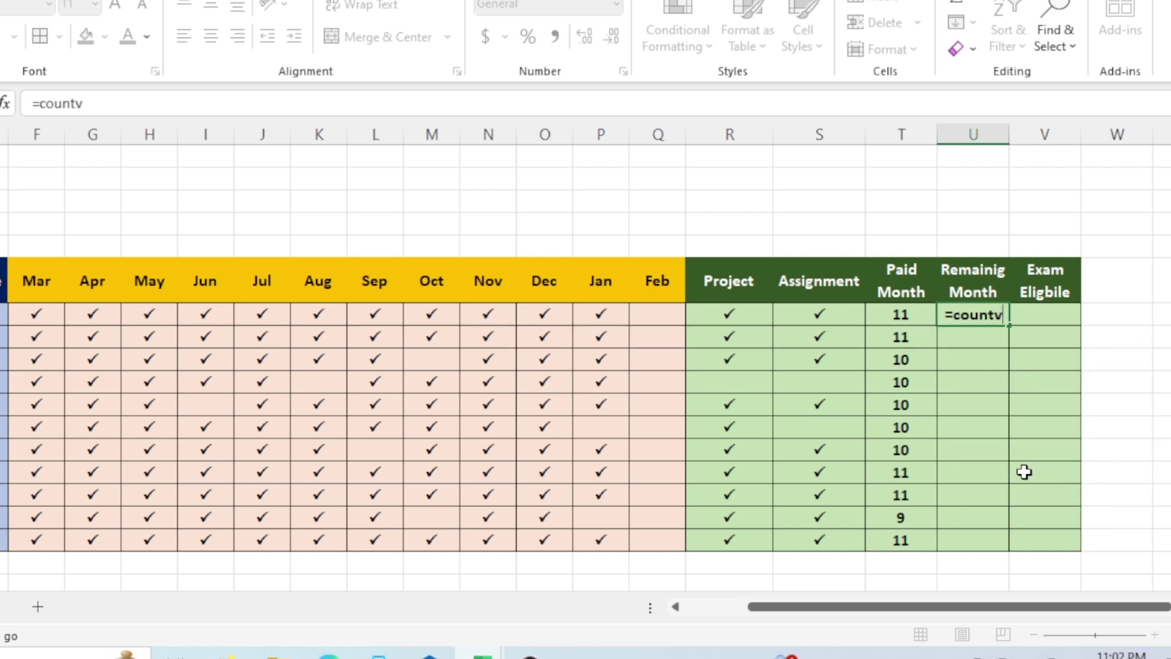
pyautogui.press('BackSpace')
pyautogui.write('b')
pyautogui.press('Tab')
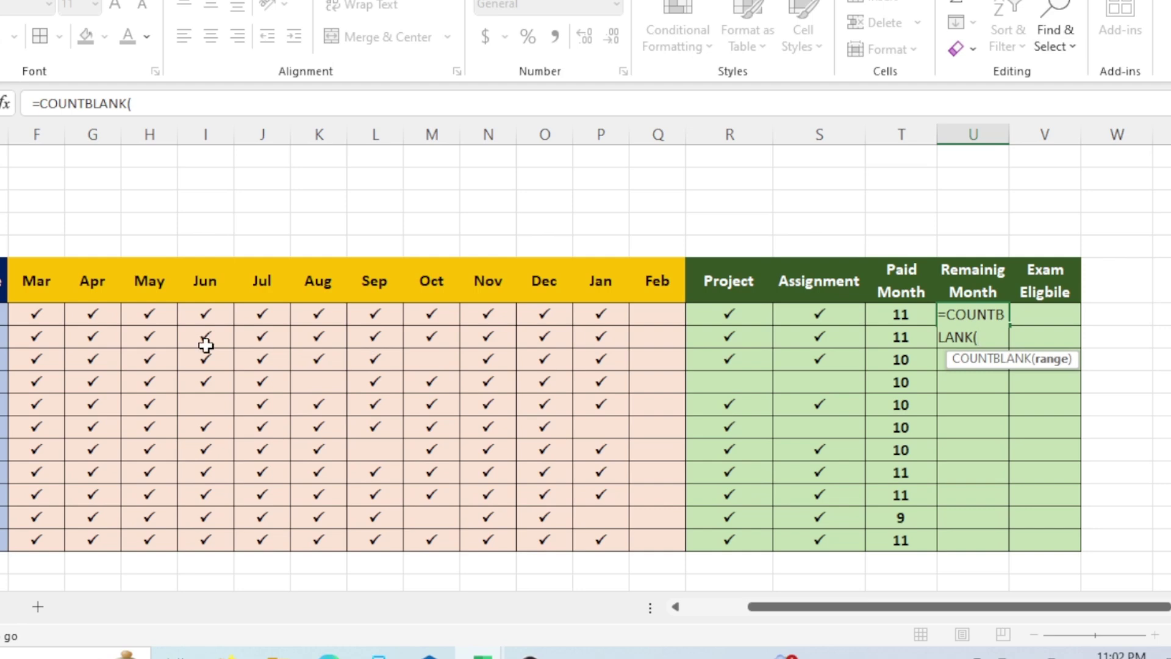
pyautogui.moveTo(38, 315); pyautogui.dragTo(661, 325)
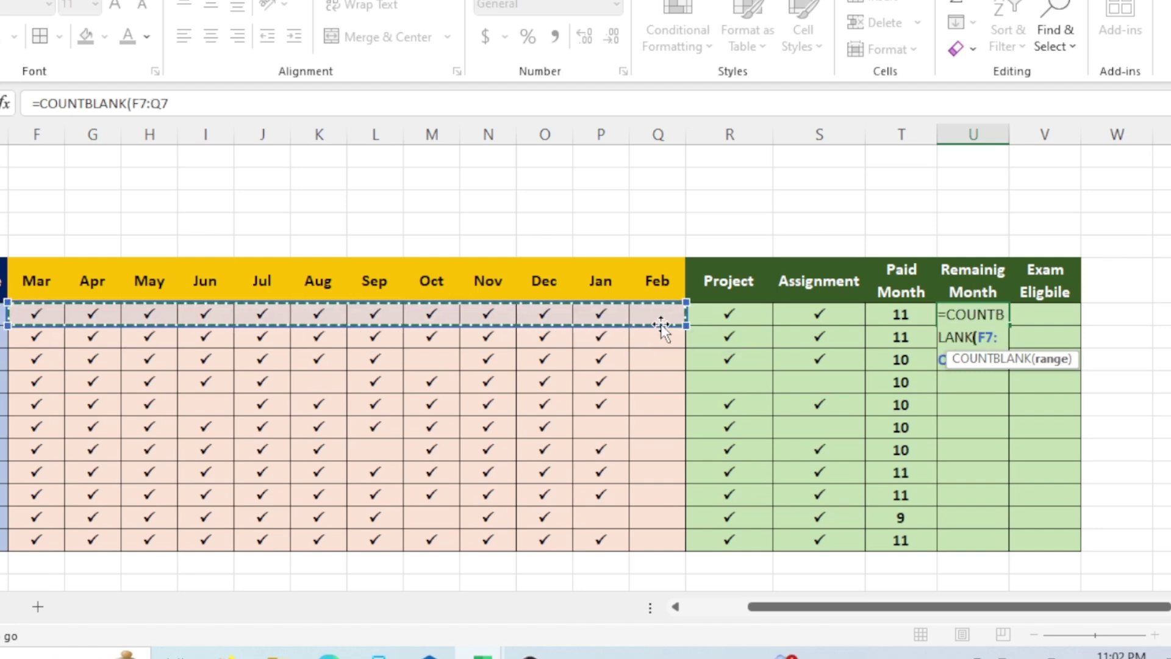
pyautogui.press('Return')
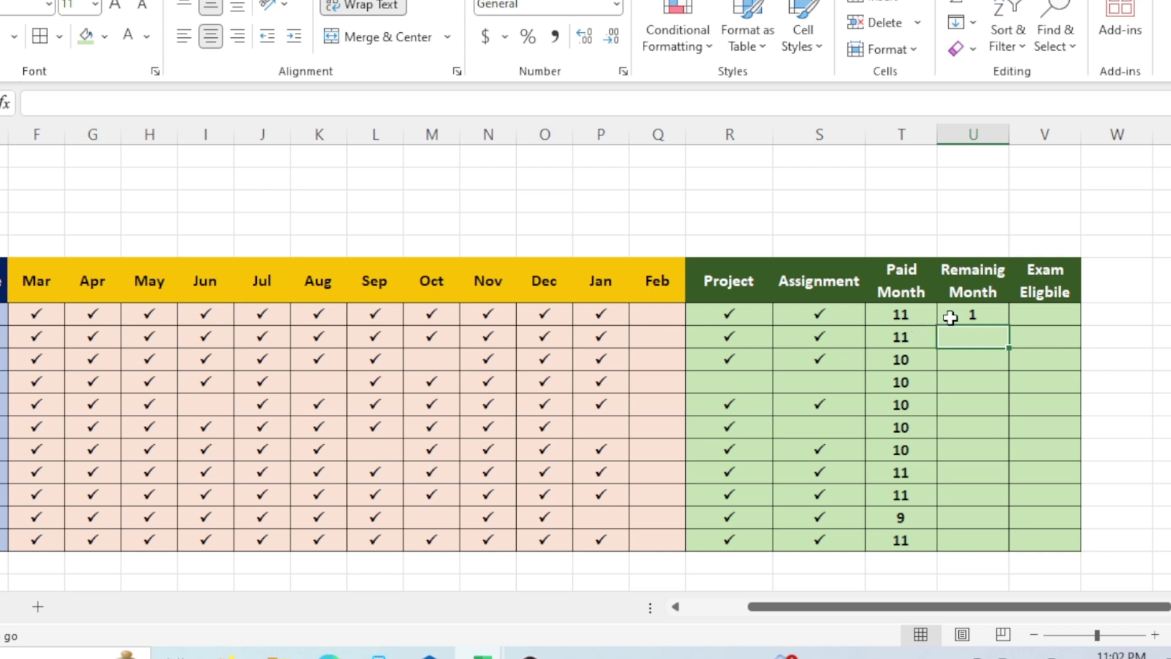
pyautogui.click(964, 315)
pyautogui.moveTo(1009, 328)
pyautogui.mouseDown()
pyautogui.moveTo(1008, 545)
pyautogui.moveTo(836, 473)
pyautogui.mouseUp()
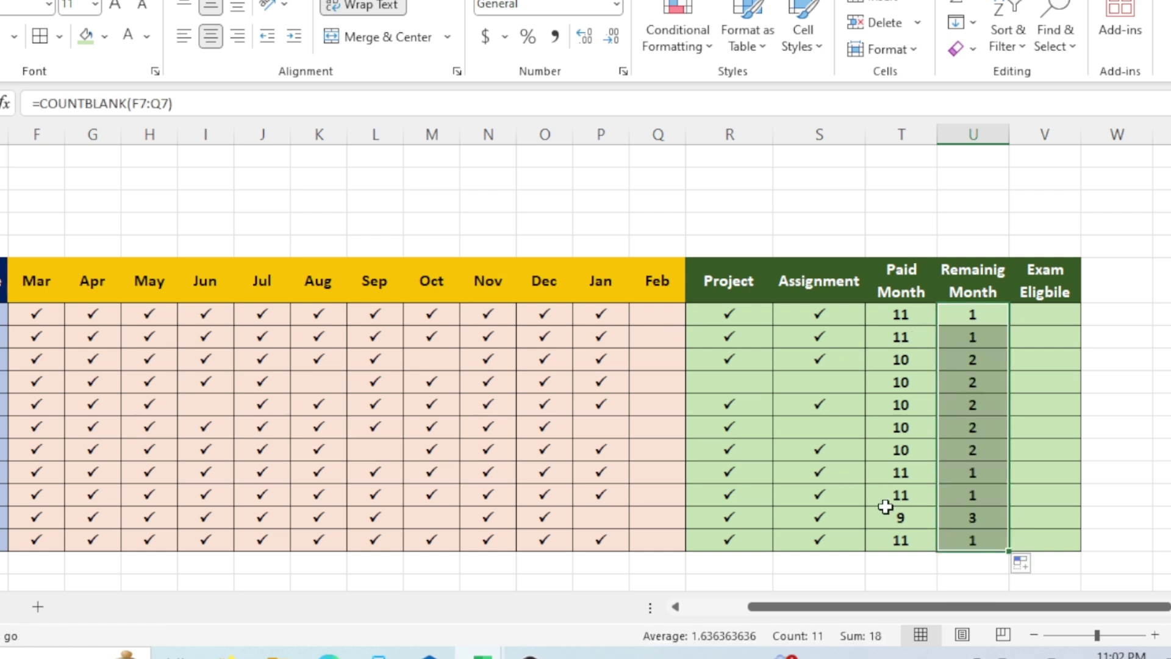
pyautogui.click(1155, 635)
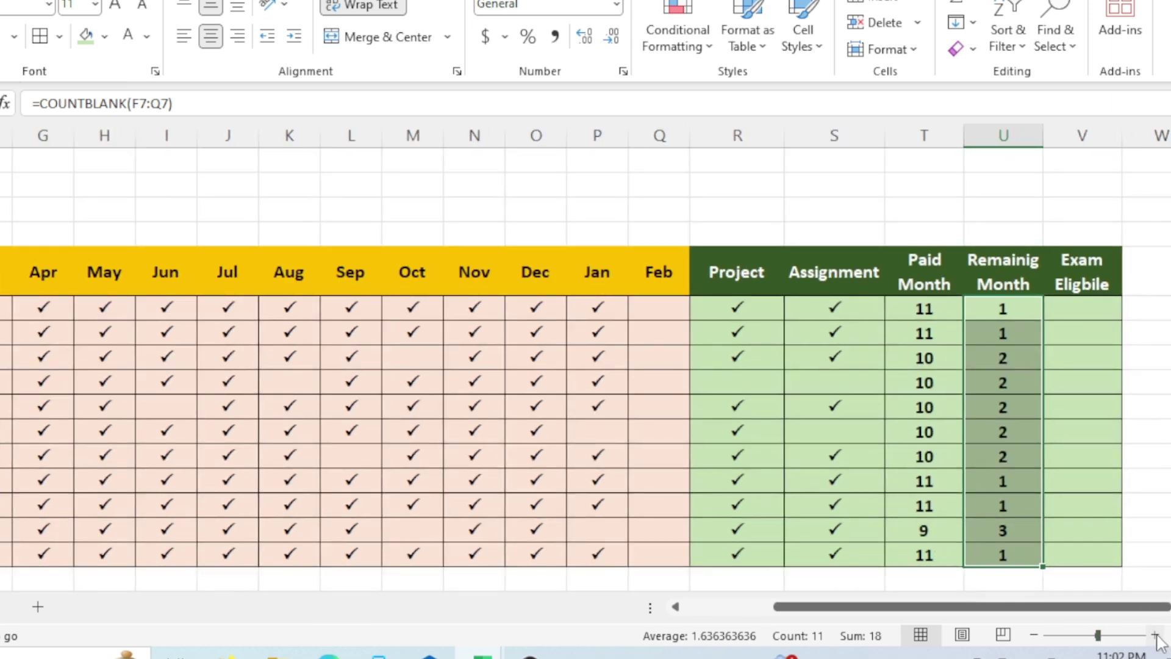
pyautogui.hscroll(2, 1164, 632)
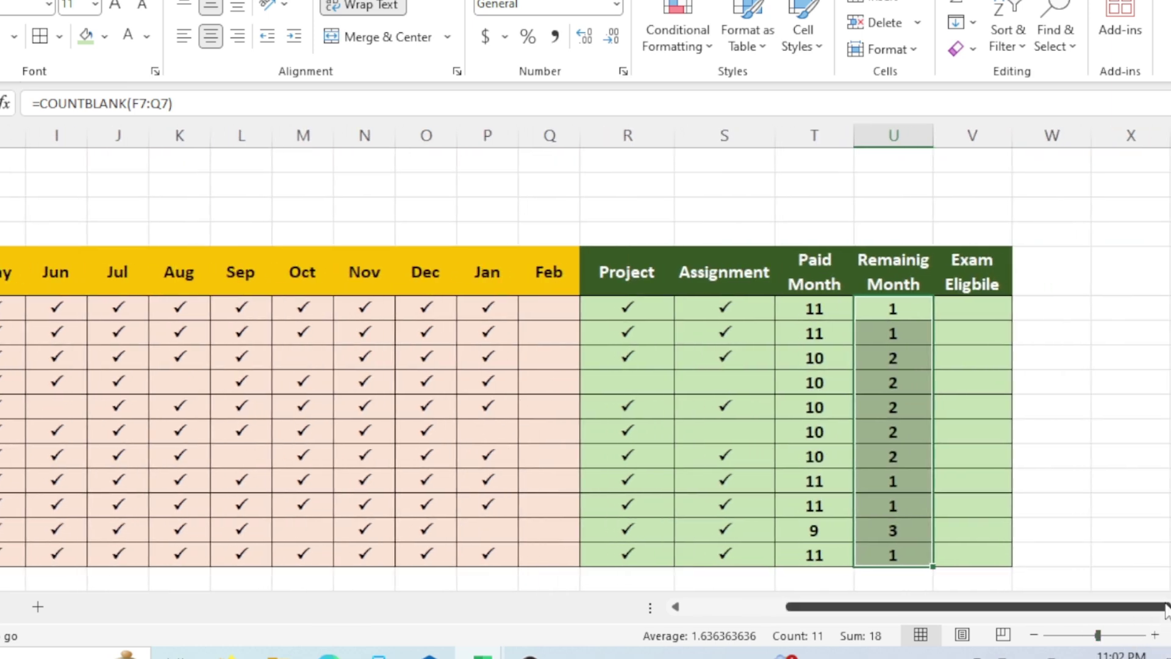
pyautogui.click(969, 312)
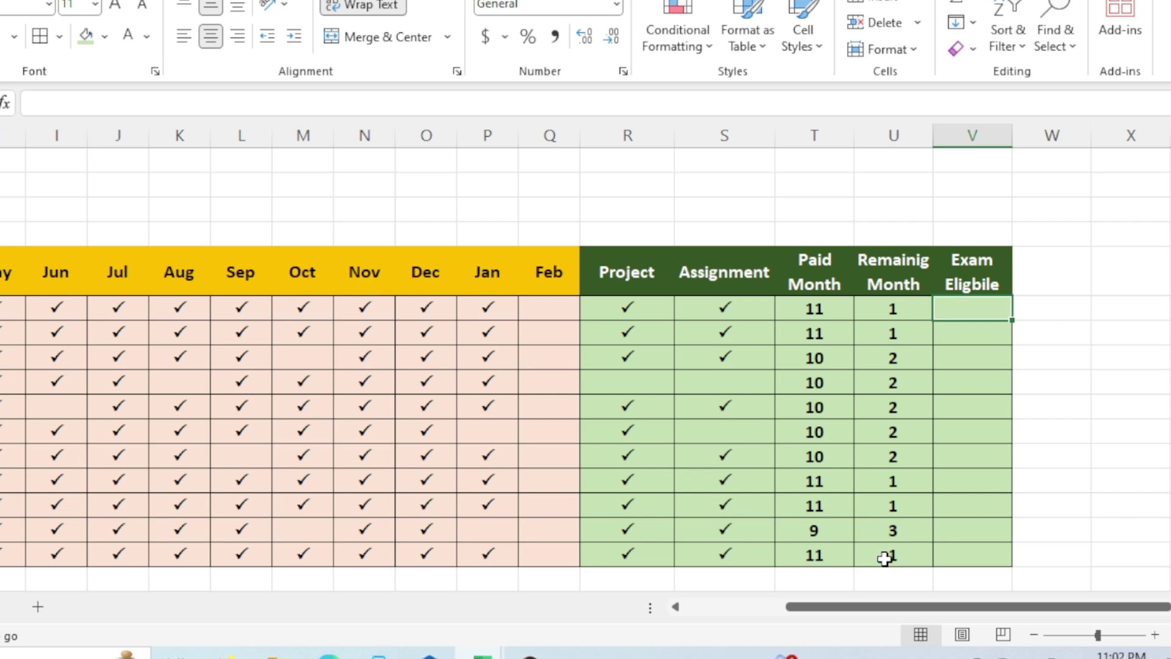
# Enter =OR(T7<12,R7="",S7="") in V7 to flag unpaid months or missing work.
pyautogui.write('=or')
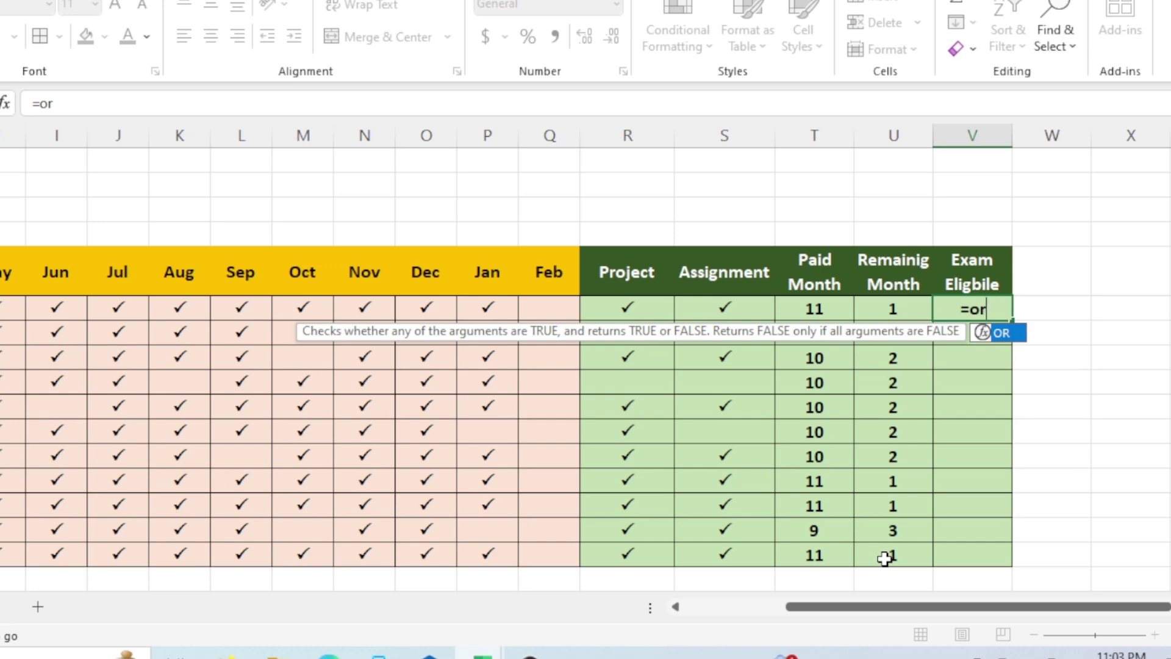
pyautogui.press('Tab')
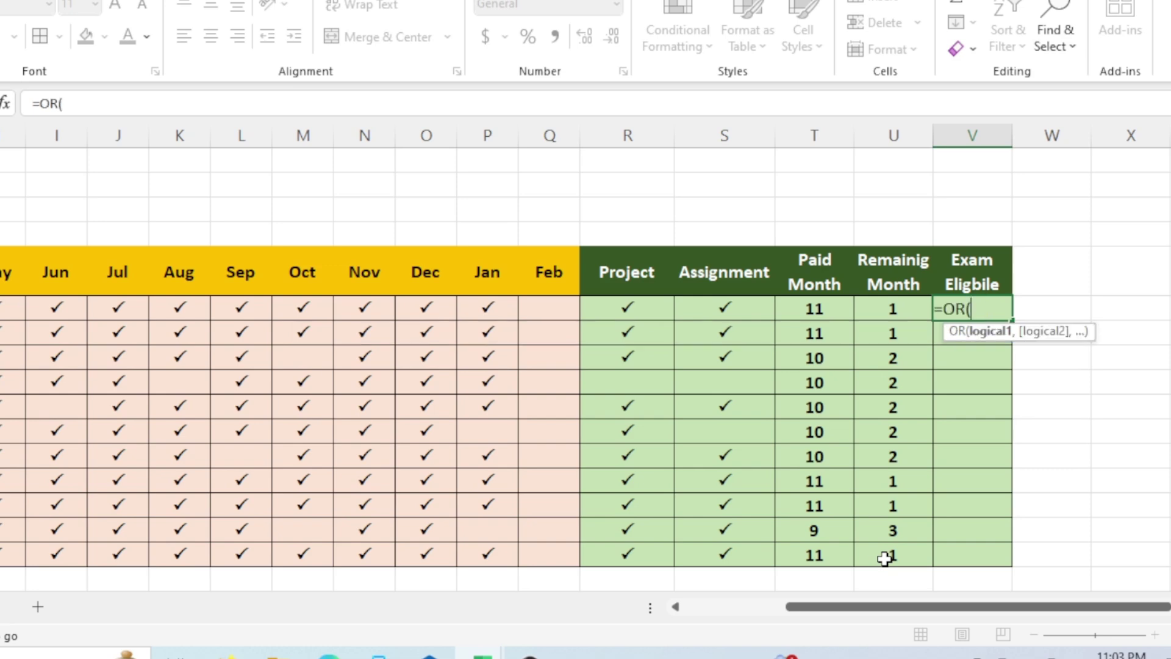
pyautogui.click(817, 308)
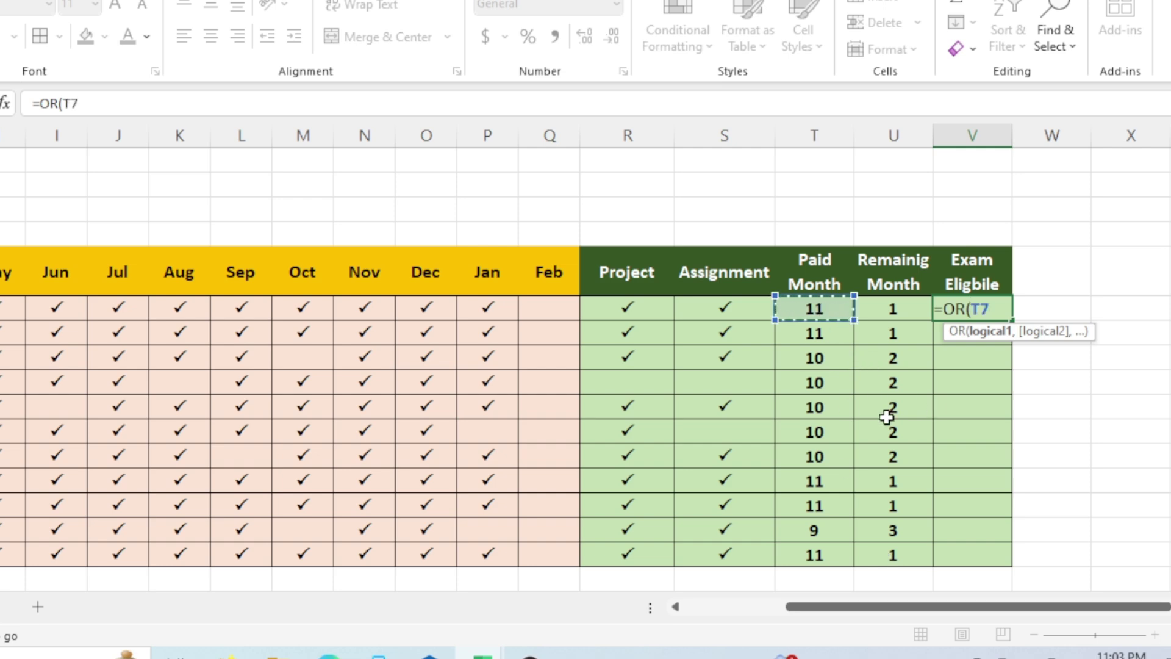
pyautogui.write('<12')
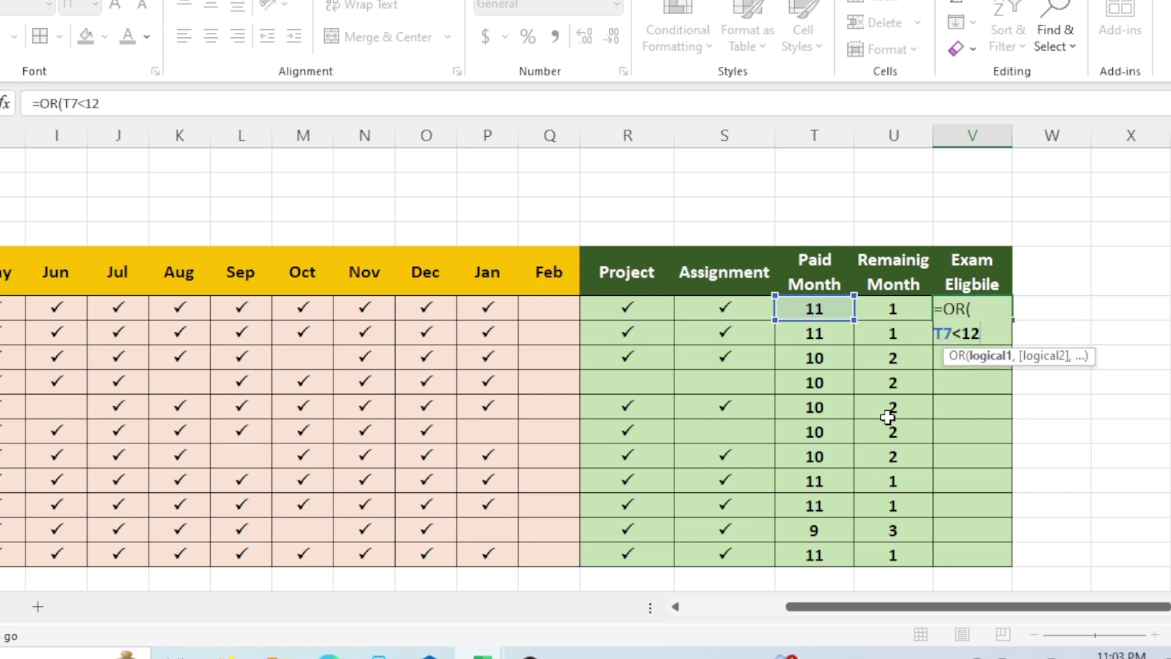
pyautogui.write(',')
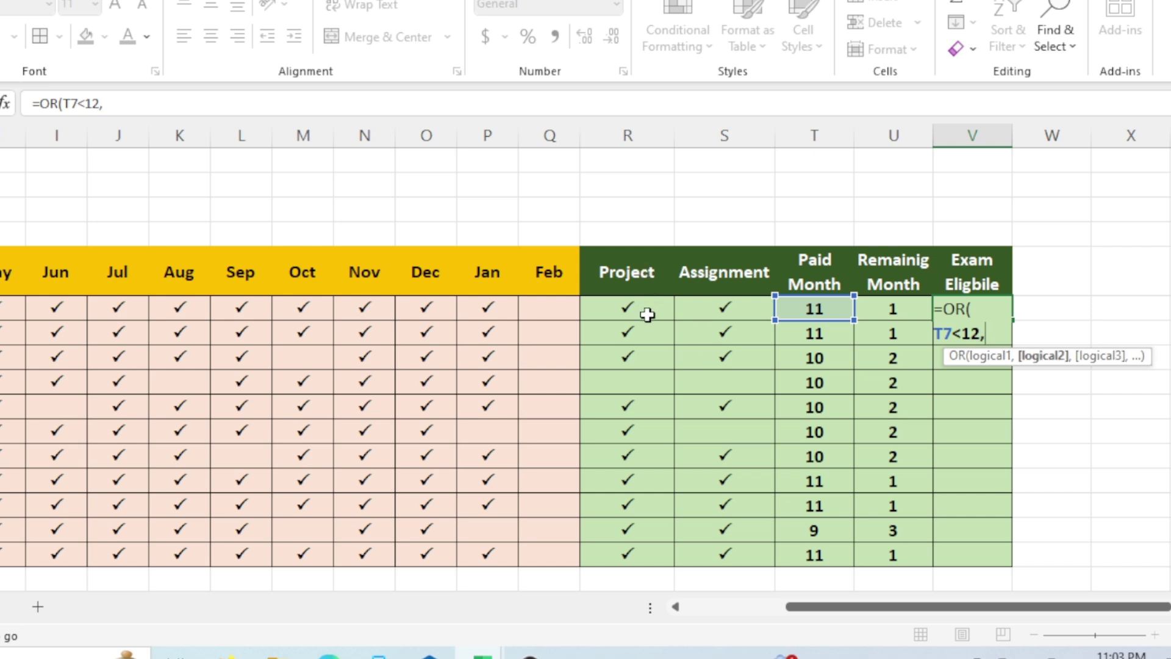
pyautogui.click(646, 311)
pyautogui.write('=')
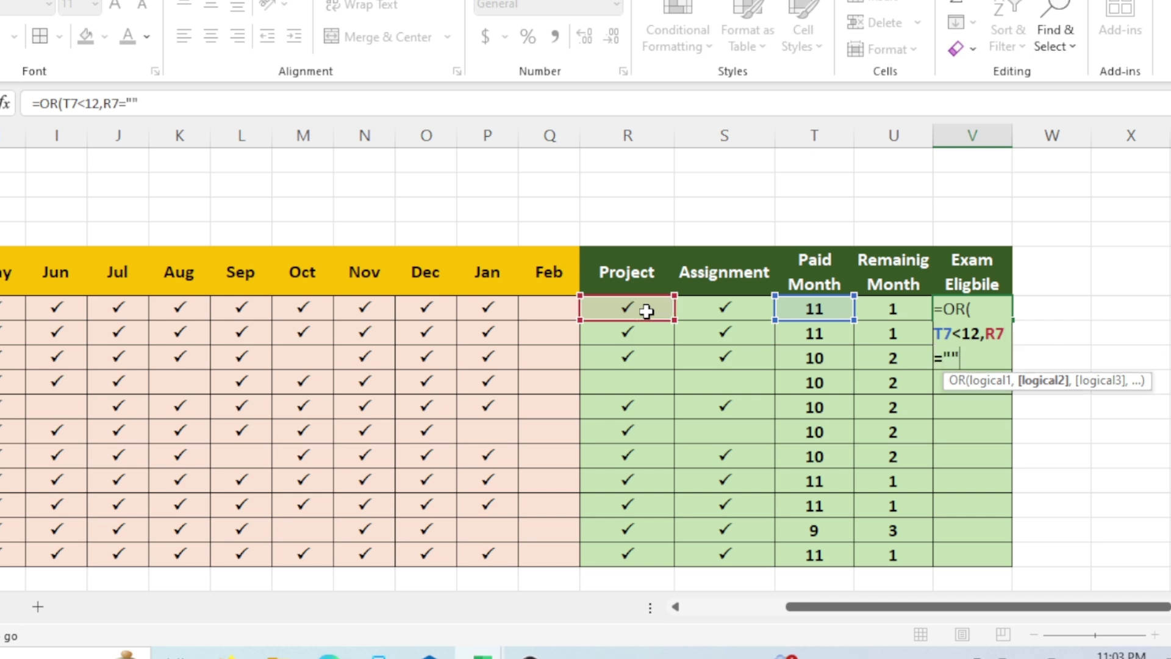
pyautogui.write('"",')
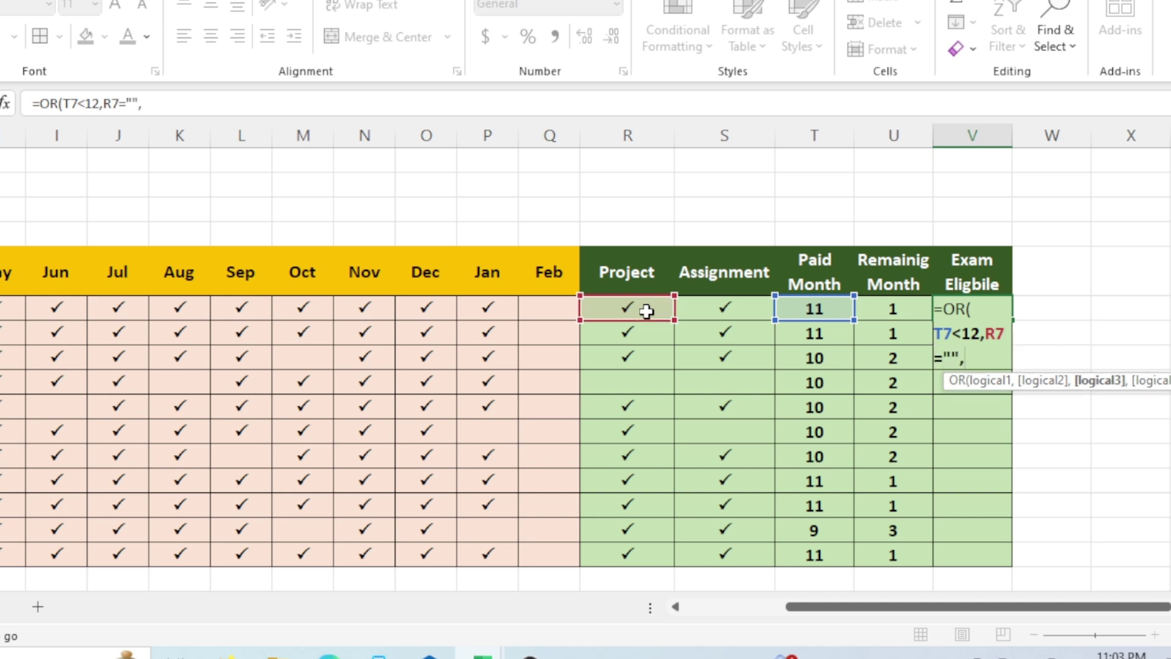
pyautogui.click(757, 305)
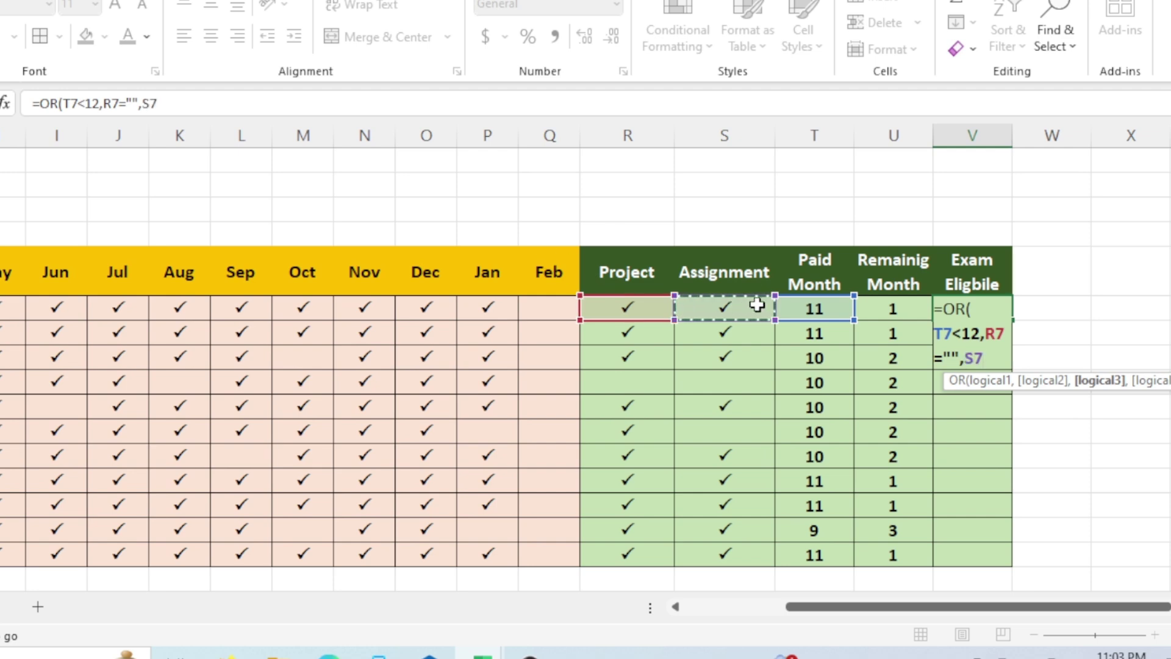
pyautogui.write('="")')
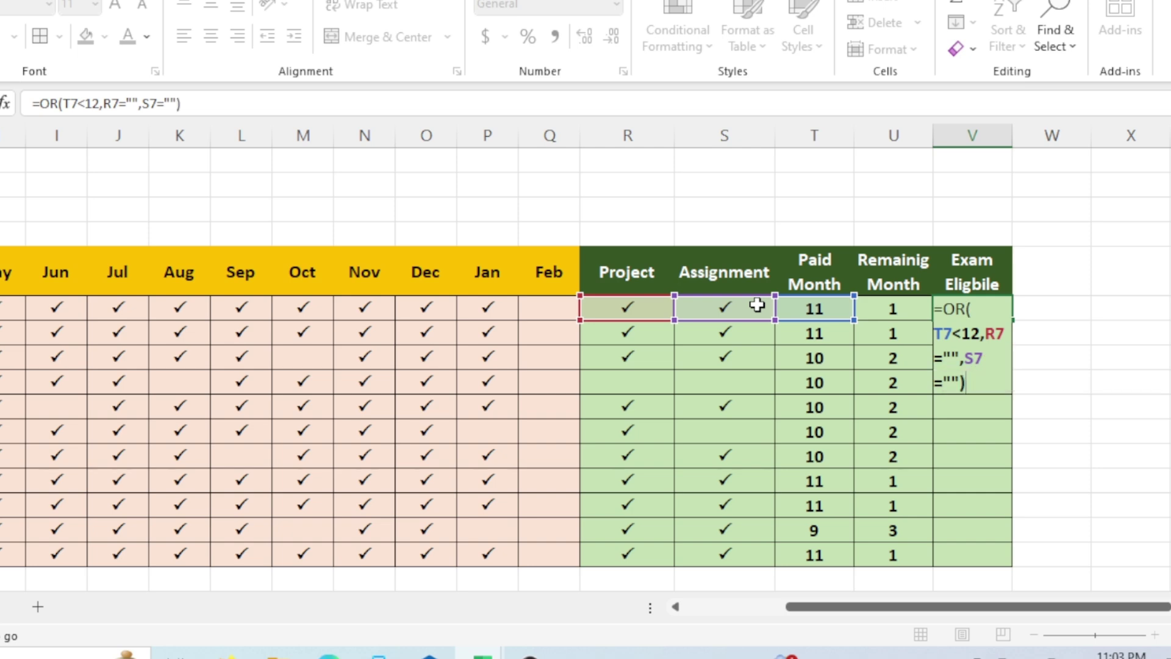
pyautogui.press('Return')
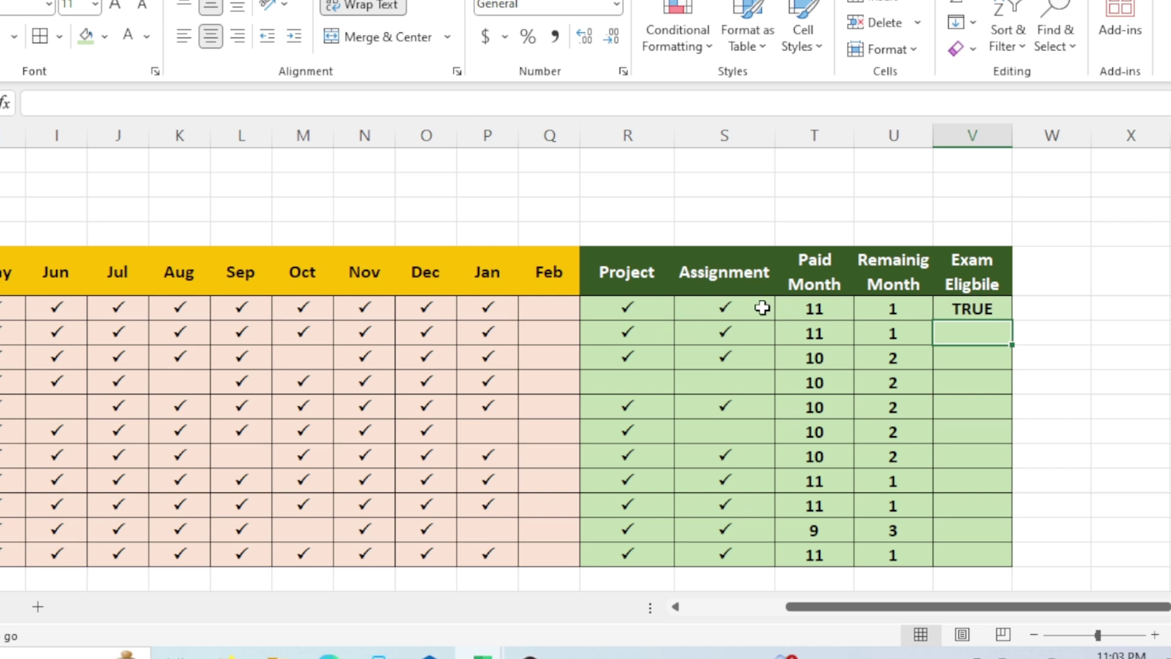
# Wrap V7's OR test in IF returning "Not Eligible" or "Eligible", and autofit column V.
pyautogui.doubleClick(963, 308)
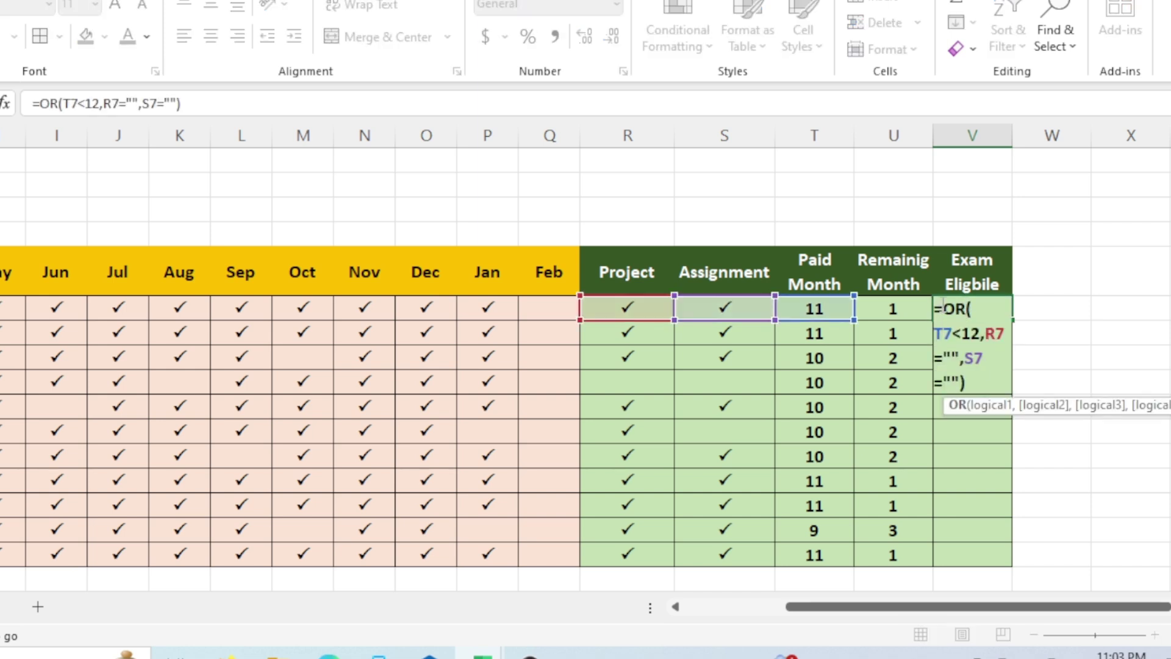
pyautogui.click(943, 307)
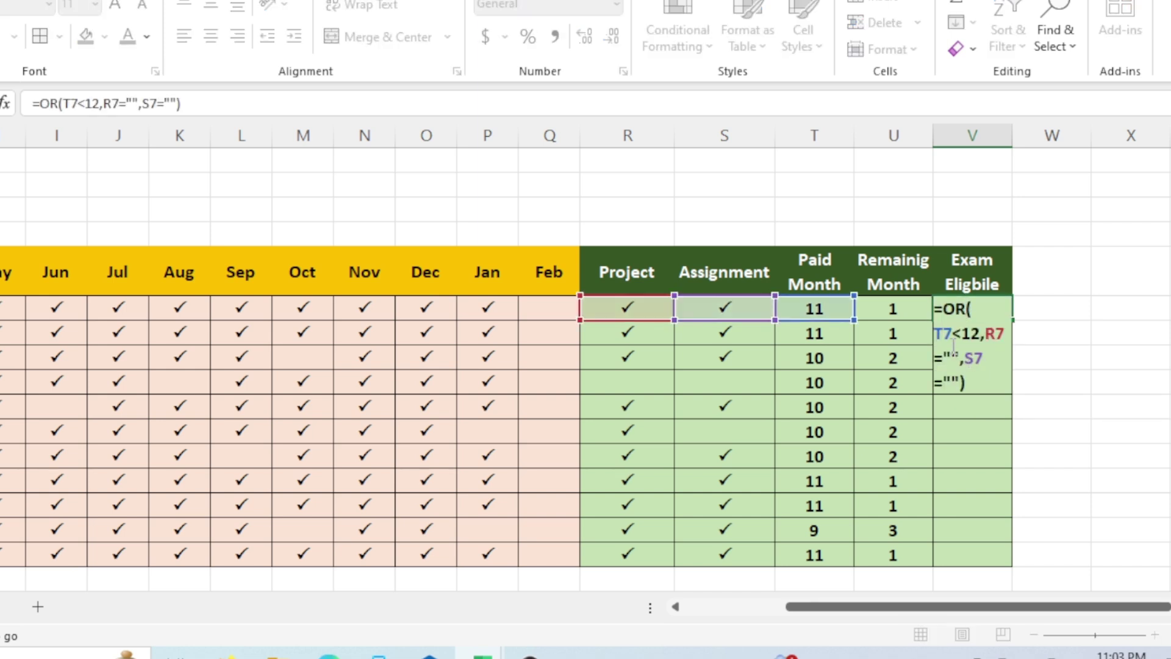
pyautogui.write('if')
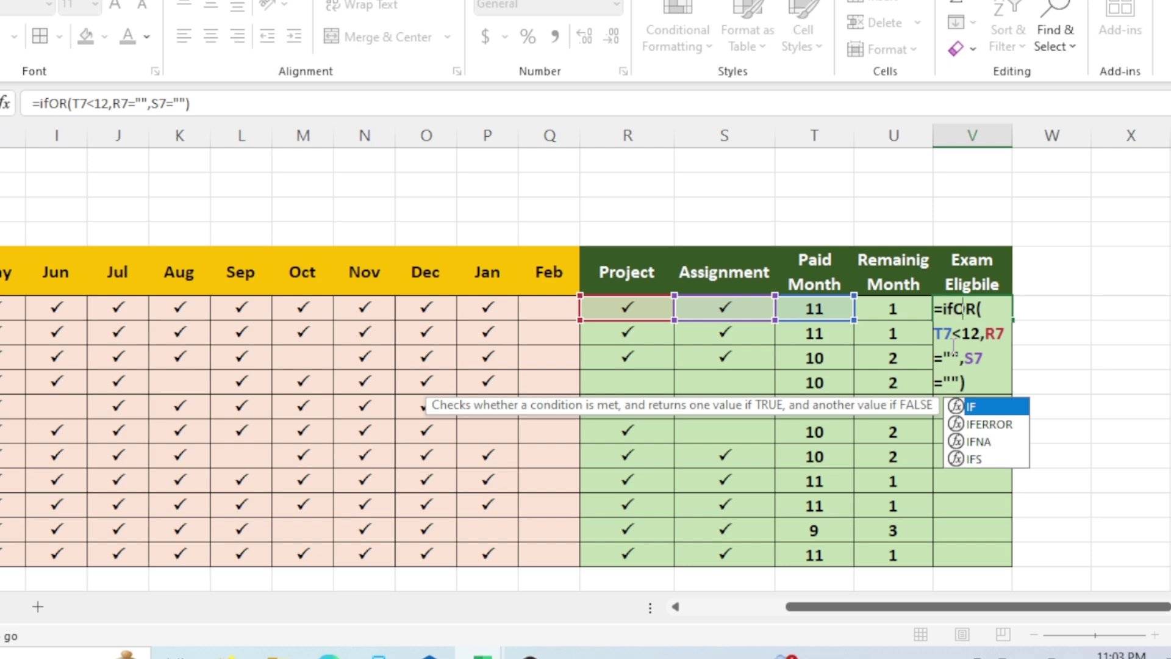
pyautogui.press('Tab')
pyautogui.click(977, 386)
pyautogui.write(',')
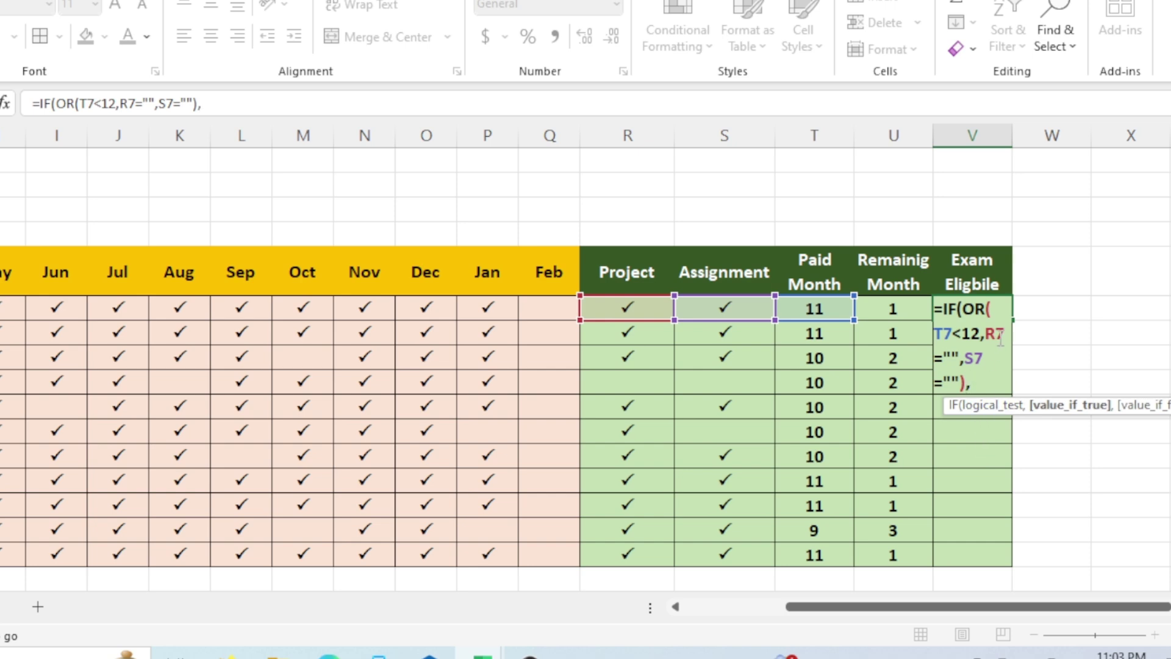
pyautogui.write('"Not')
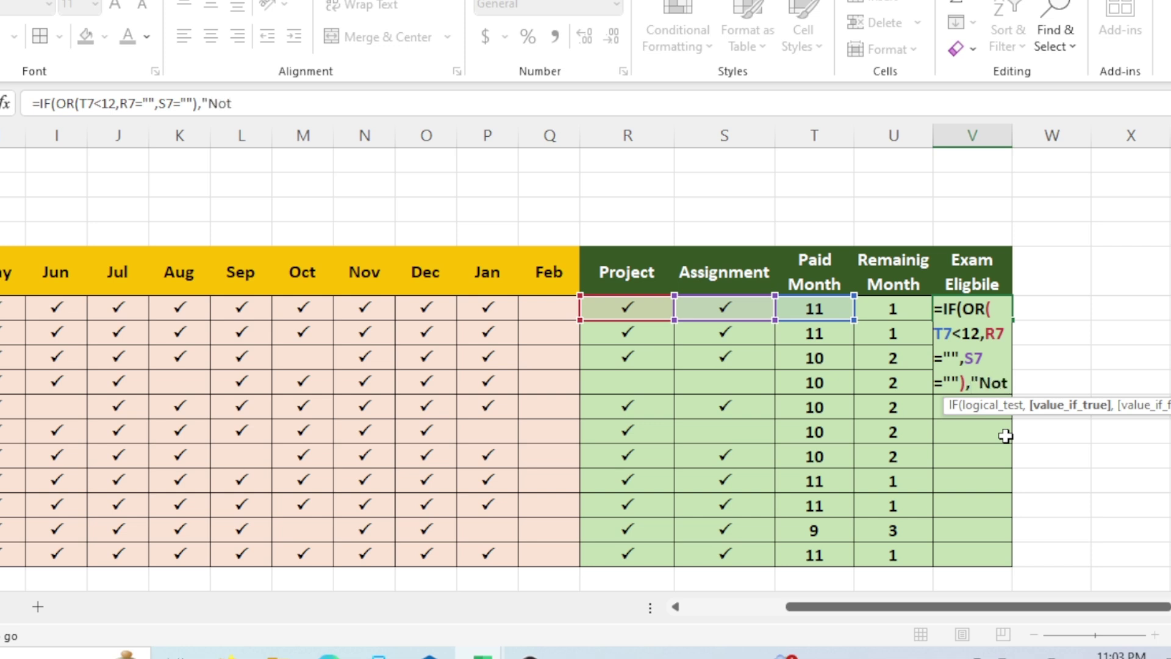
pyautogui.write(' E')
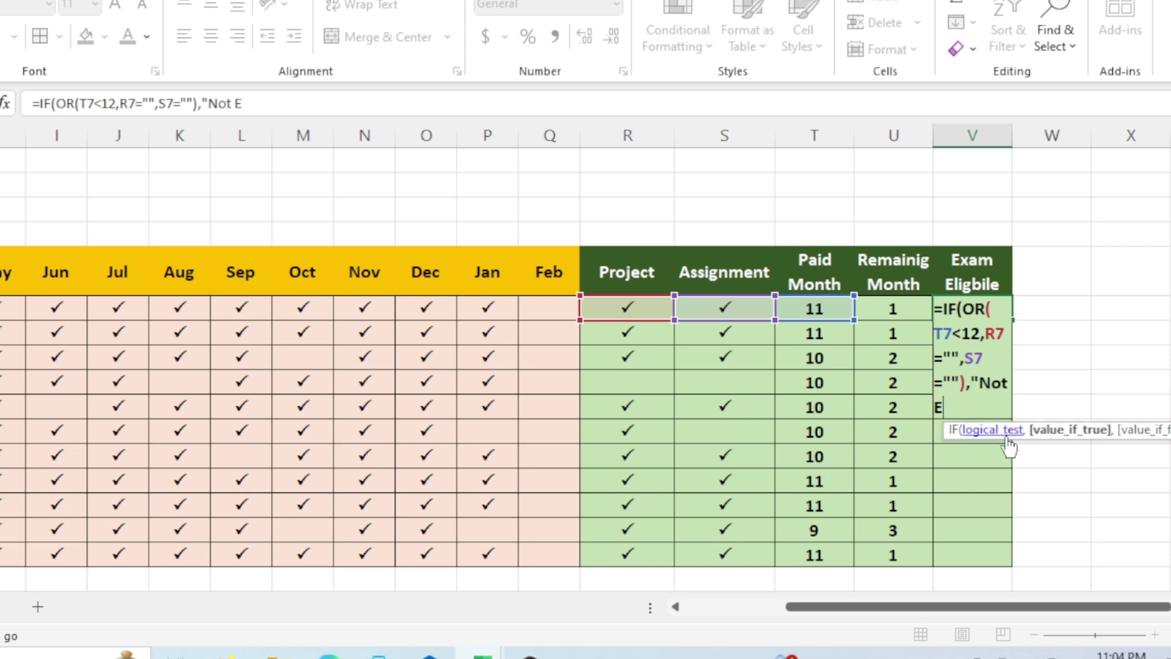
pyautogui.write('lgib')
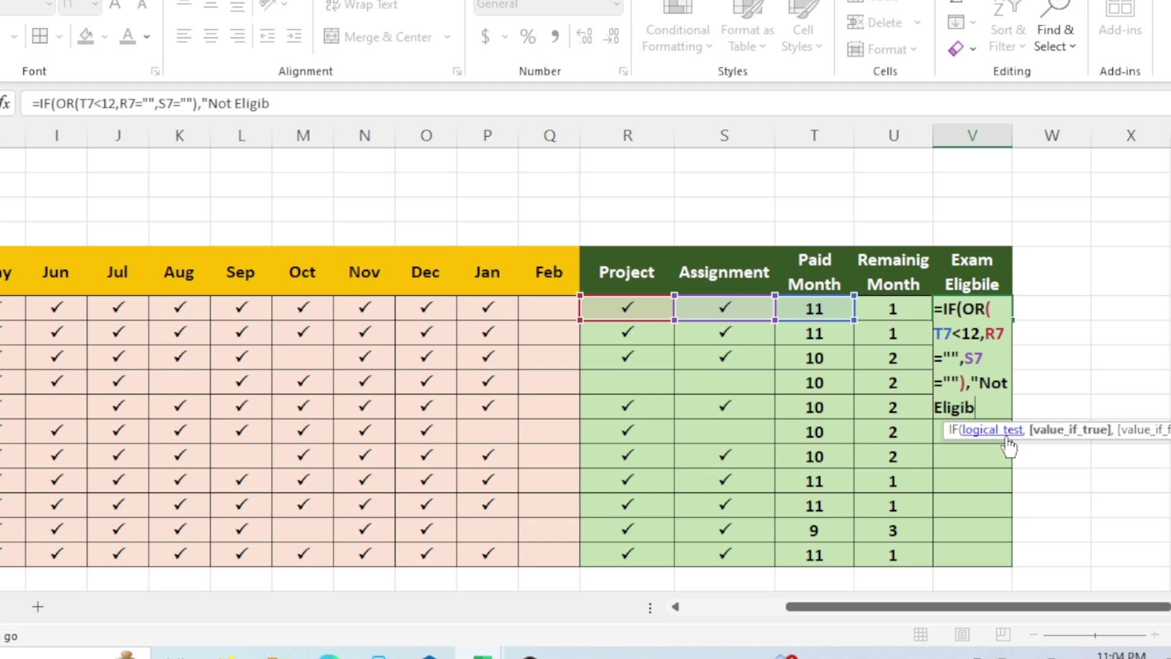
pyautogui.write('le",')
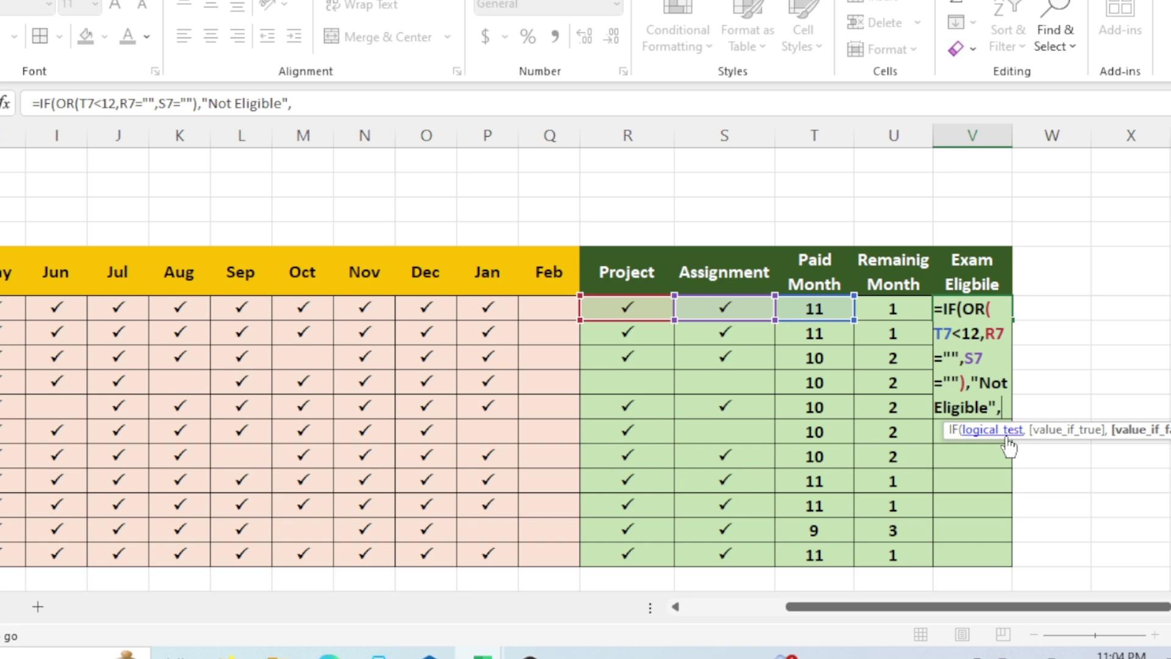
pyautogui.write('"Eligib')
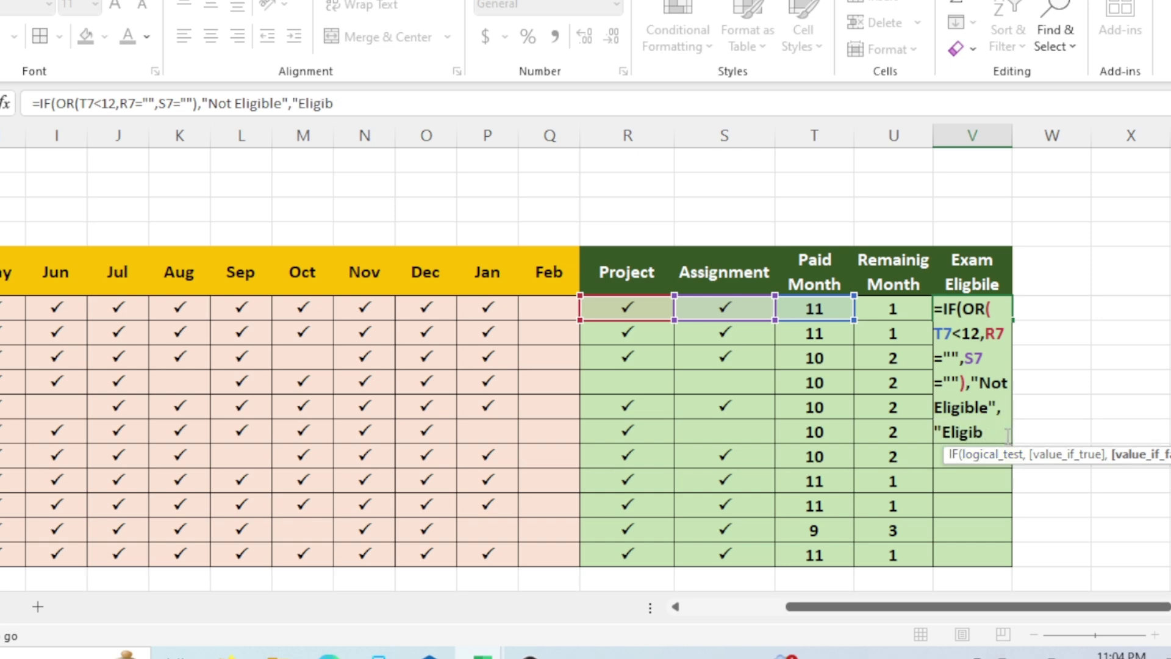
pyautogui.write(';le')
pyautogui.write(')')
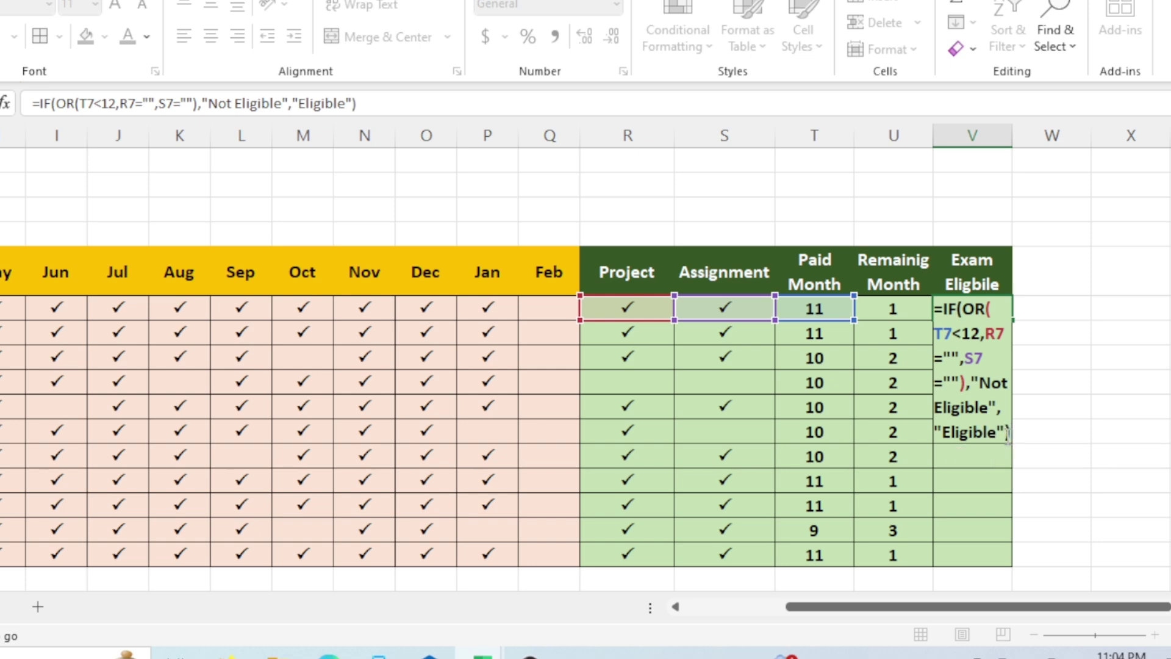
pyautogui.press('Return')
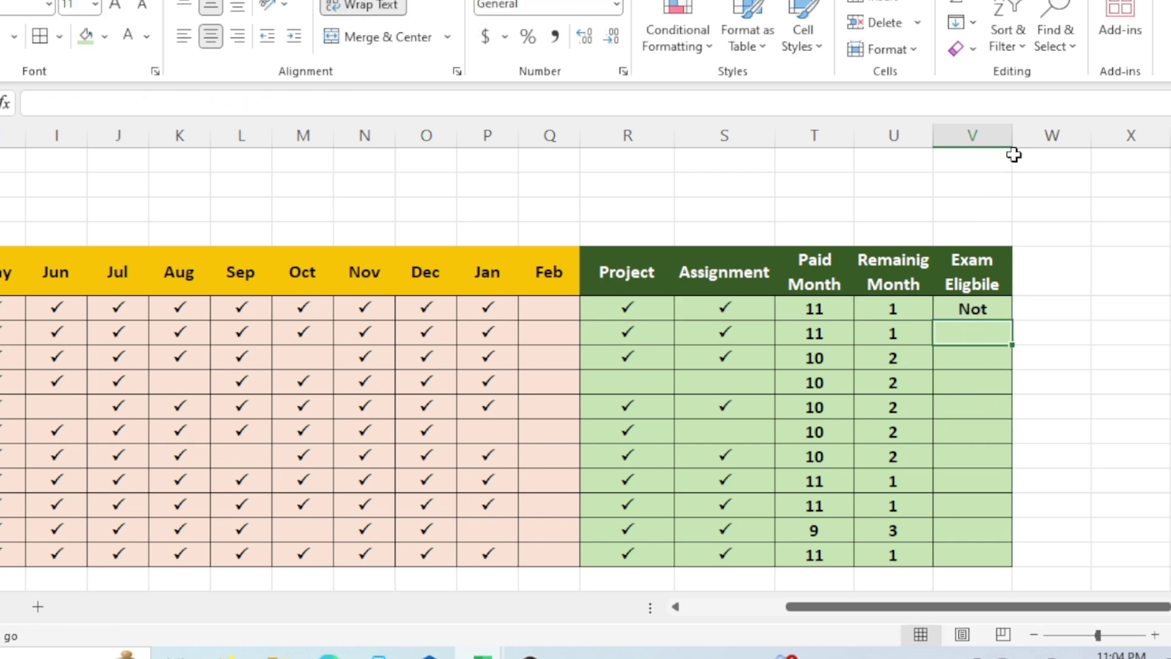
pyautogui.doubleClick(1013, 136)
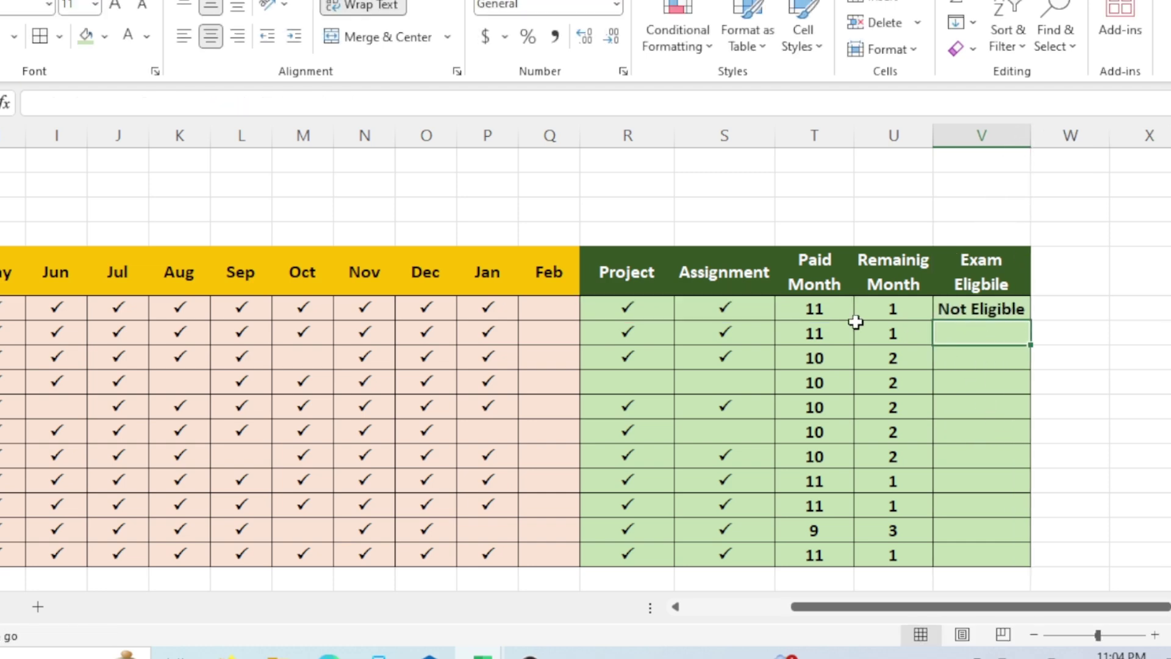
pyautogui.click(845, 302)
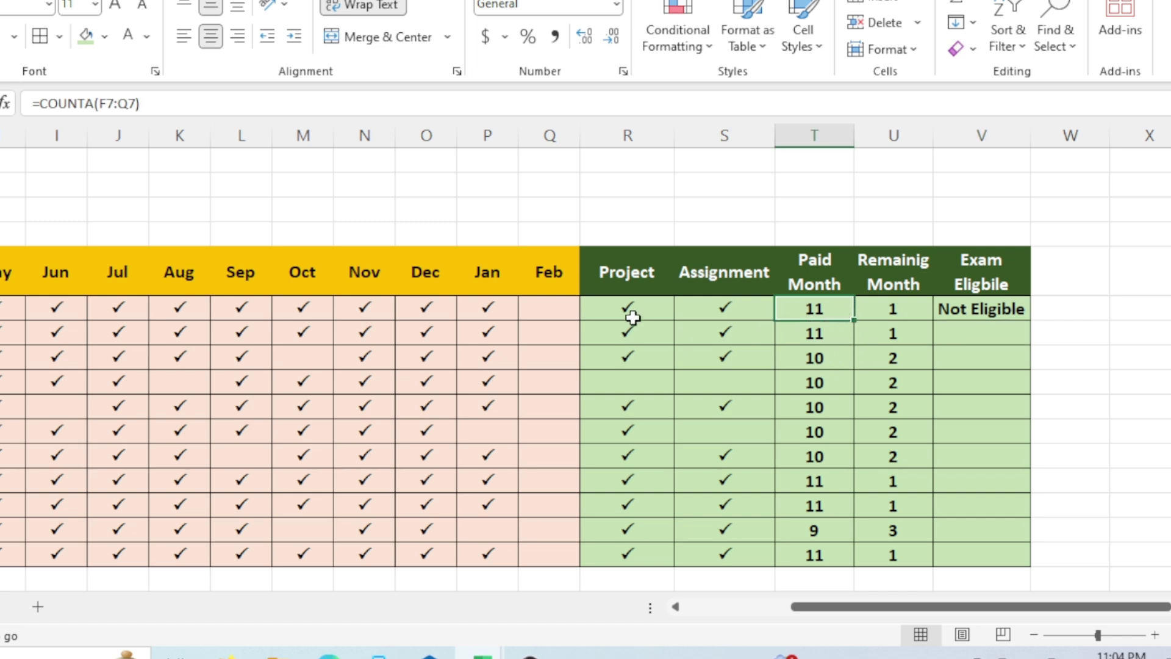
# Tick row 7's Feb cell and fill the eligibility formula down to V17.
pyautogui.click(559, 308)
pyautogui.write('P')
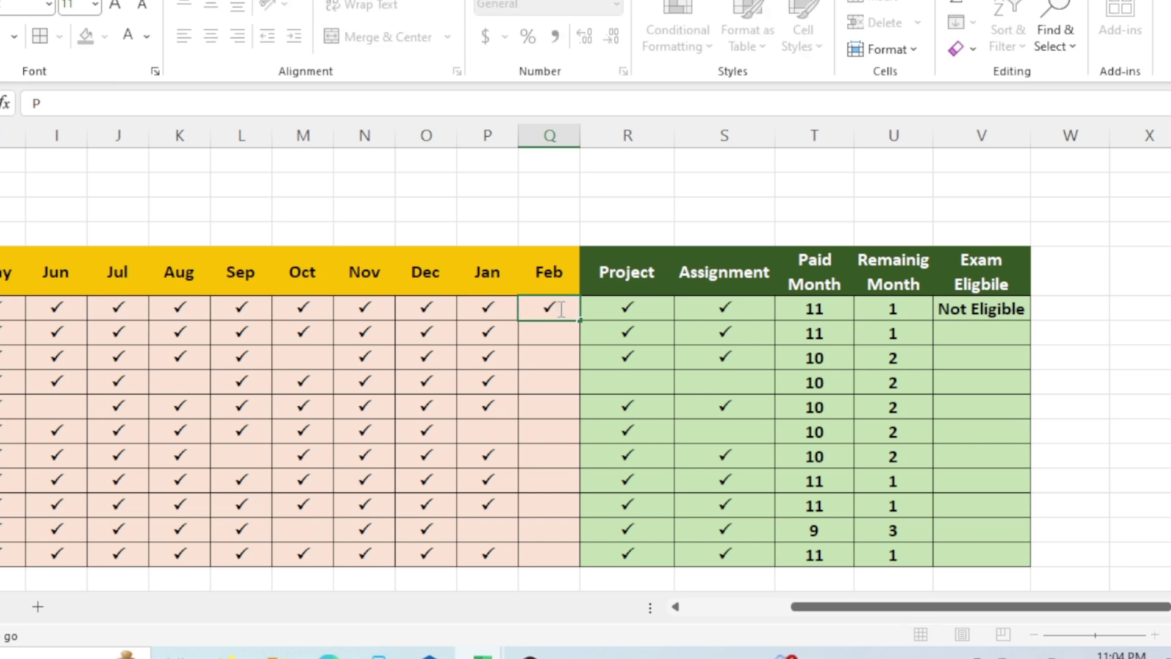
pyautogui.press('Return')
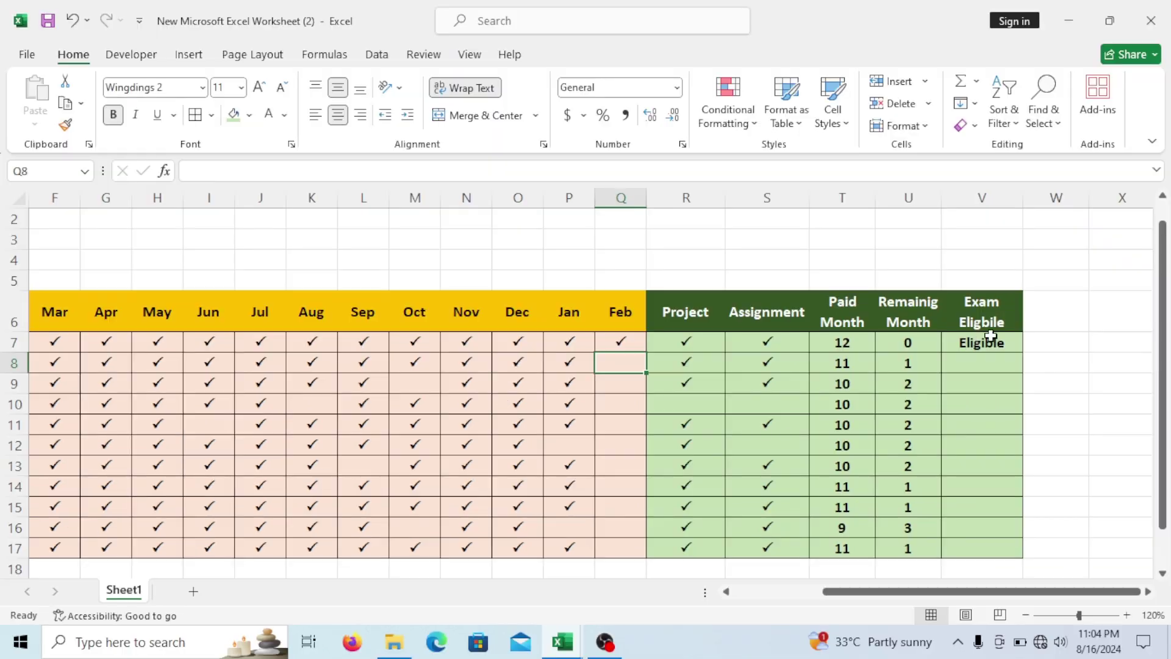
pyautogui.click(1147, 307)
pyautogui.moveTo(1024, 352); pyautogui.dragTo(1023, 552)
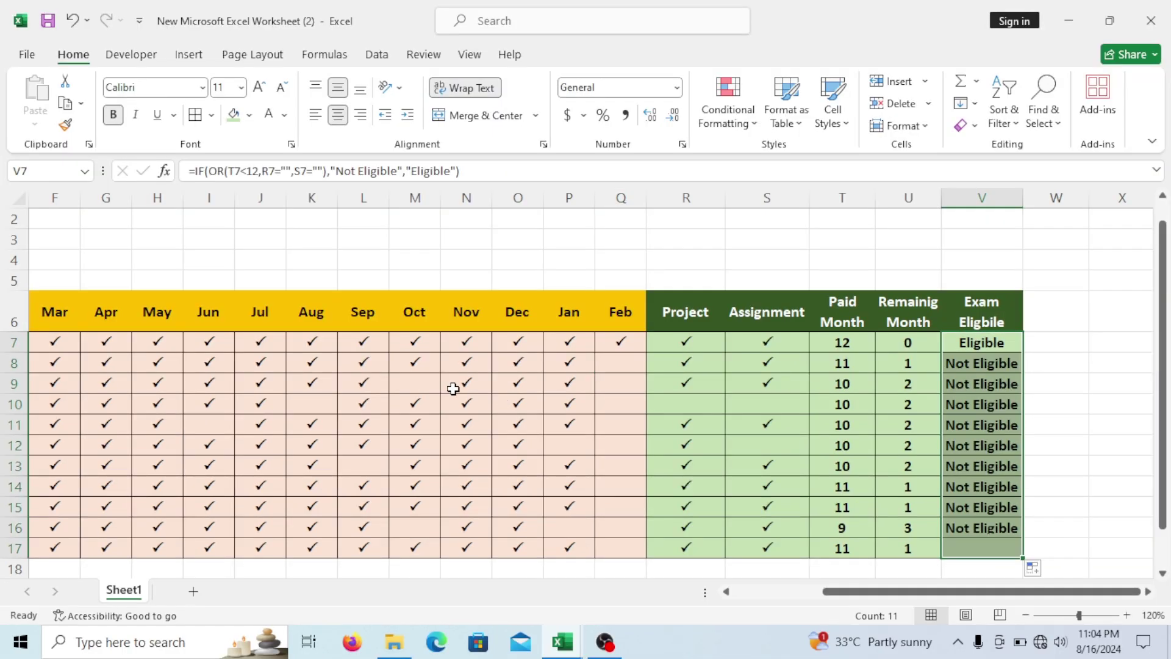
# Add ticks to row 8's Feb and row 12's Jan, Feb and Assignment cells.
pyautogui.click(820, 430)
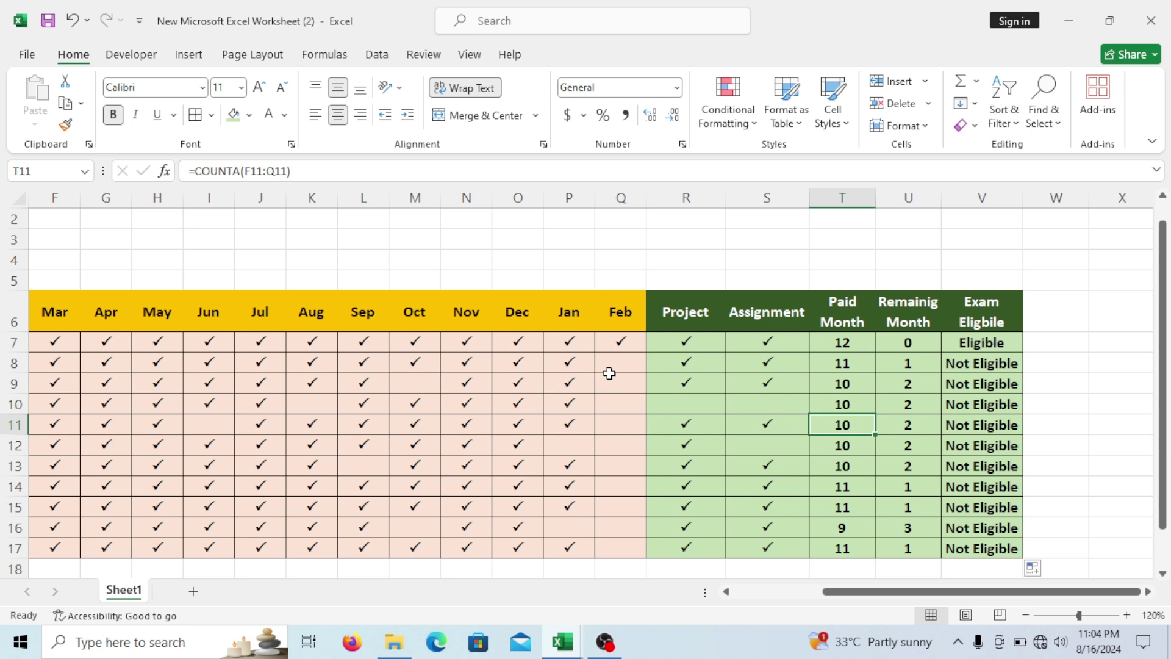
pyautogui.click(613, 364)
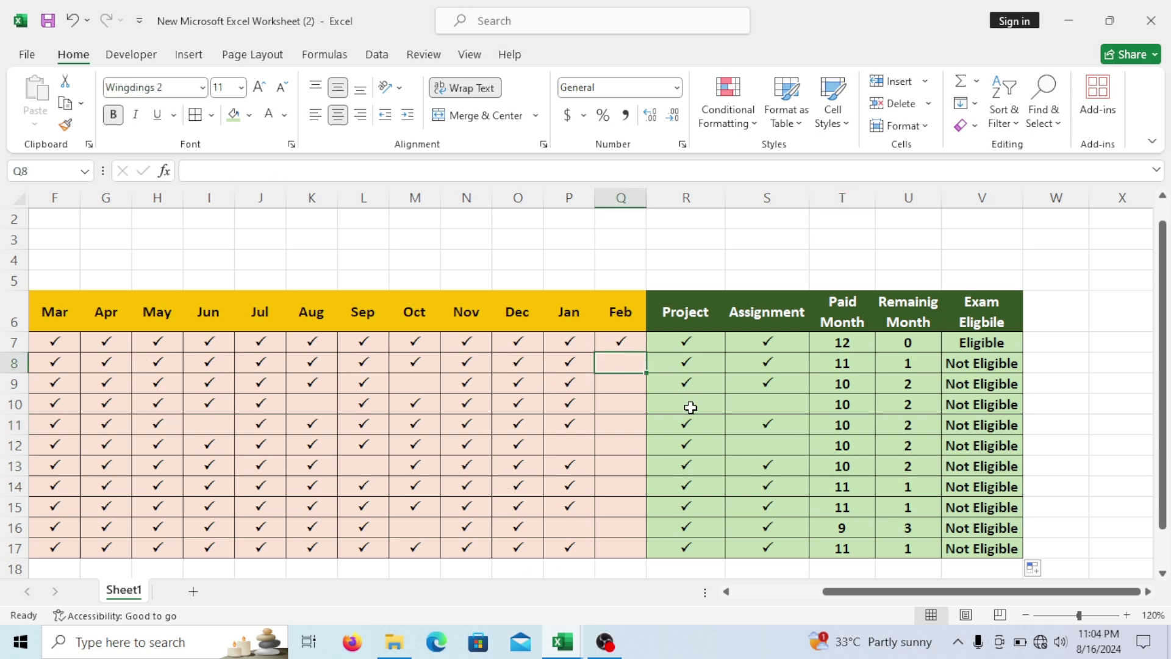
pyautogui.write('P')
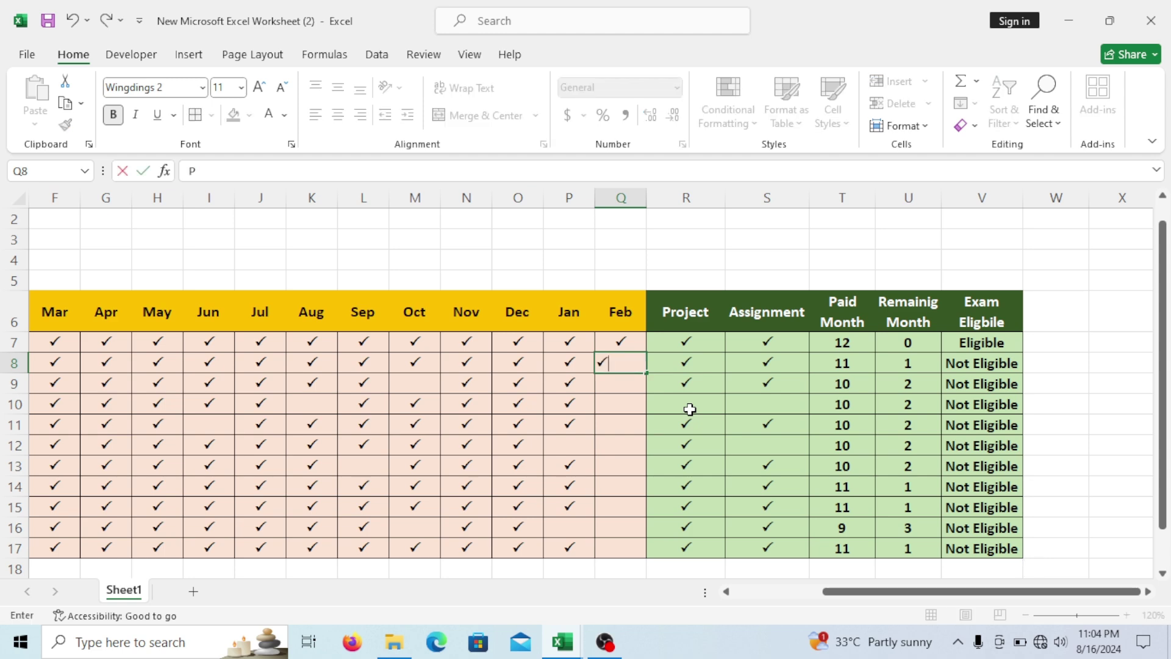
pyautogui.press('Tab')
pyautogui.press('Tab')
pyautogui.press('Tab')
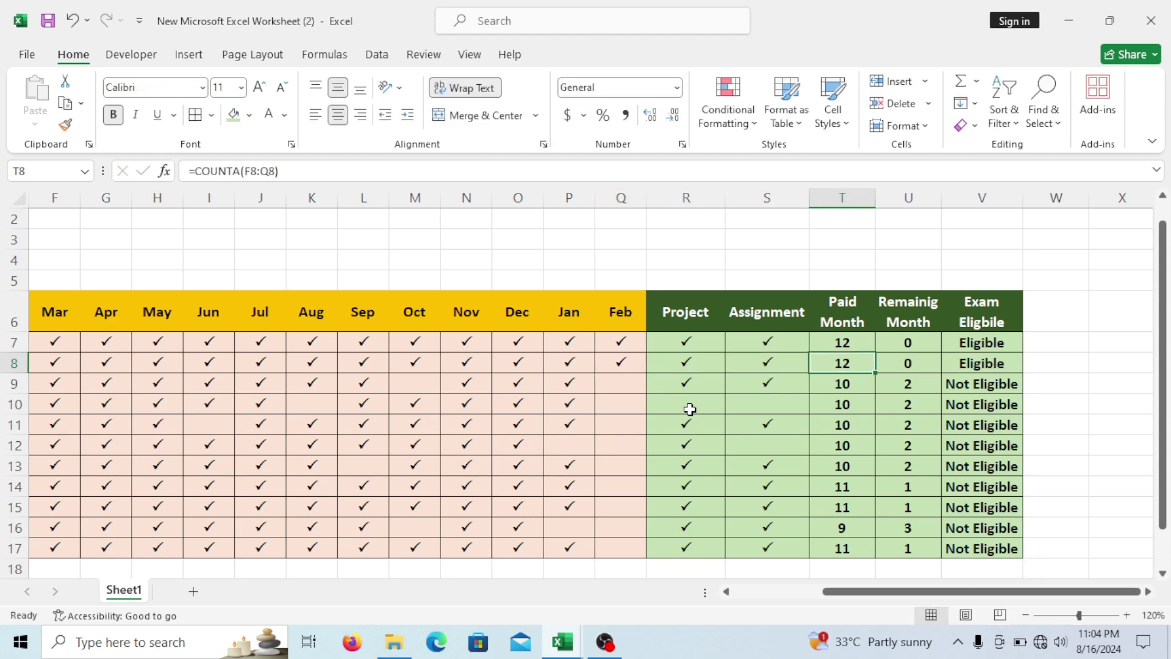
pyautogui.press('Tab')
pyautogui.press('Tab')
pyautogui.press('Down')
pyautogui.press('Left')
pyautogui.press('Left')
pyautogui.press('Left')
pyautogui.press('Left')
pyautogui.press('Left')
pyautogui.press('Down')
pyautogui.press('Down')
pyautogui.press('Down')
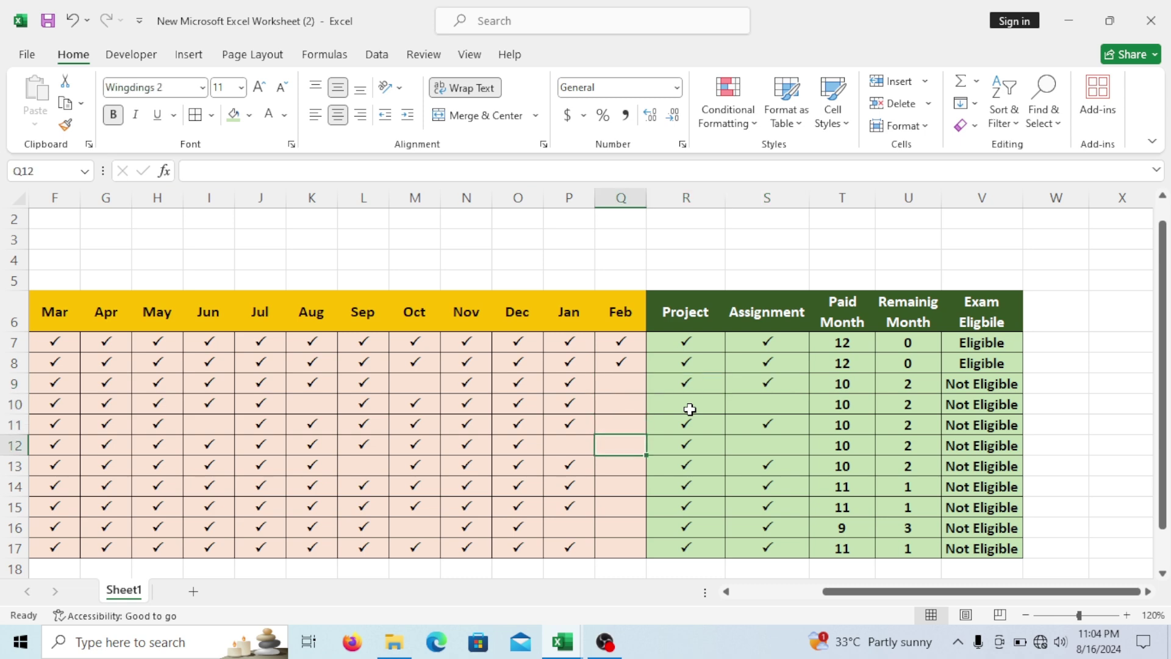
pyautogui.press('Left')
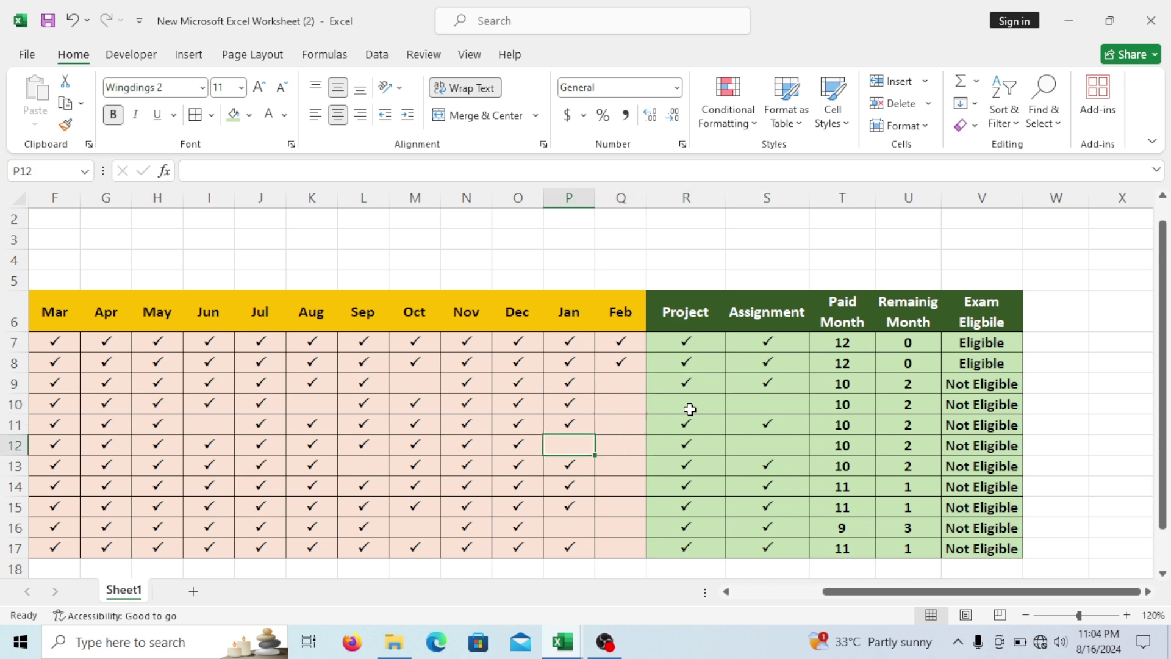
pyautogui.write('P')
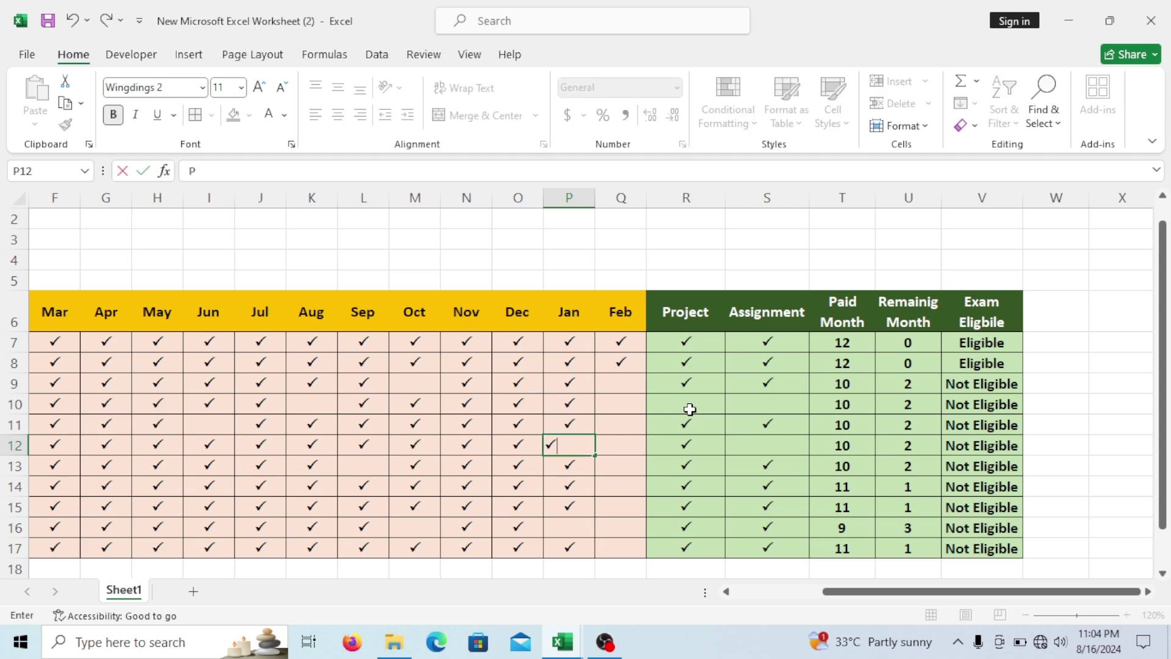
pyautogui.press('Tab')
pyautogui.write('P')
pyautogui.press('Tab')
pyautogui.press('Tab')
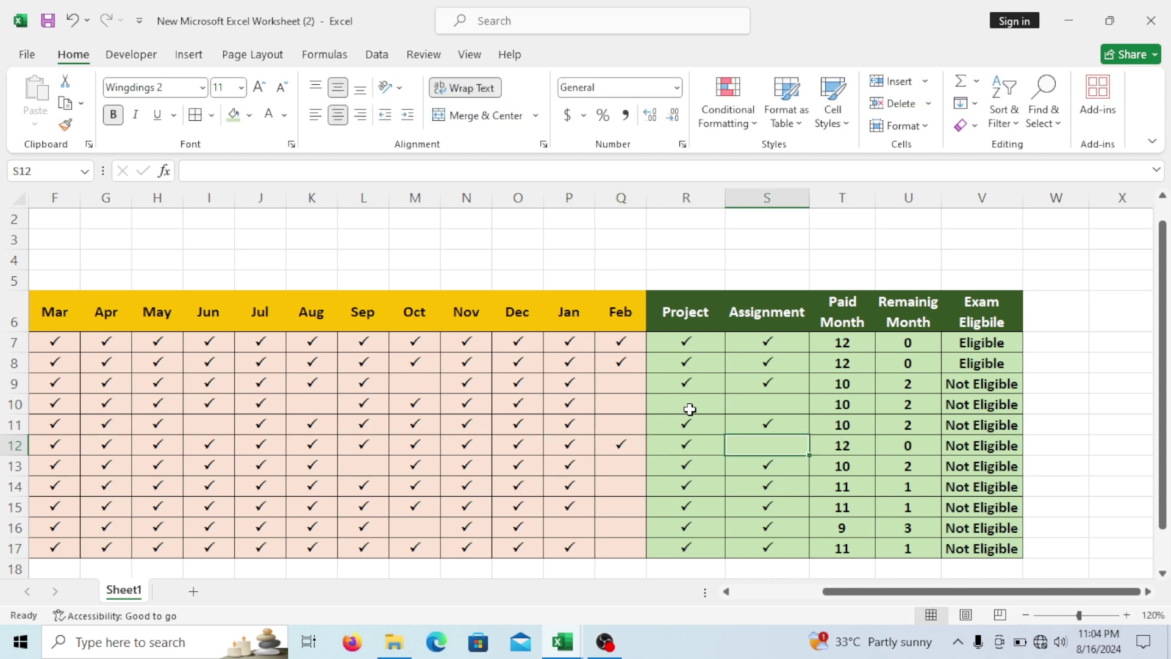
pyautogui.write('P')
pyautogui.press('Tab')
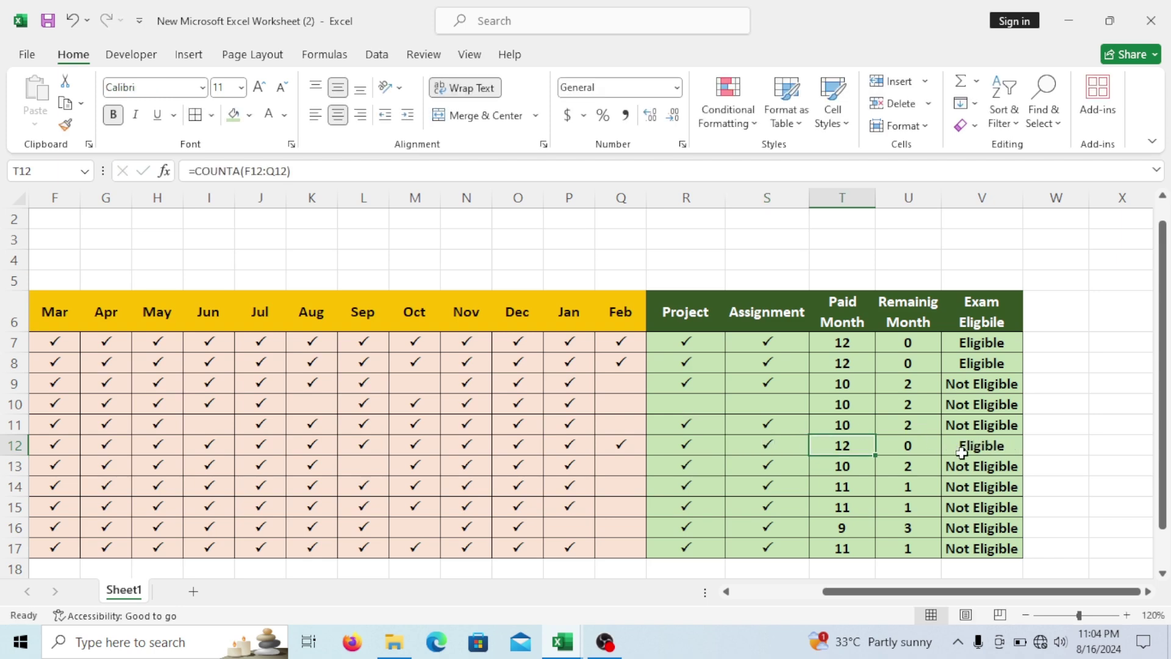
# Highlight month cells F7:Q17 equal to P with Green Fill with Dark Green Text.
pyautogui.moveTo(969, 598); pyautogui.dragTo(943, 597)
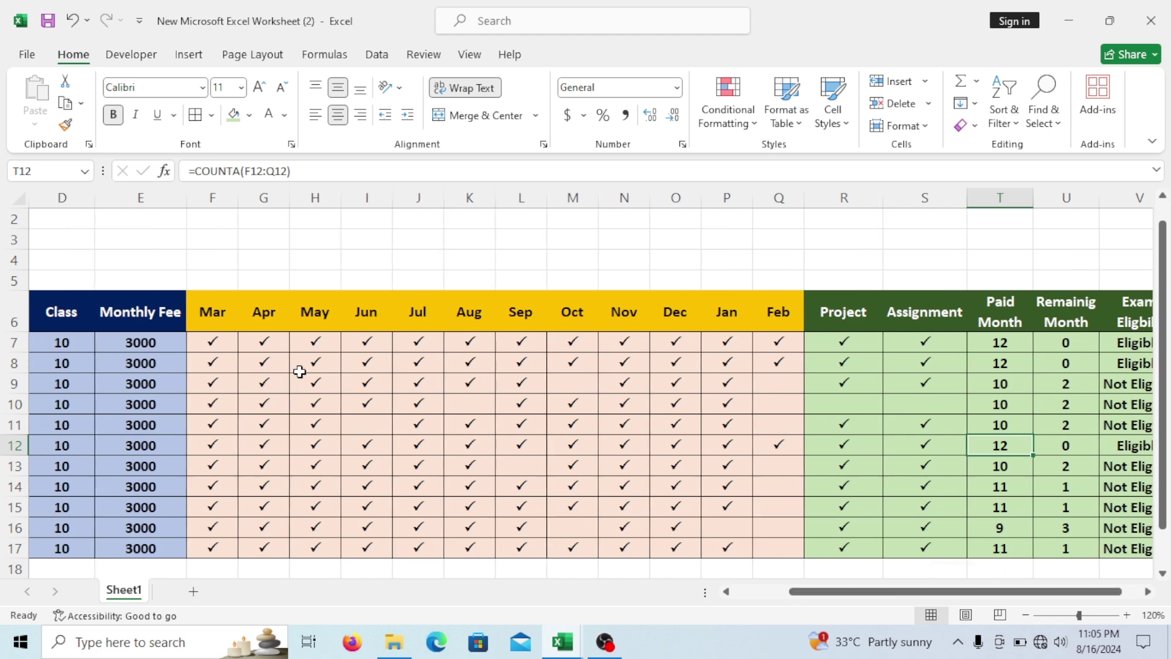
pyautogui.moveTo(218, 343); pyautogui.dragTo(772, 552)
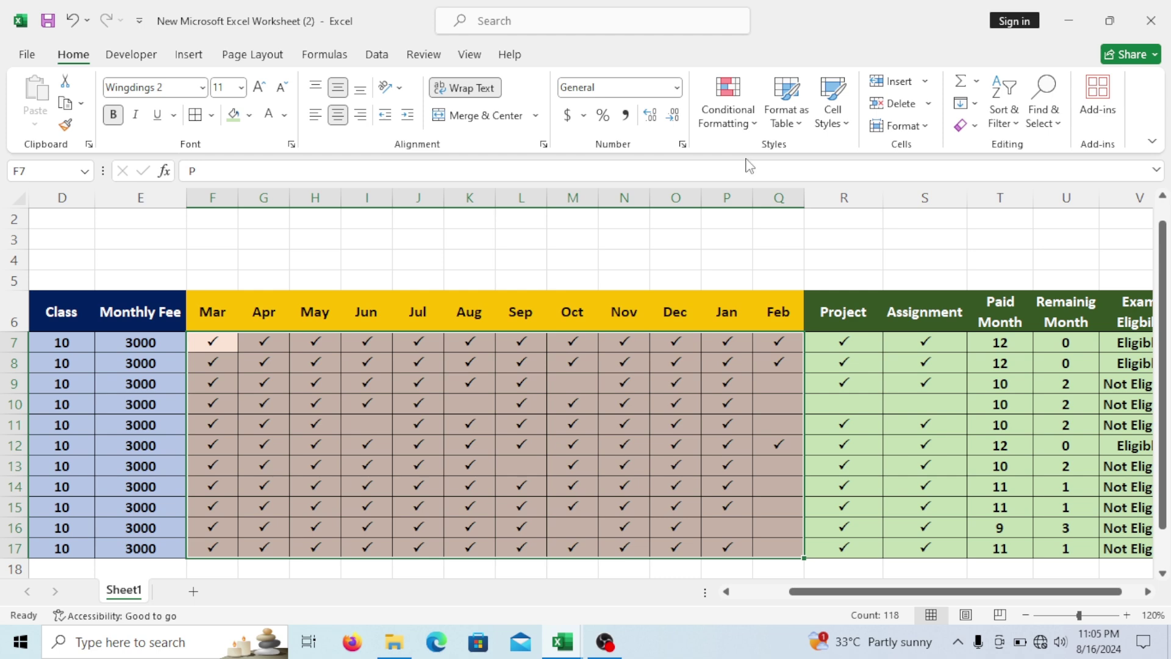
pyautogui.click(754, 125)
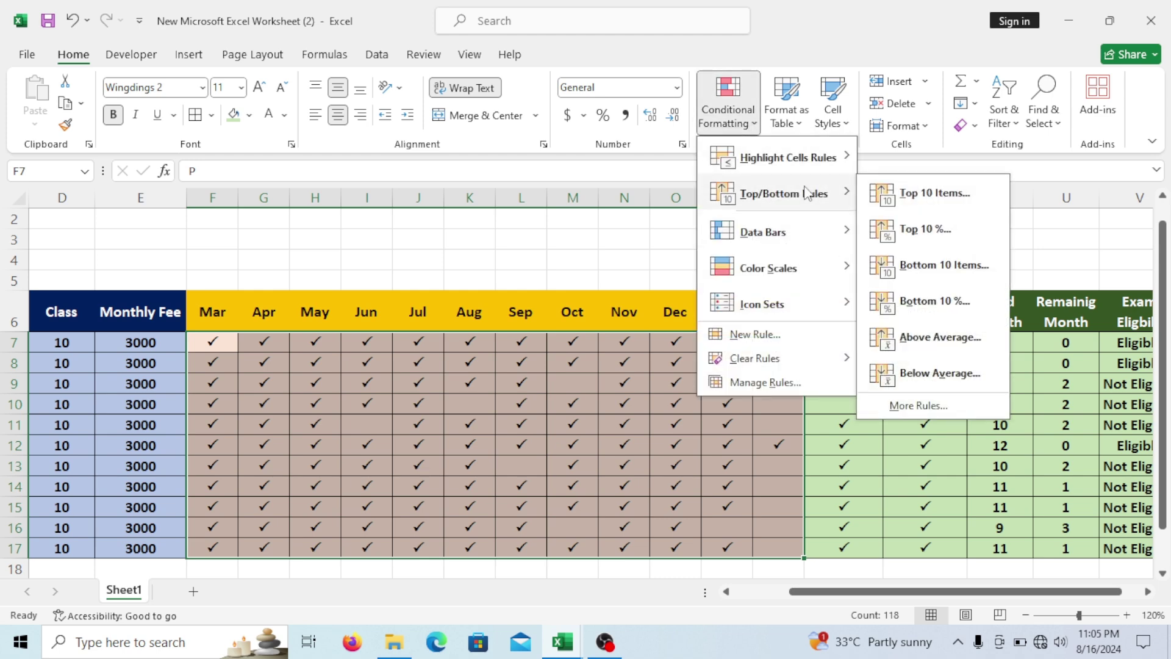
pyautogui.moveTo(815, 150)
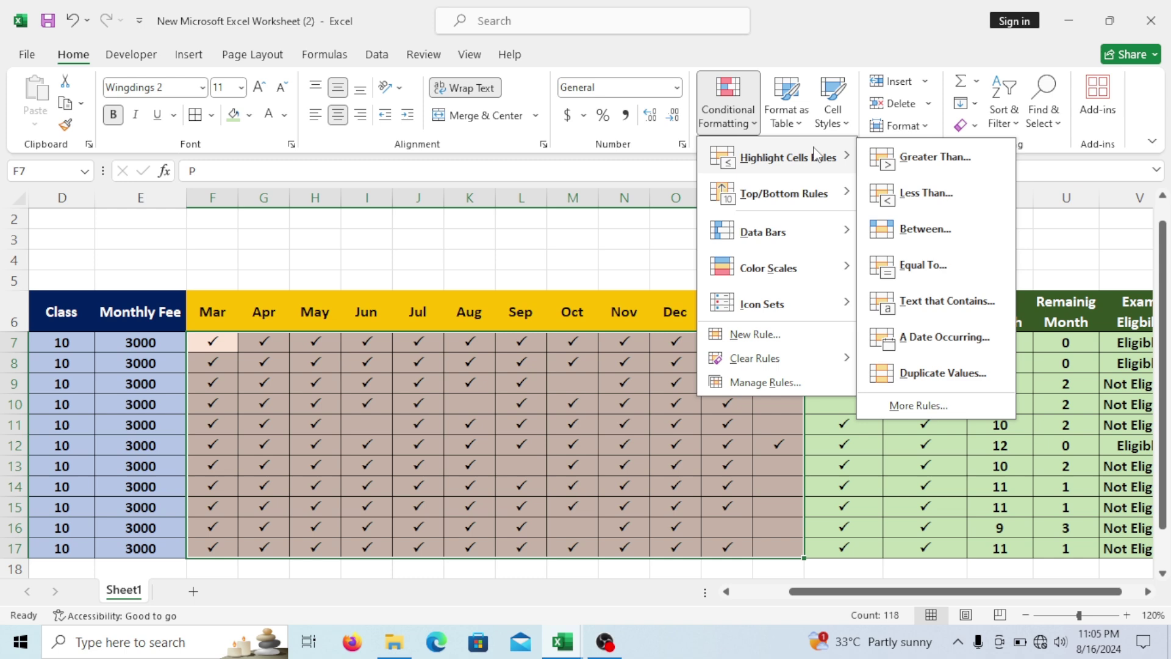
pyautogui.click(931, 267)
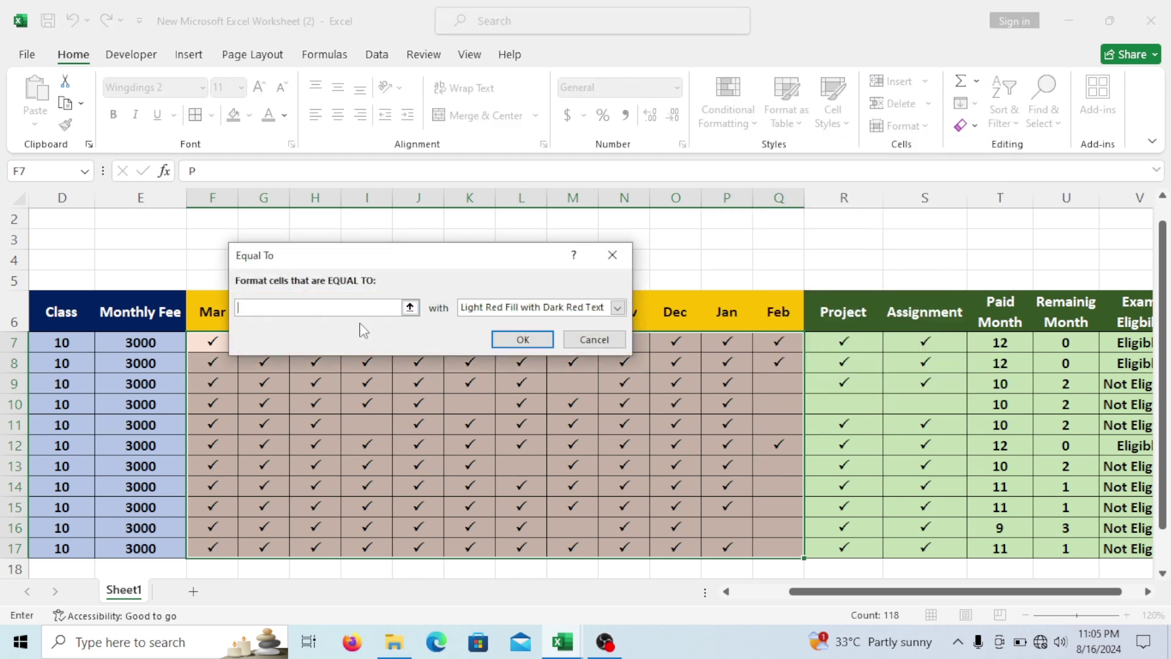
pyautogui.write('P')
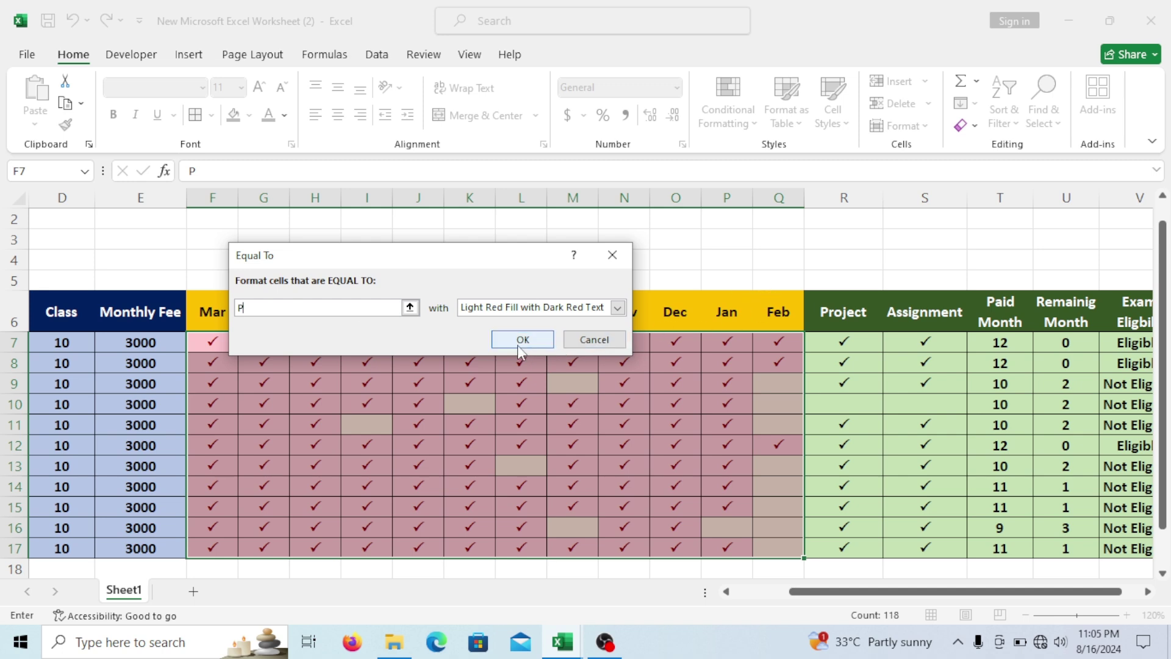
pyautogui.click(618, 308)
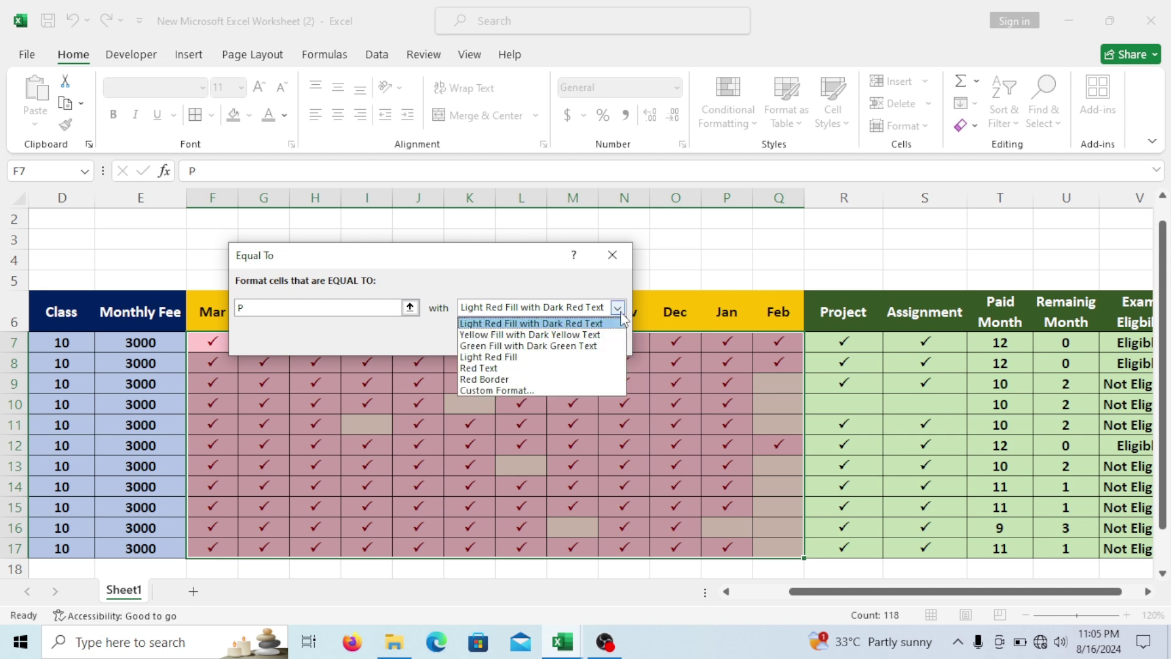
pyautogui.click(517, 345)
pyautogui.click(522, 339)
pyautogui.click(634, 427)
pyautogui.click(532, 421)
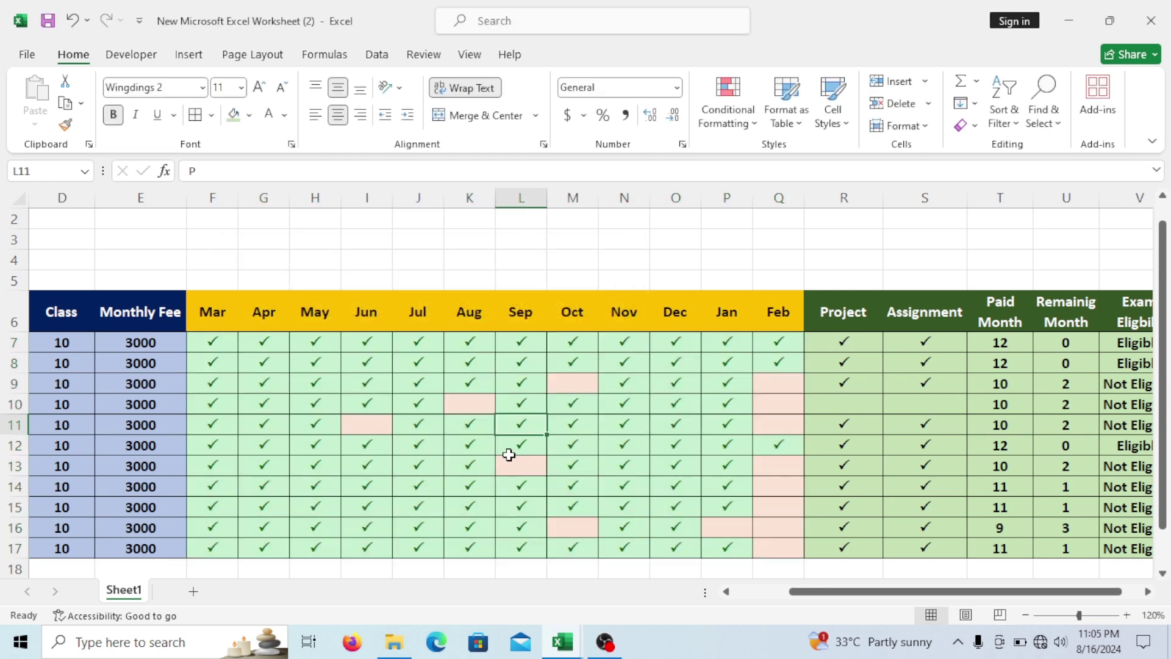
pyautogui.moveTo(845, 341); pyautogui.dragTo(926, 545)
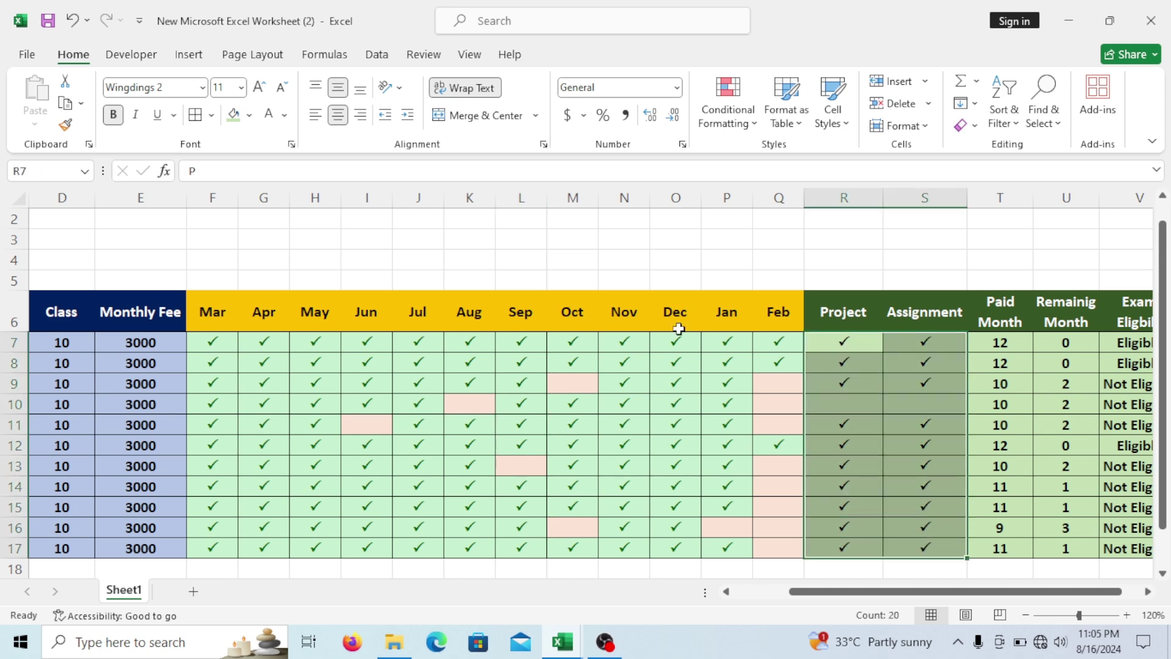
# Add an Equal To P rule with Yellow Fill with Dark Yellow Text to the Project and Assignment cells.
pyautogui.click(728, 120)
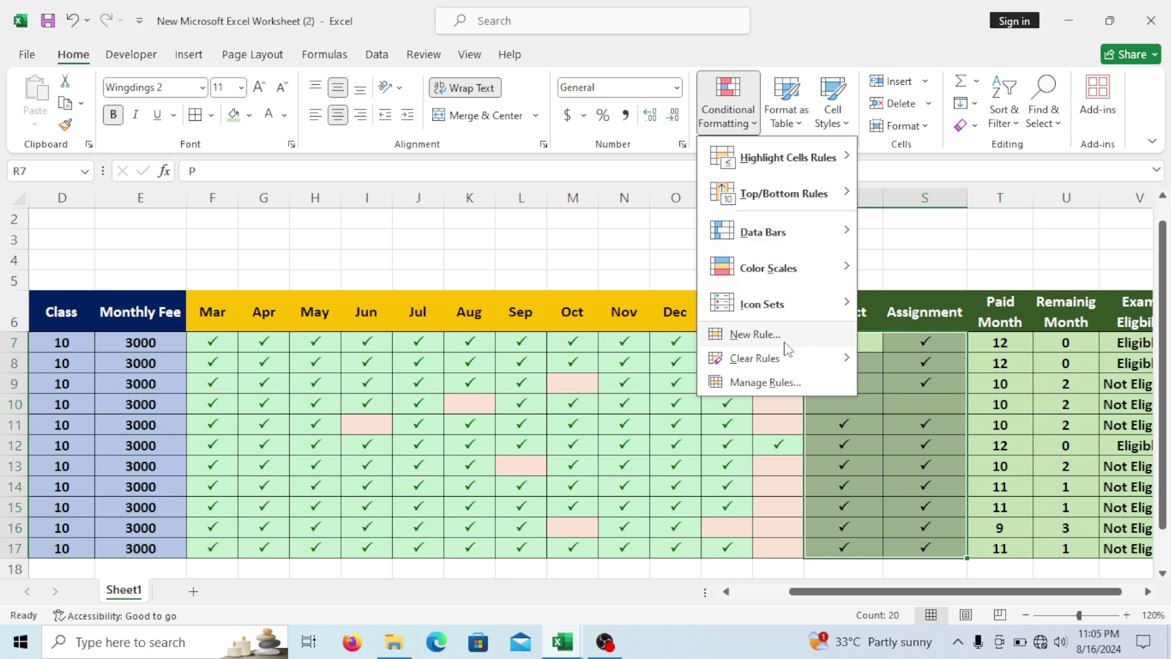
pyautogui.moveTo(812, 160)
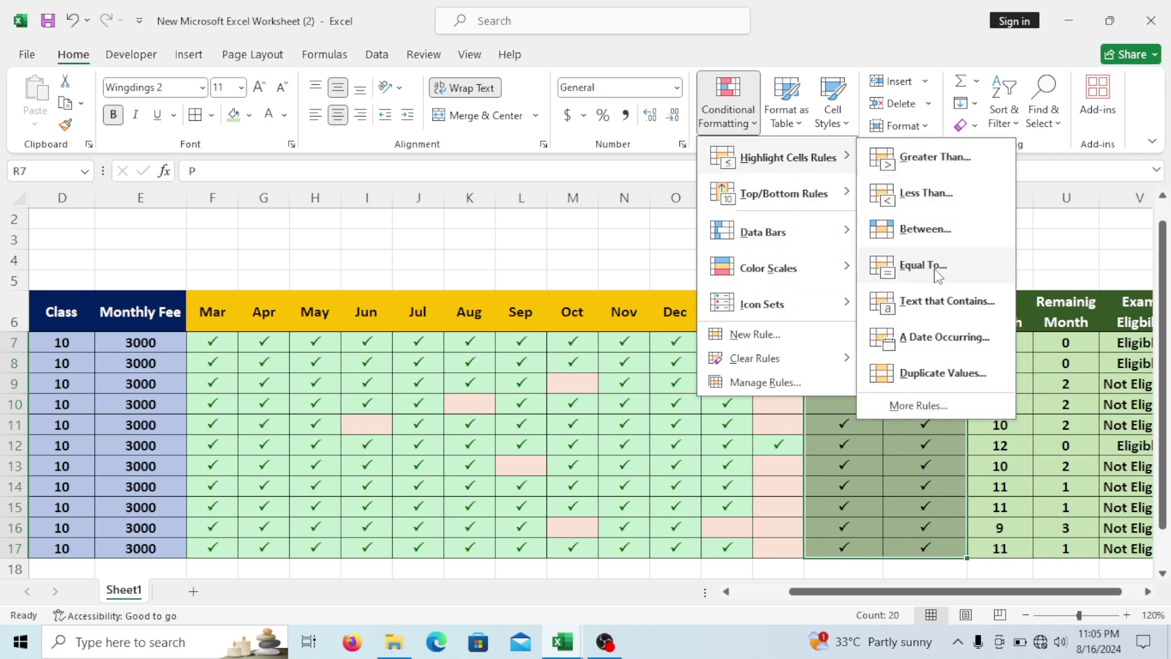
pyautogui.click(909, 265)
pyautogui.write('P')
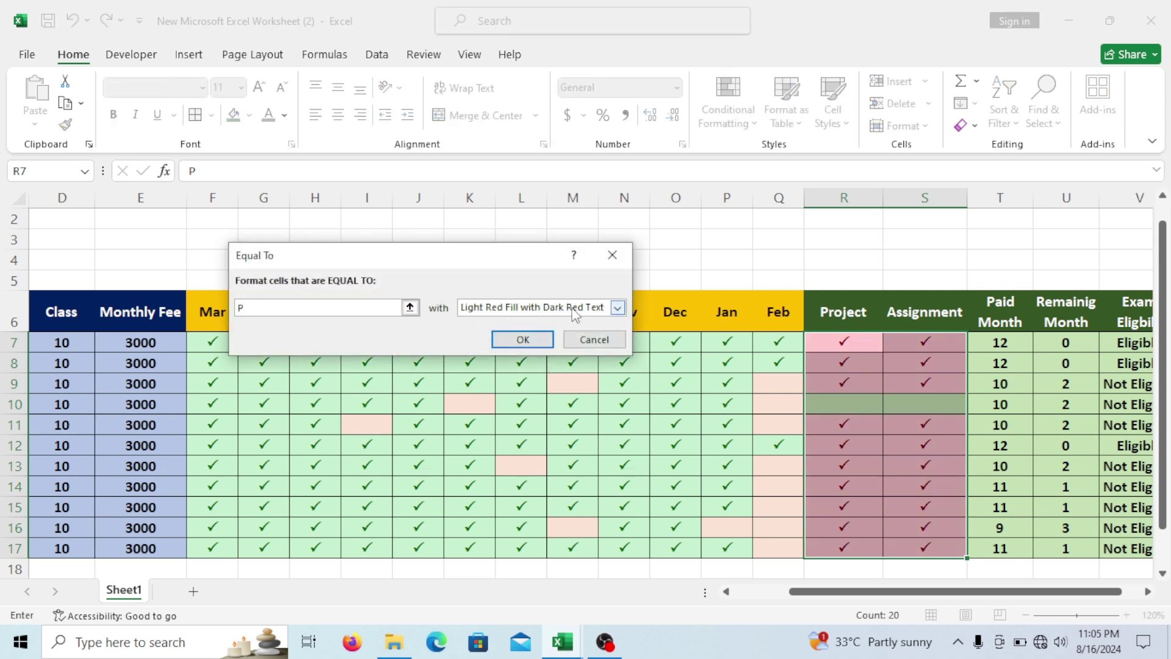
pyautogui.click(621, 310)
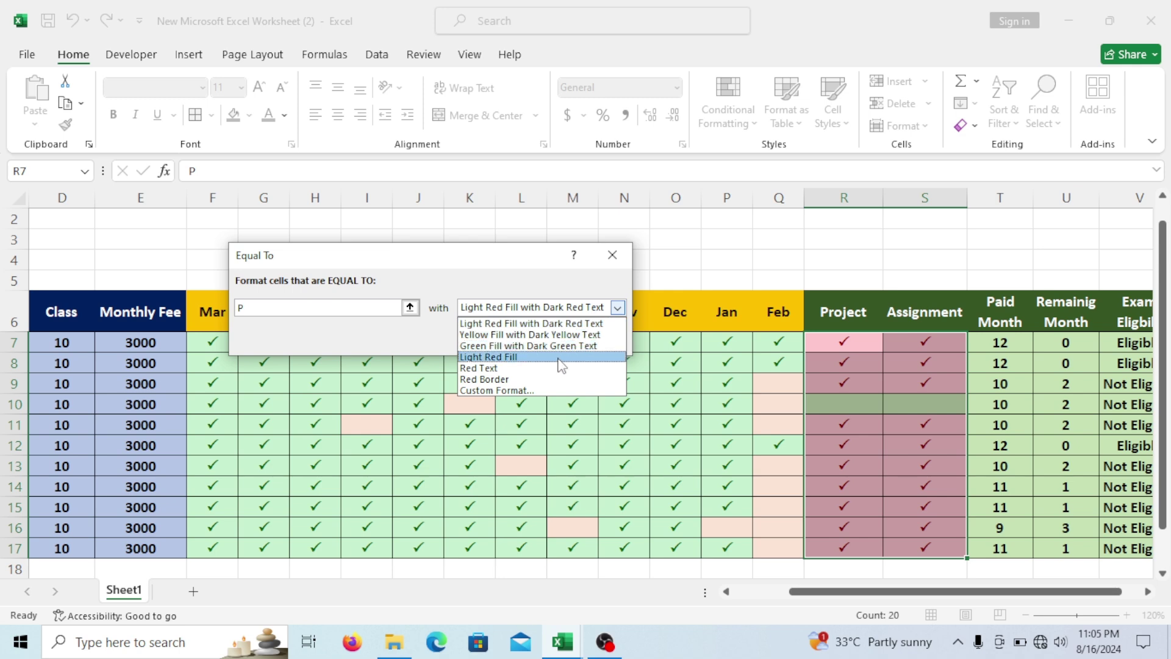
pyautogui.click(553, 335)
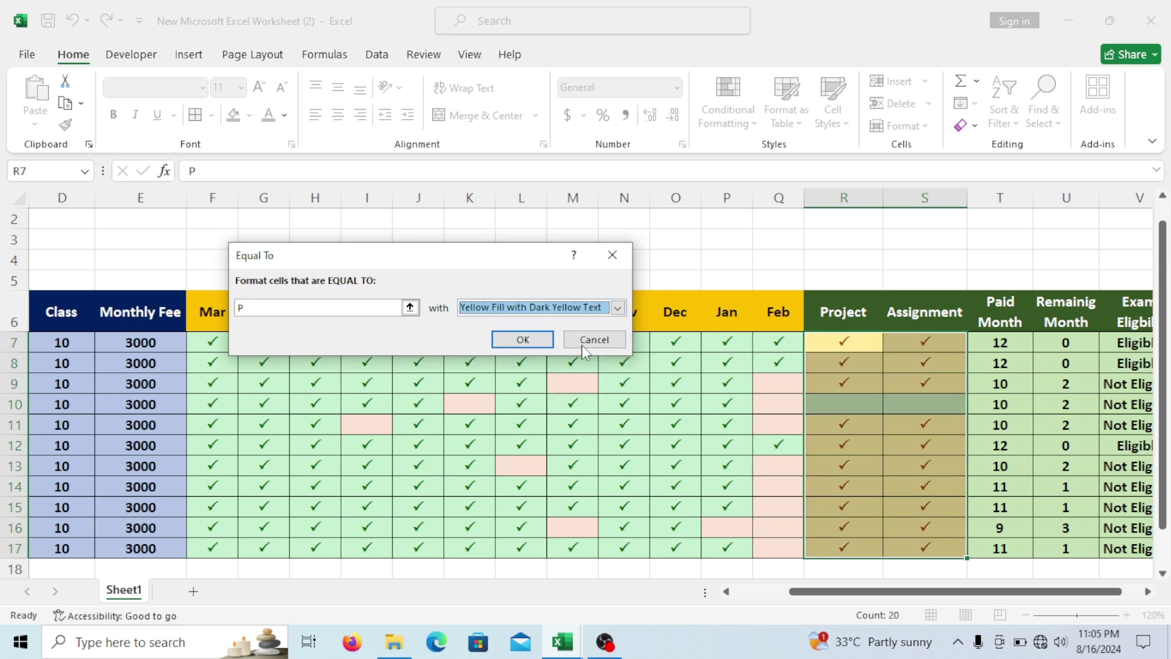
pyautogui.click(523, 354)
pyautogui.click(821, 463)
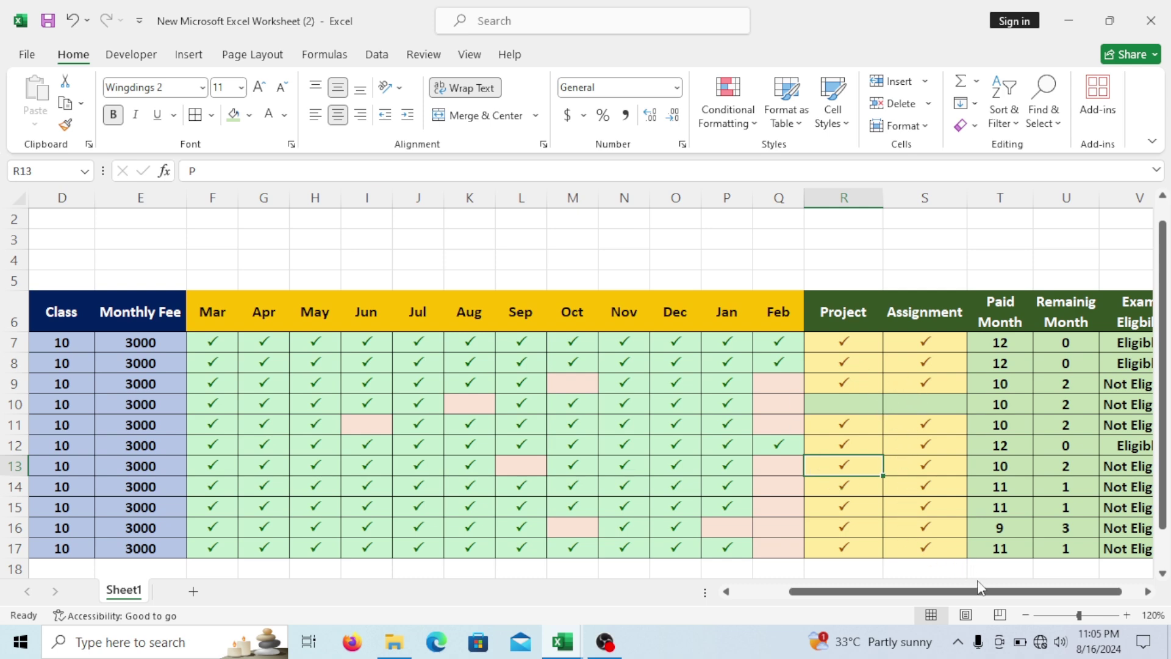
# Highlight Exam Eligible cells V7:V17 equal to 'Eligible' with green fill and dark green text.
pyautogui.click(1026, 615)
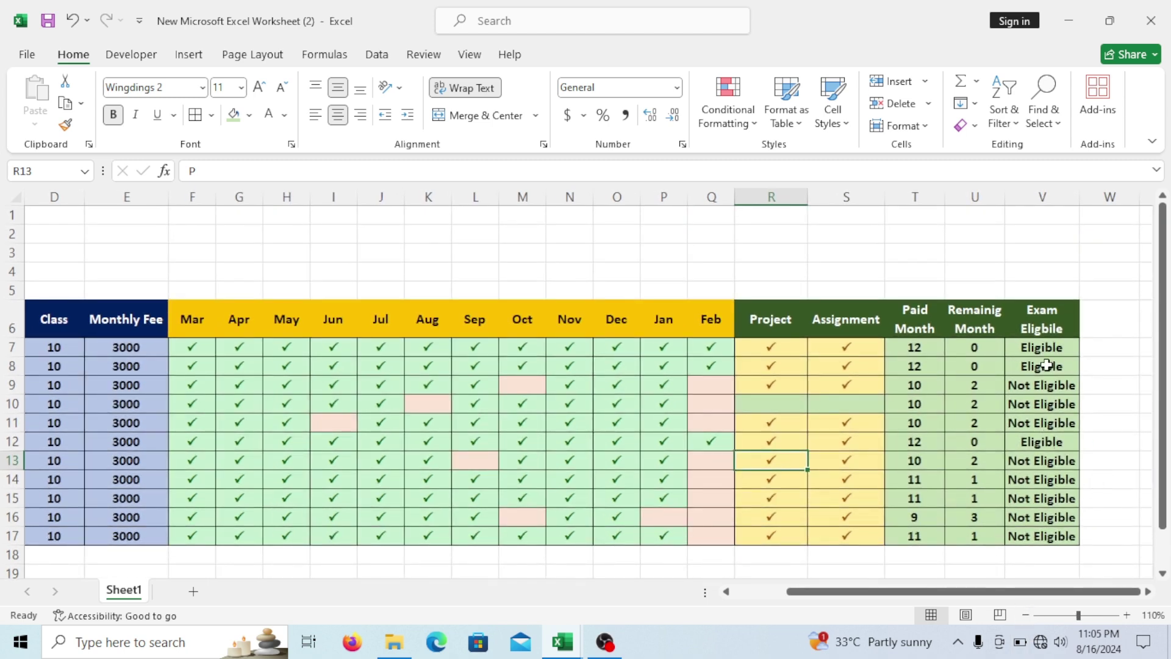
pyautogui.moveTo(1035, 344); pyautogui.dragTo(1042, 549)
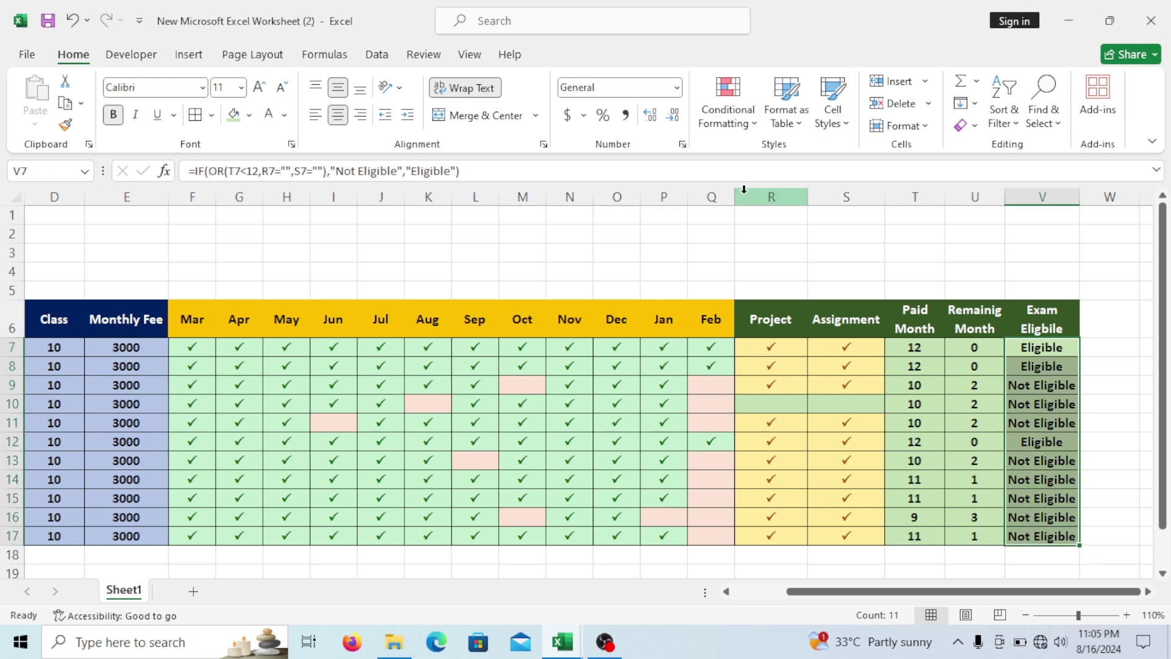
pyautogui.click(735, 119)
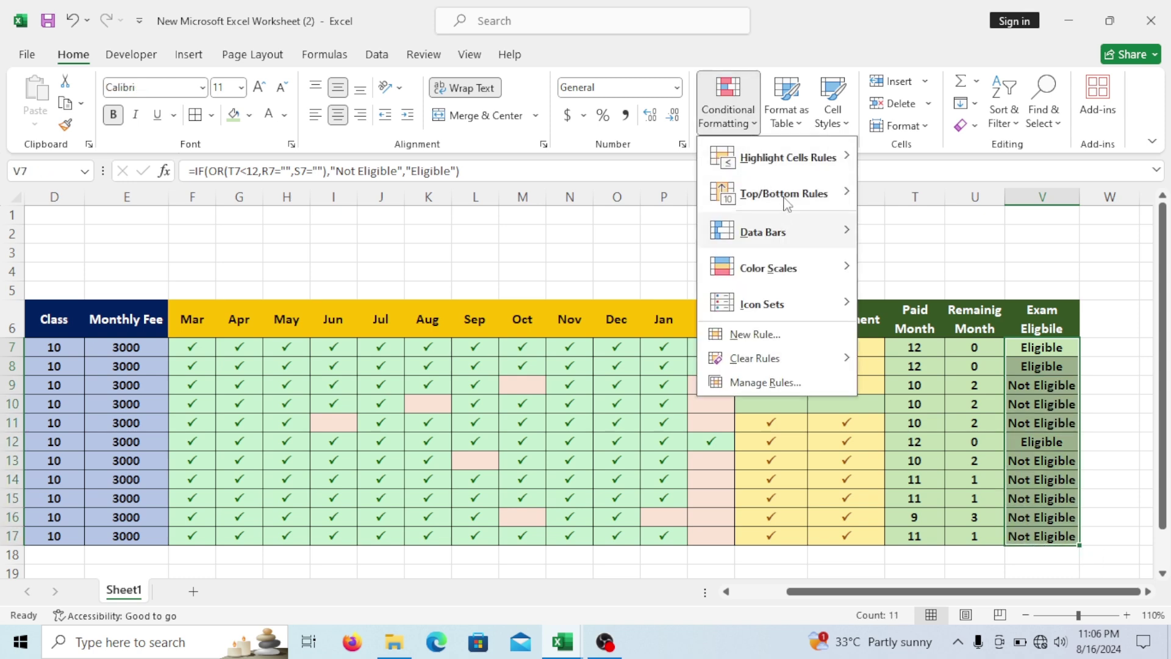
pyautogui.moveTo(790, 162)
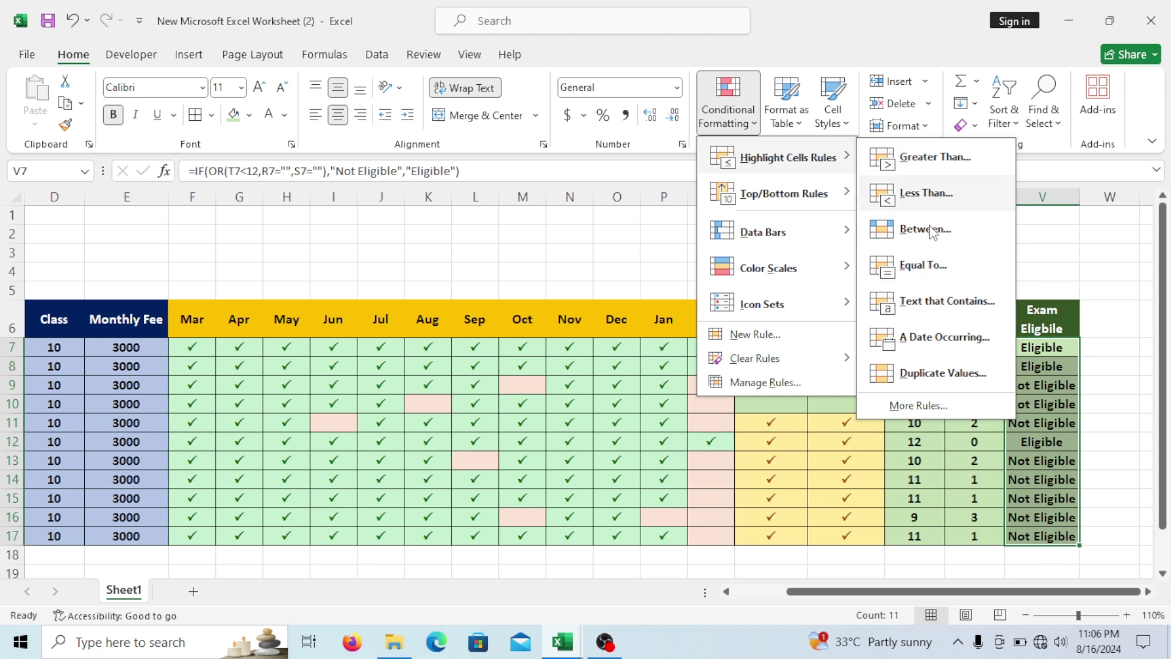
pyautogui.click(932, 264)
pyautogui.moveTo(488, 255); pyautogui.dragTo(537, 239)
pyautogui.write('Eligible')
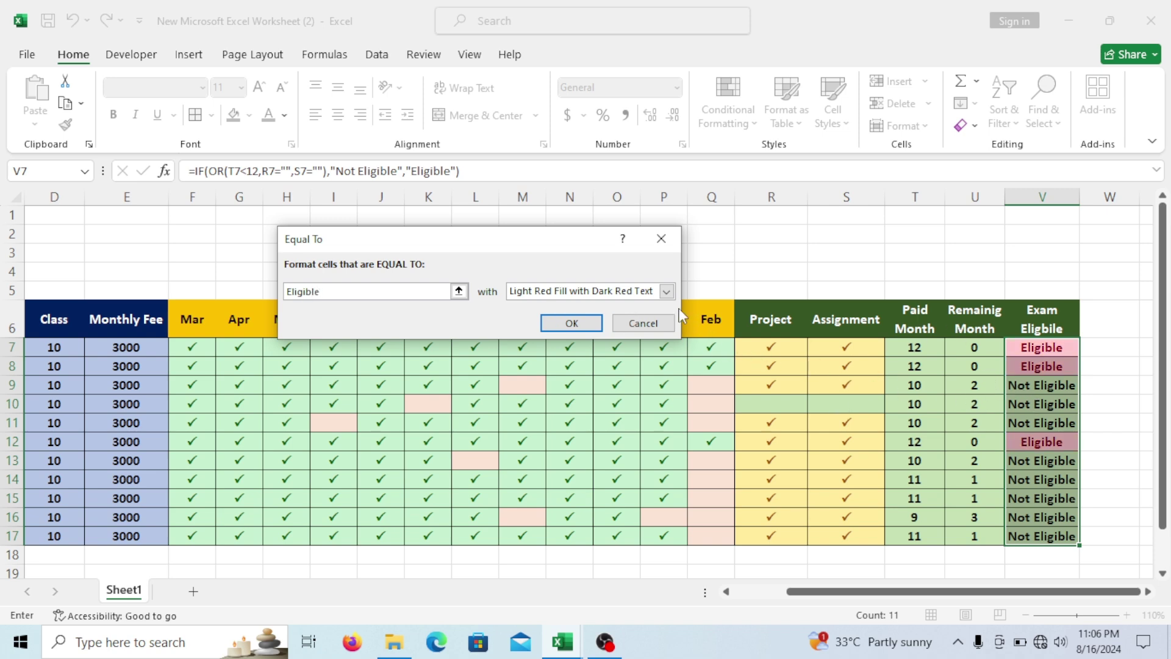
pyautogui.click(666, 291)
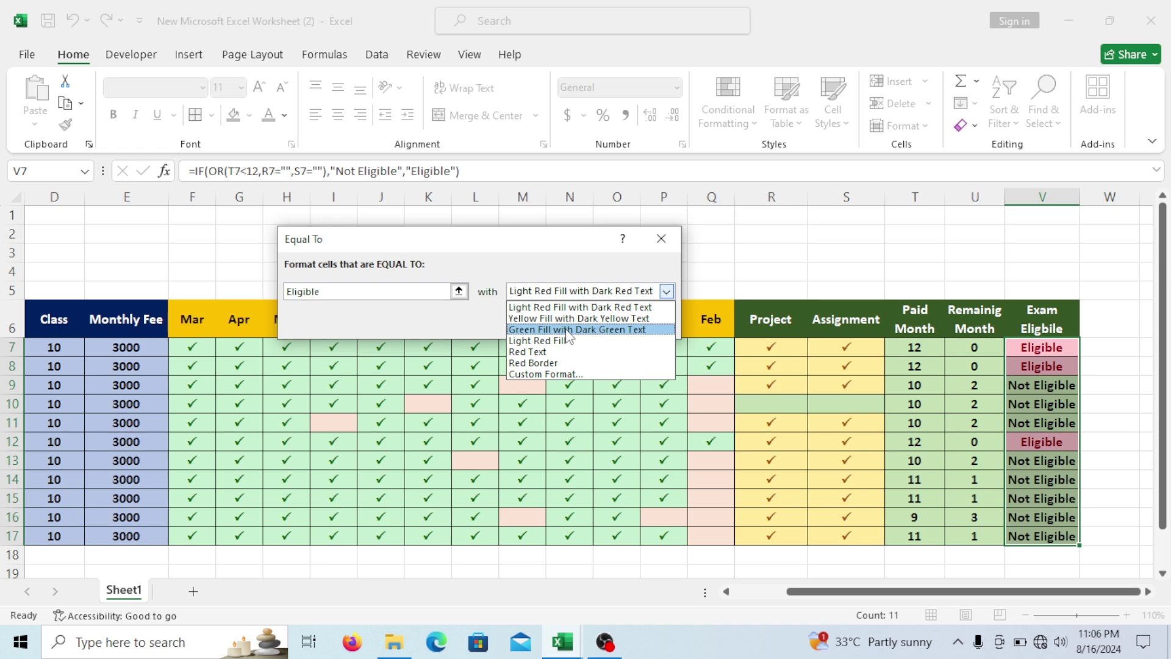
pyautogui.click(569, 330)
pyautogui.click(591, 324)
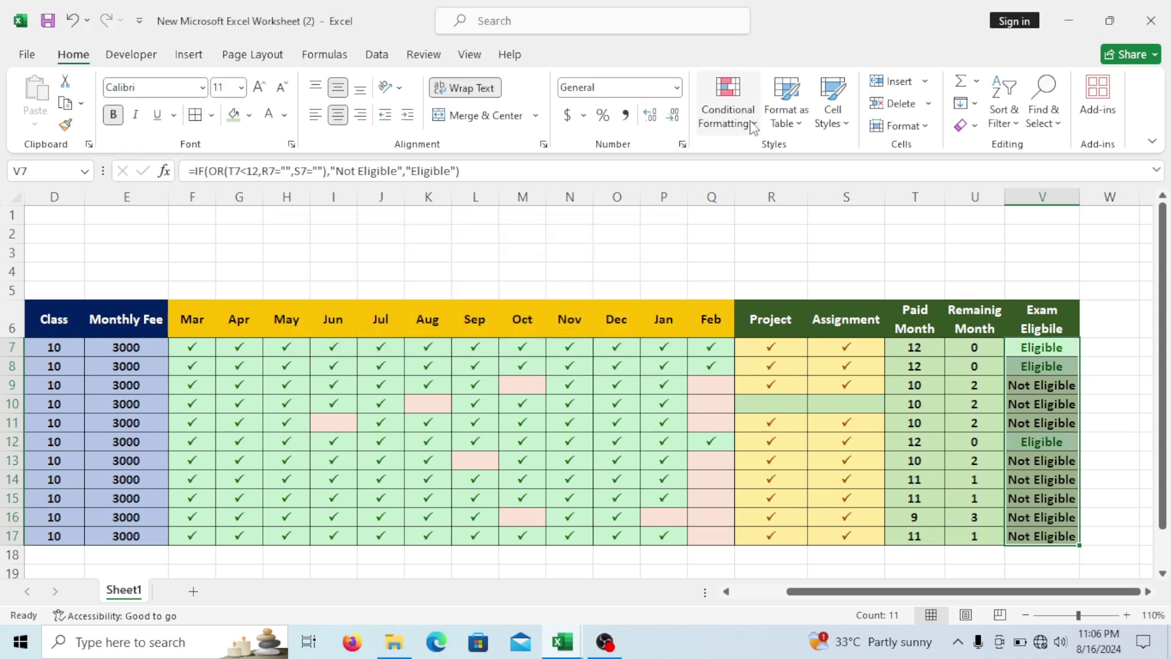
# Add an Equal To 'Not Eligible' rule with light red fill and dark red text.
pyautogui.click(748, 125)
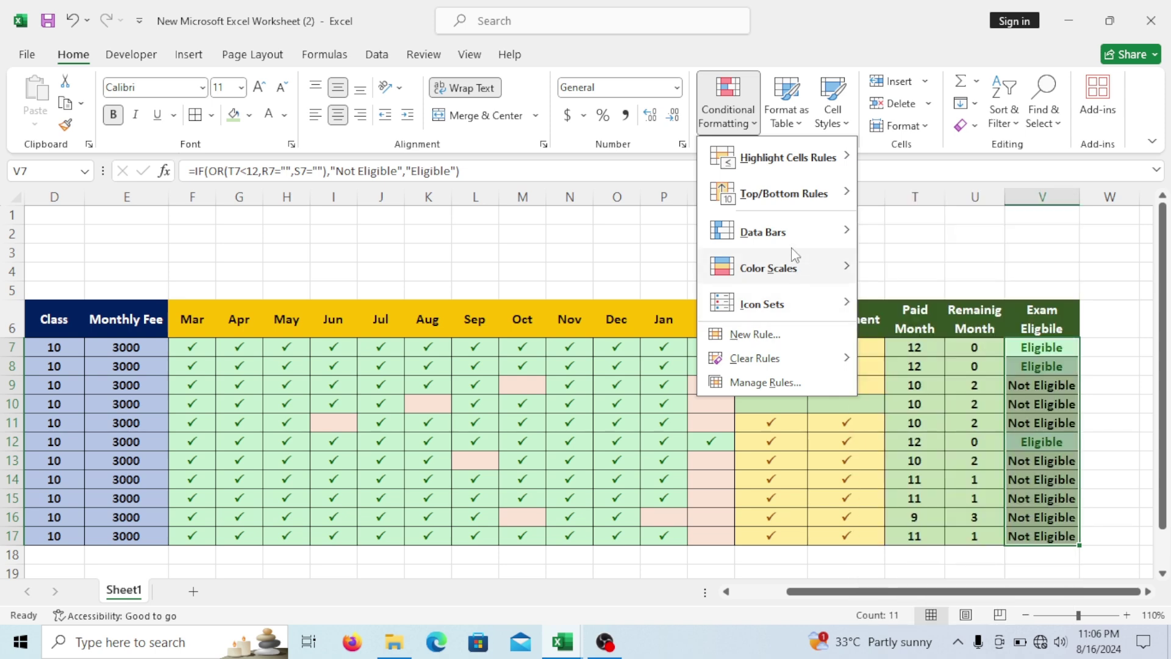
pyautogui.moveTo(793, 158)
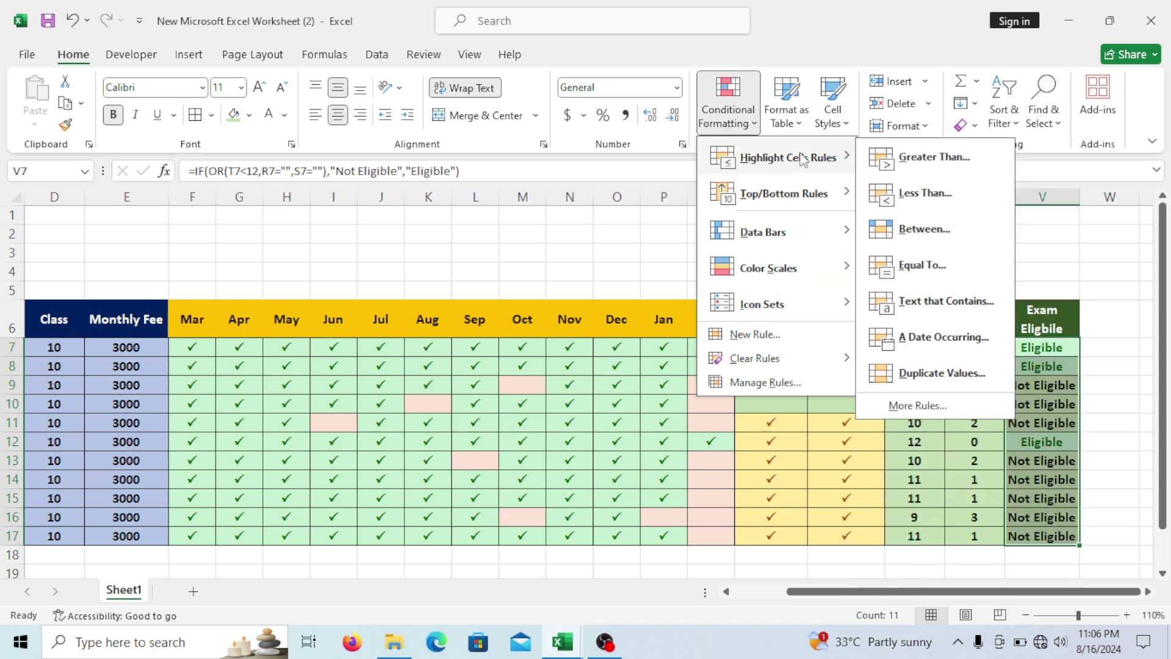
pyautogui.click(895, 263)
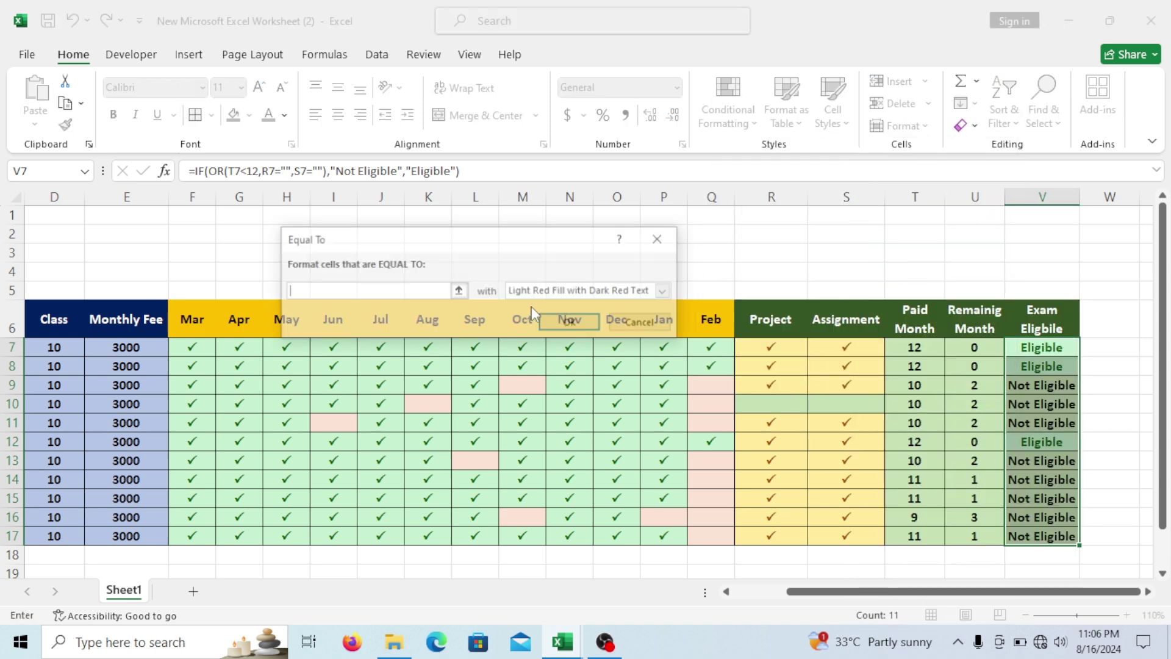
pyautogui.write('Not Eligibl')
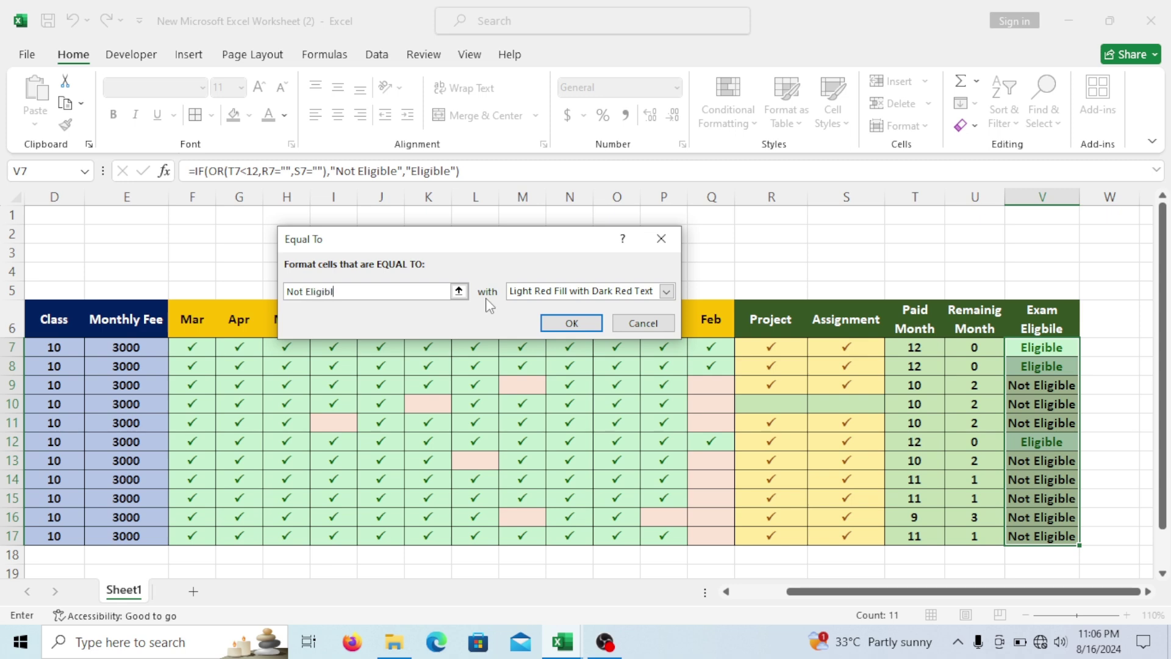
pyautogui.write('e')
pyautogui.click(580, 326)
pyautogui.click(657, 421)
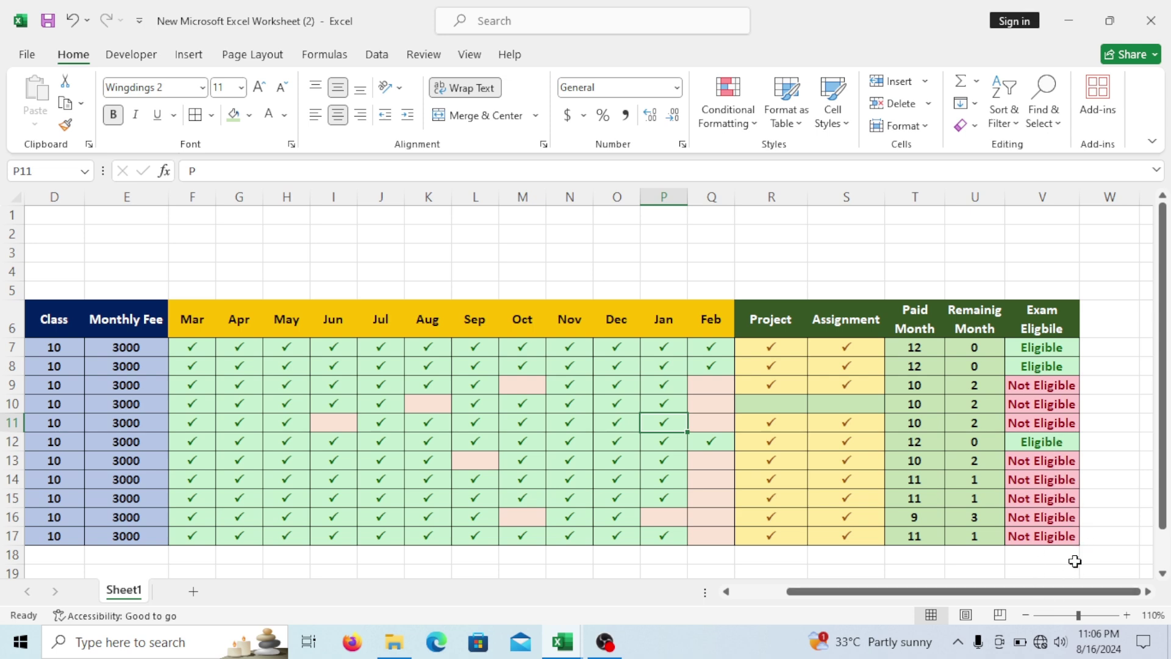
pyautogui.moveTo(1075, 596); pyautogui.dragTo(1037, 593)
# Zoom out to show the whole fee table and drag column A much narrower.
pyautogui.click(1026, 615)
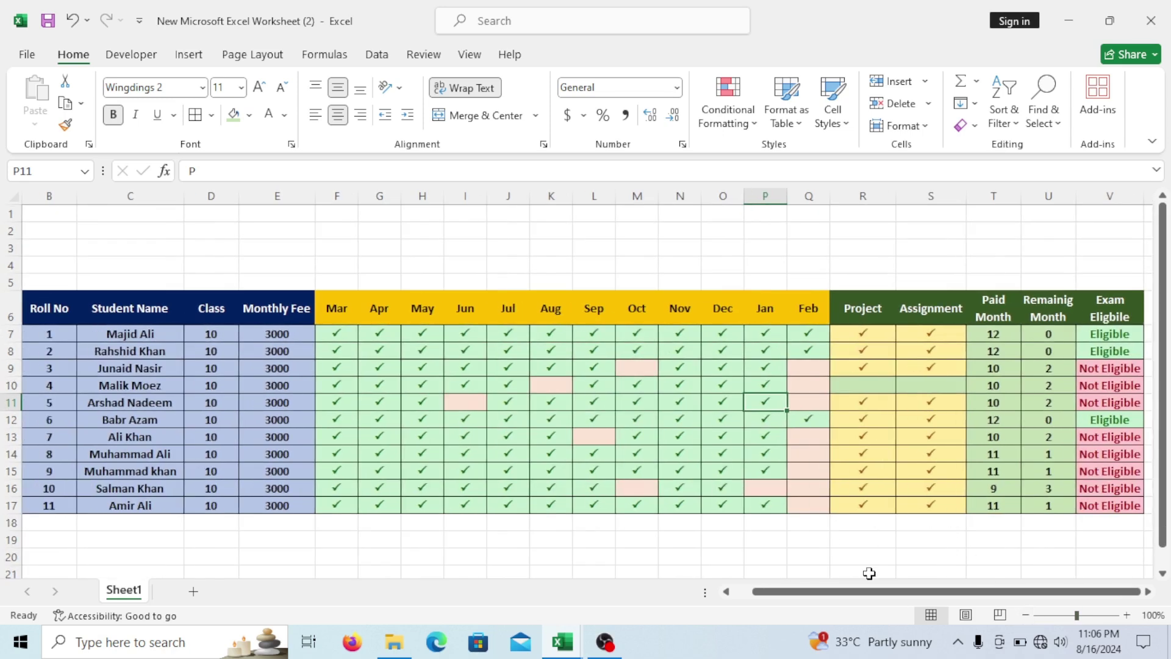
pyautogui.moveTo(925, 595); pyautogui.dragTo(912, 597)
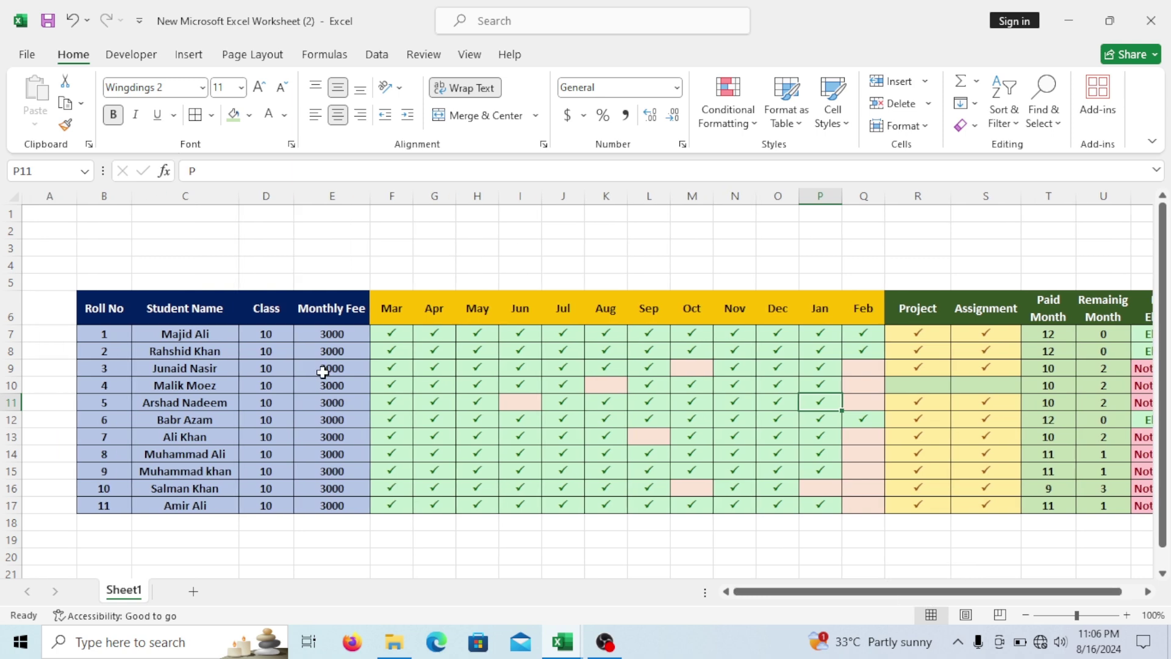
pyautogui.moveTo(72, 201); pyautogui.dragTo(28, 195)
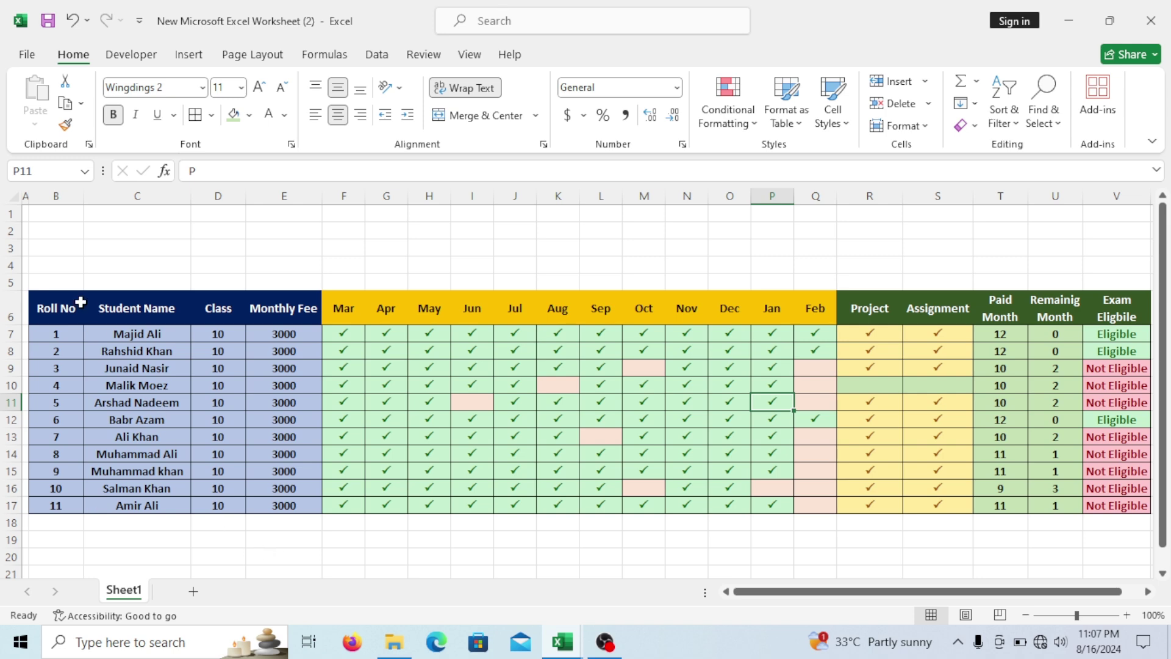
pyautogui.moveTo(55, 222); pyautogui.dragTo(144, 225)
pyautogui.moveTo(61, 231); pyautogui.dragTo(155, 279)
pyautogui.click(544, 121)
# Merge B2:C5 across each row and enter Total Student, Total Fee, Paid Fee and Blance in B2–B5.
pyautogui.click(485, 162)
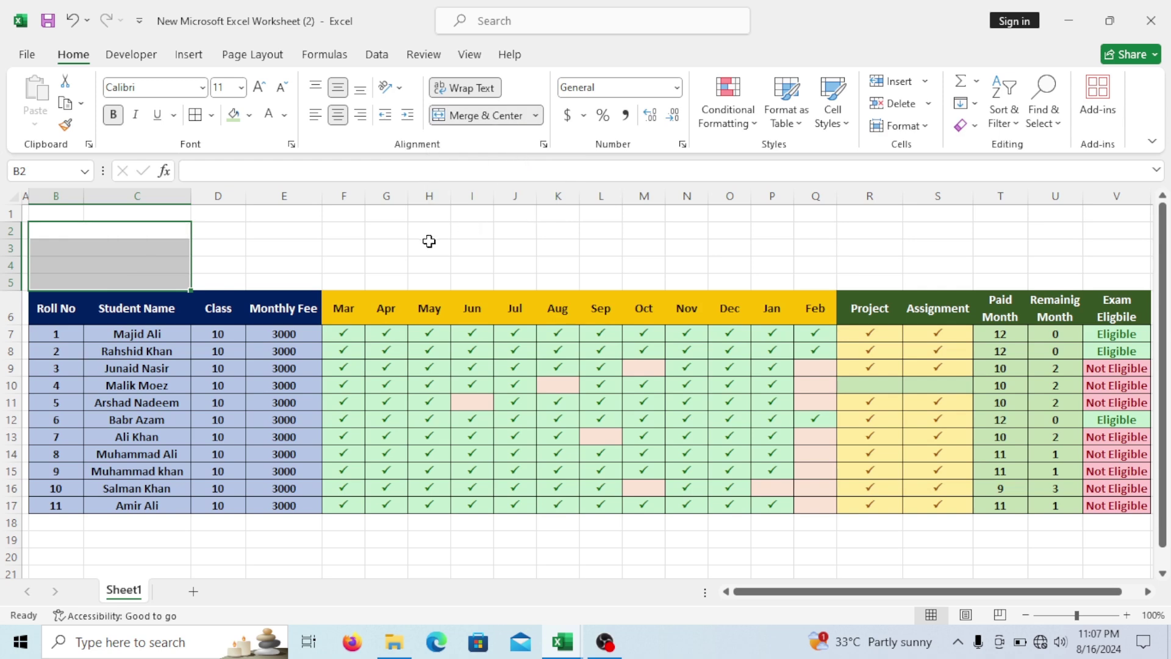
pyautogui.click(439, 241)
pyautogui.click(144, 235)
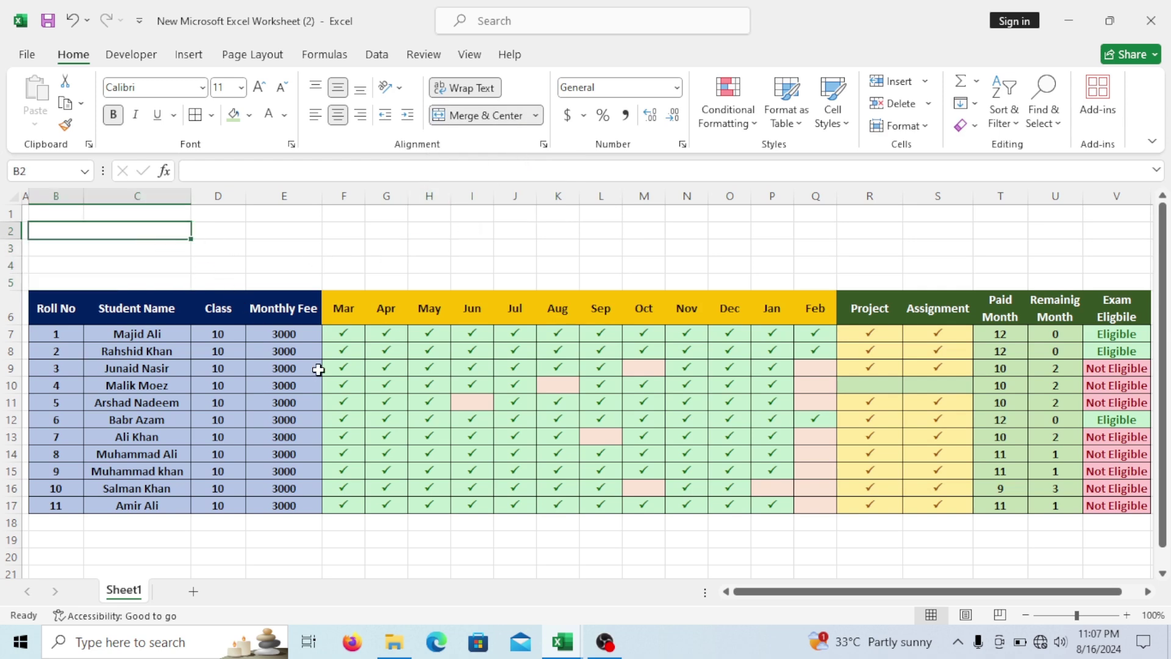
pyautogui.write('Total')
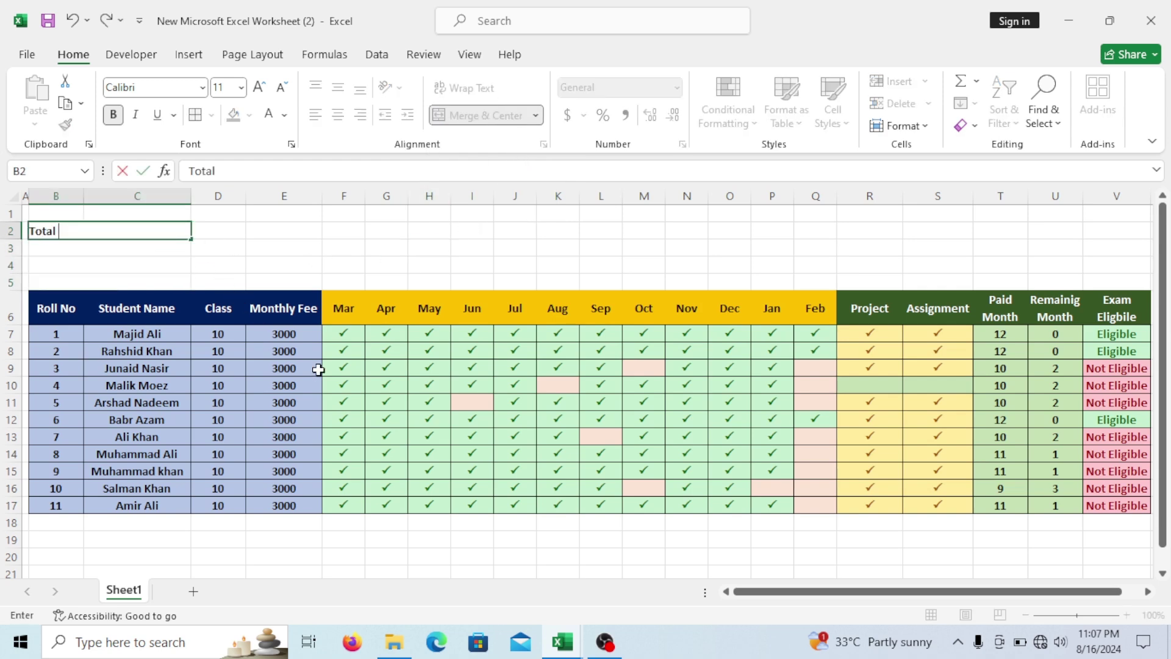
pyautogui.write(' Student')
pyautogui.press('Return')
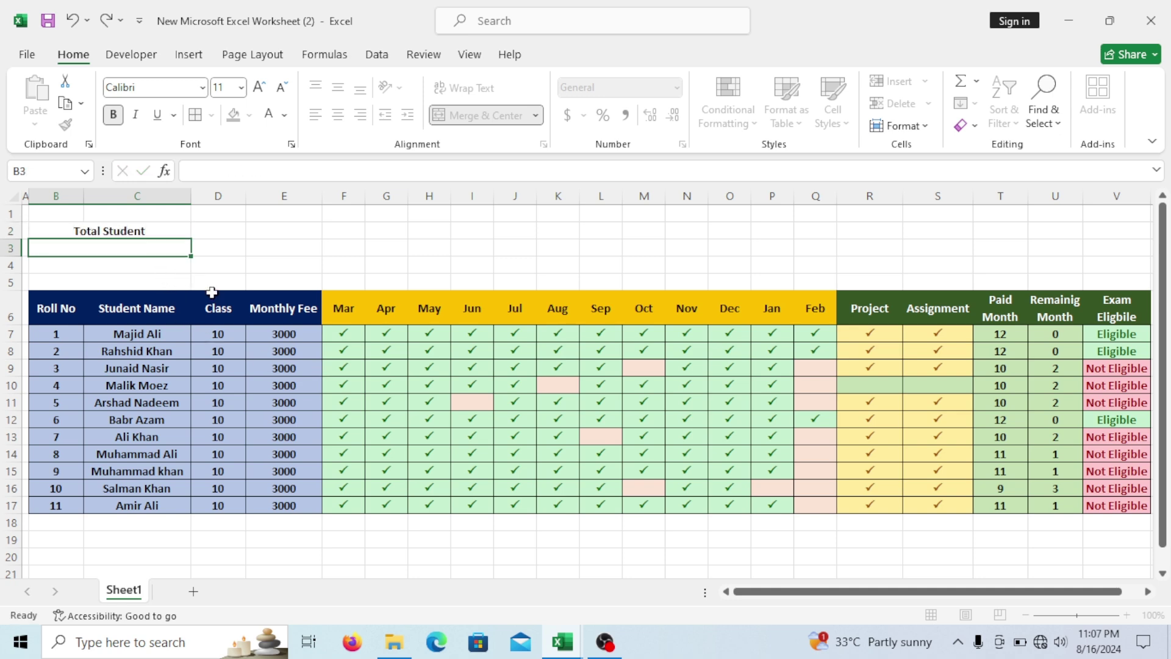
pyautogui.write('T')
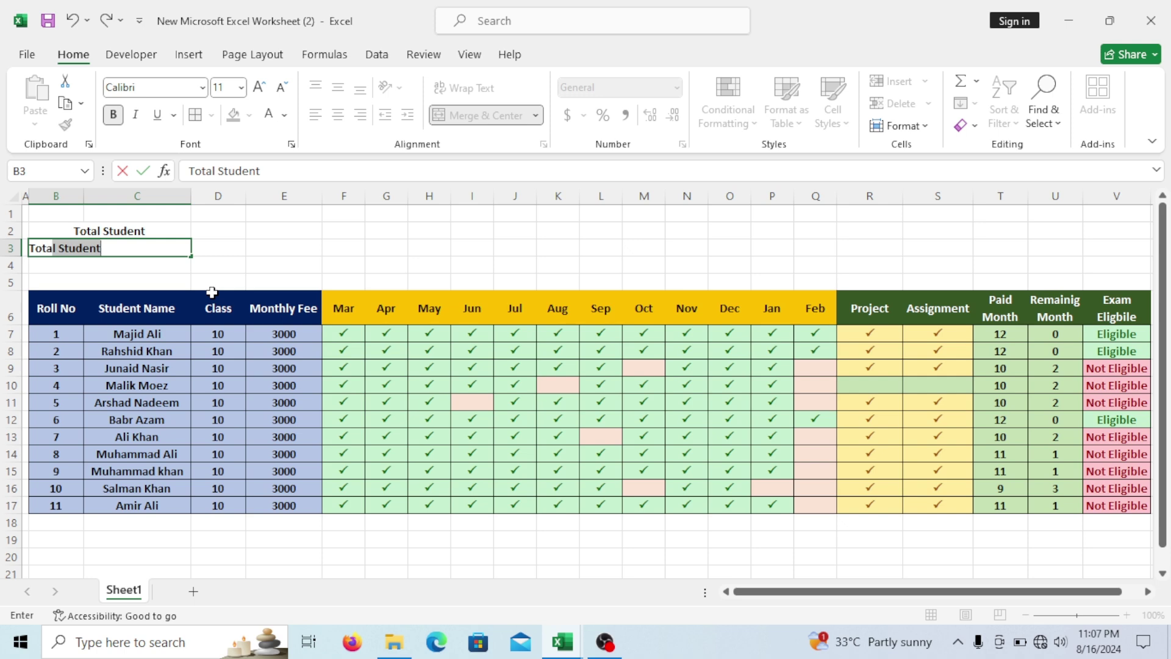
pyautogui.write('otal Fee')
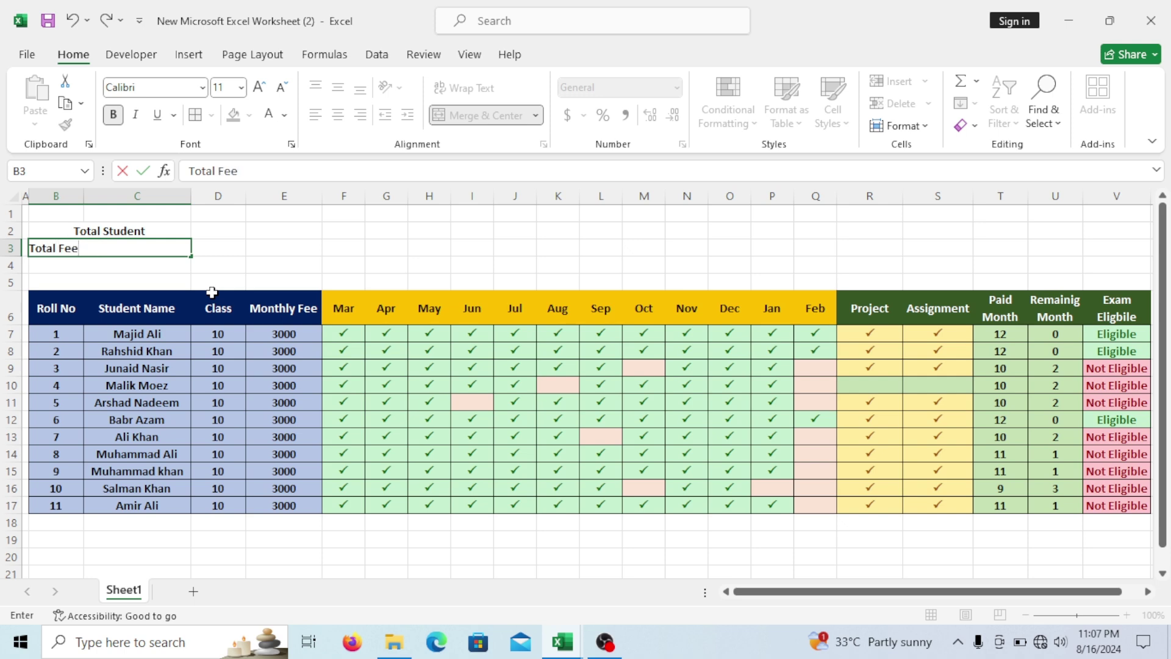
pyautogui.click(157, 264)
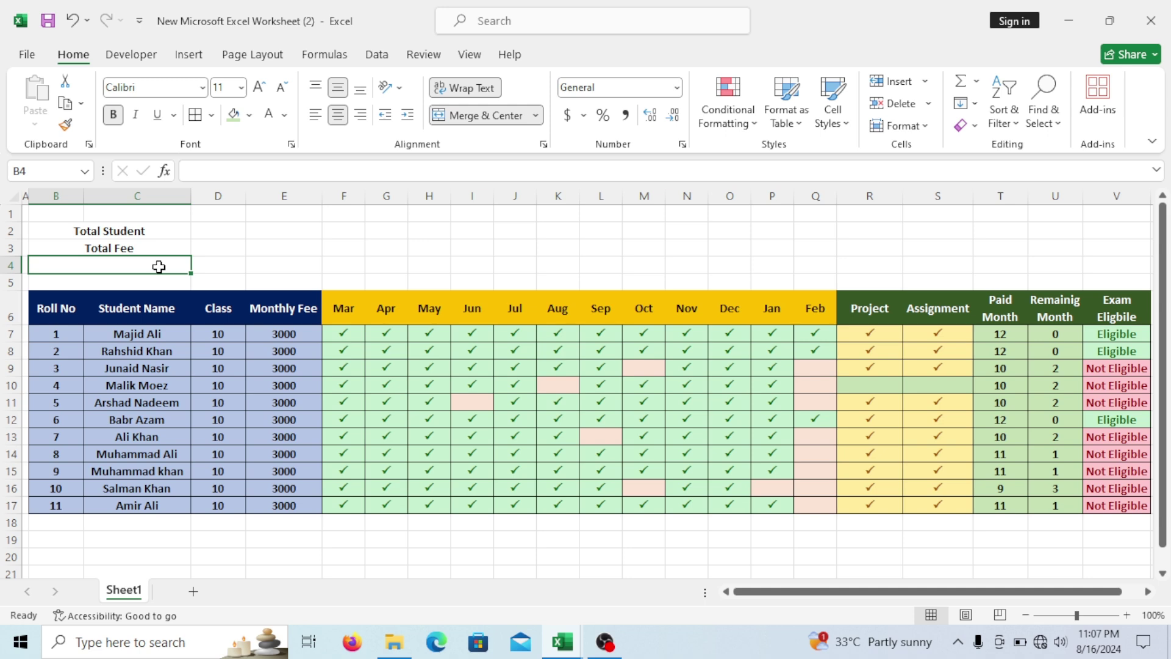
pyautogui.write('Paid Fee')
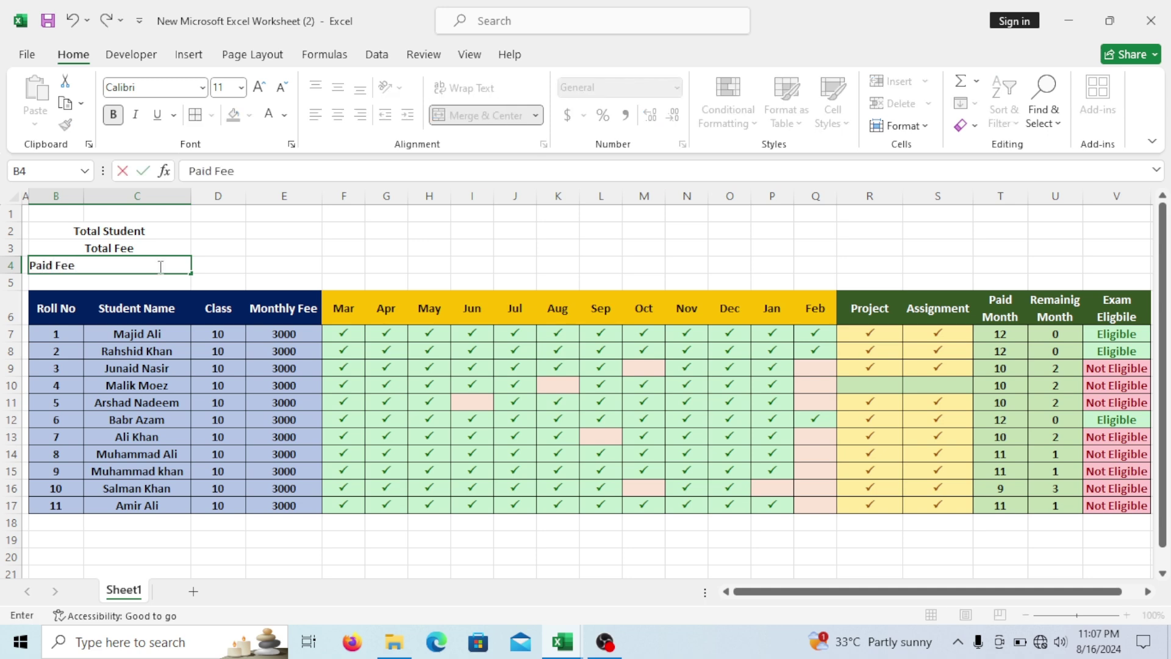
pyautogui.press('Return')
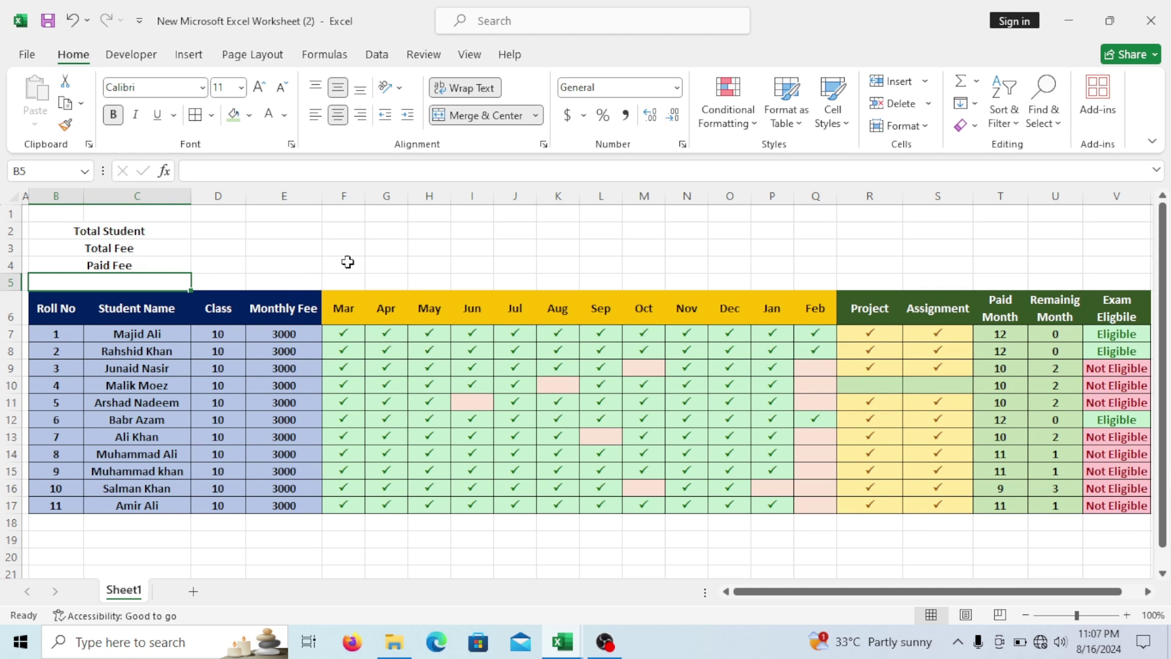
pyautogui.write('Blance')
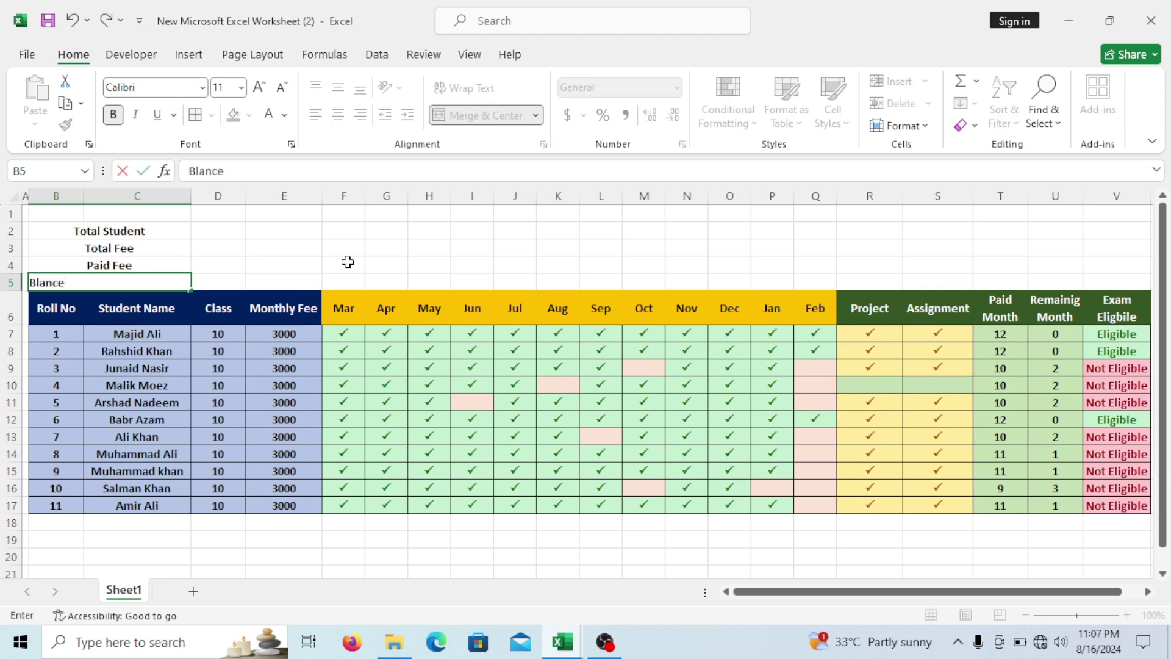
pyautogui.click(353, 264)
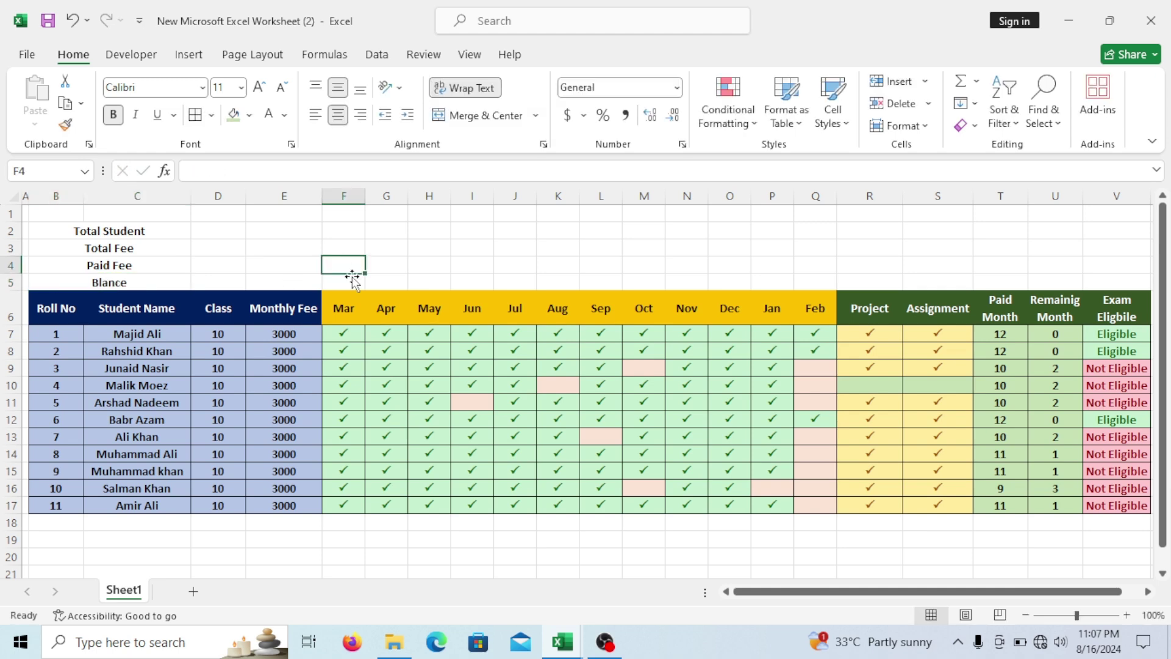
# Merge the value cells D2:E5 across each row.
pyautogui.moveTo(213, 231); pyautogui.dragTo(300, 280)
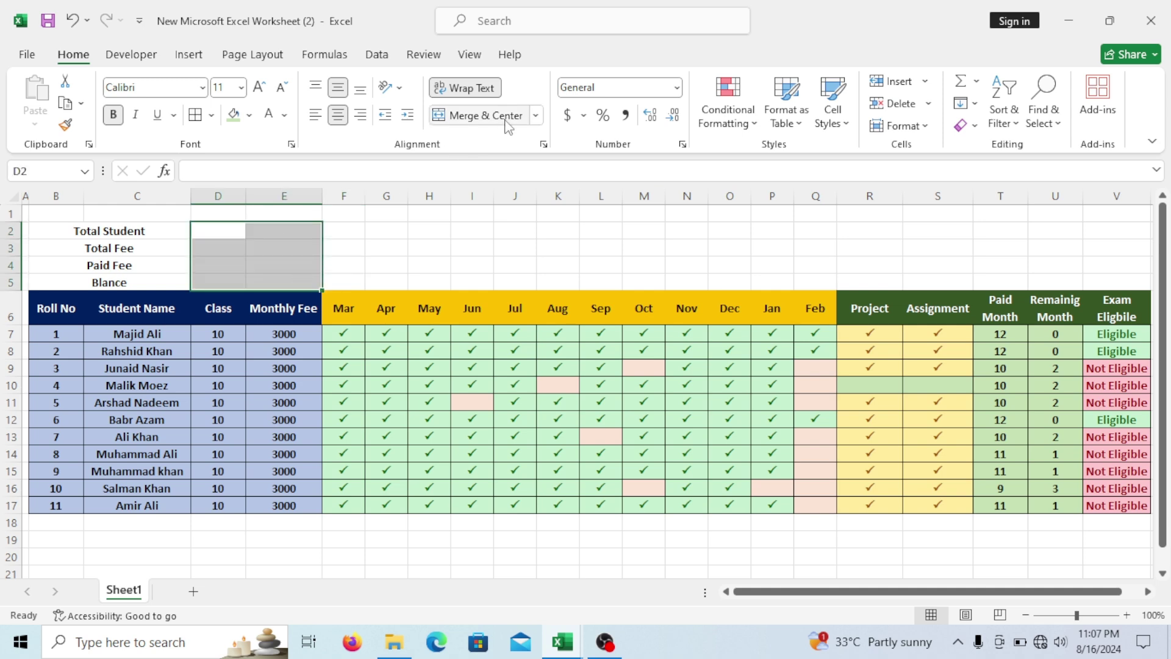
pyautogui.click(536, 116)
pyautogui.click(493, 162)
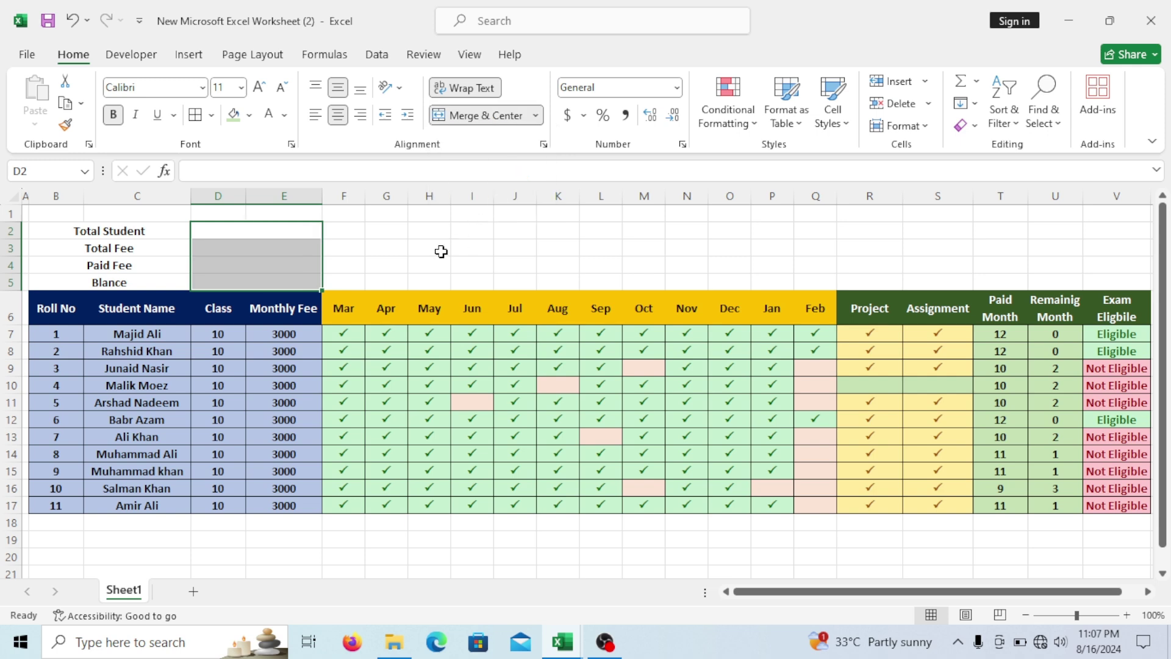
pyautogui.click(441, 252)
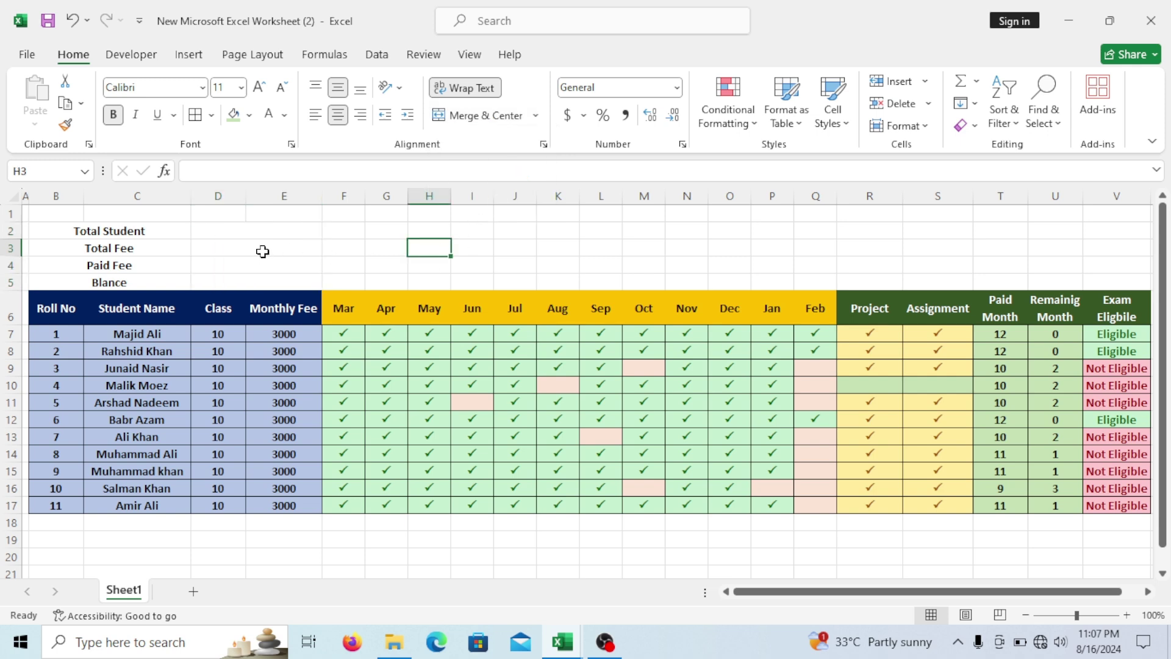
# Enter =COUNTA(C7:C17) in D2 to count the student names, giving 11.
pyautogui.click(249, 228)
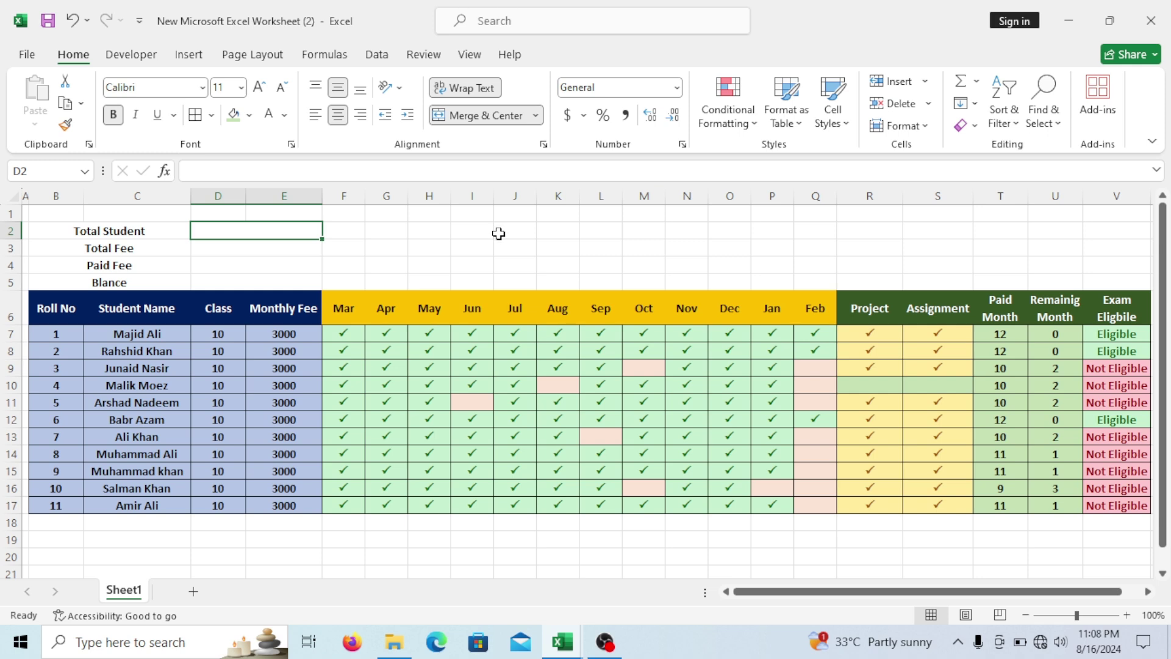
pyautogui.write('=')
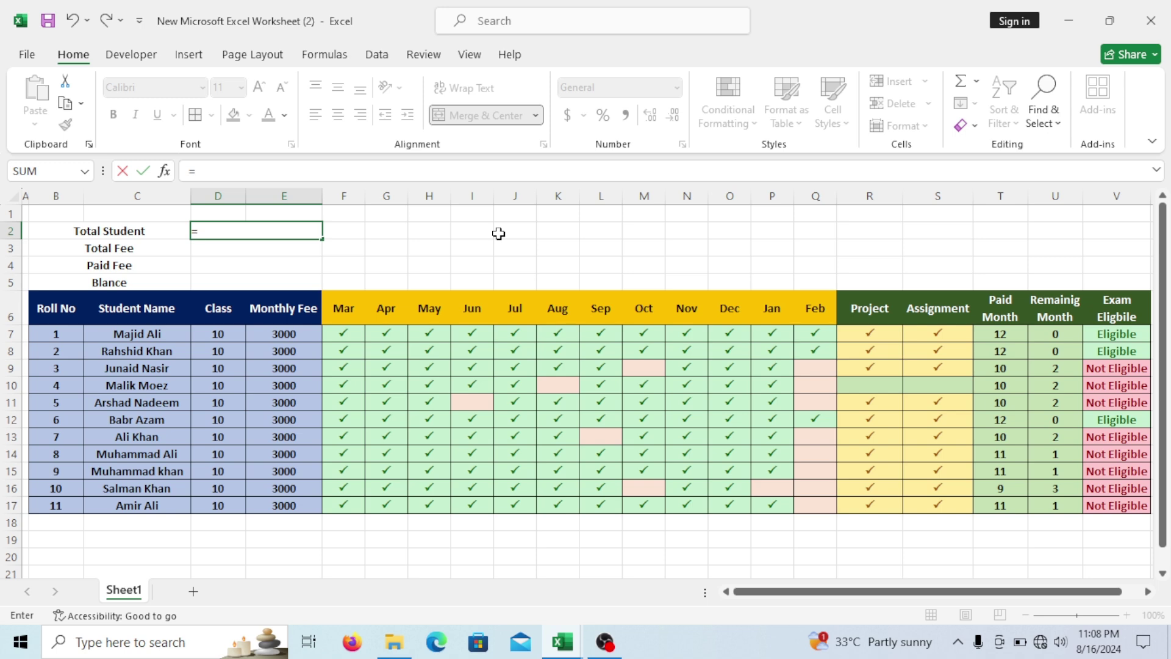
pyautogui.write('count')
pyautogui.press('Tab')
pyautogui.press('BackSpace')
pyautogui.write('a')
pyautogui.press('Tab')
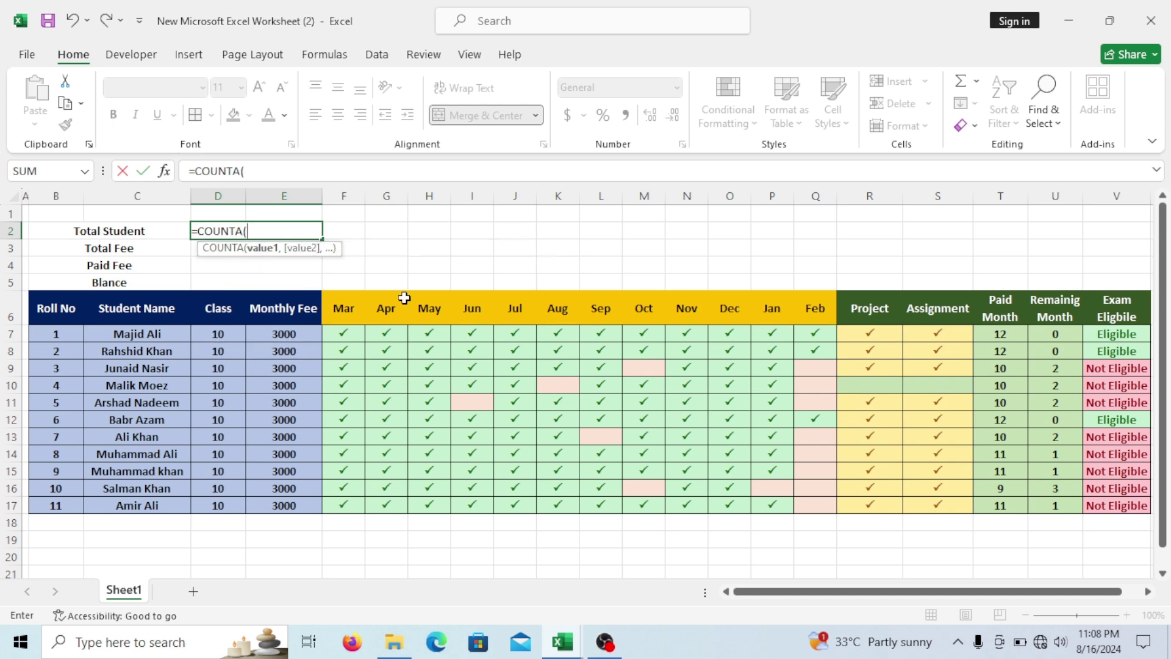
pyautogui.moveTo(180, 333); pyautogui.dragTo(163, 501)
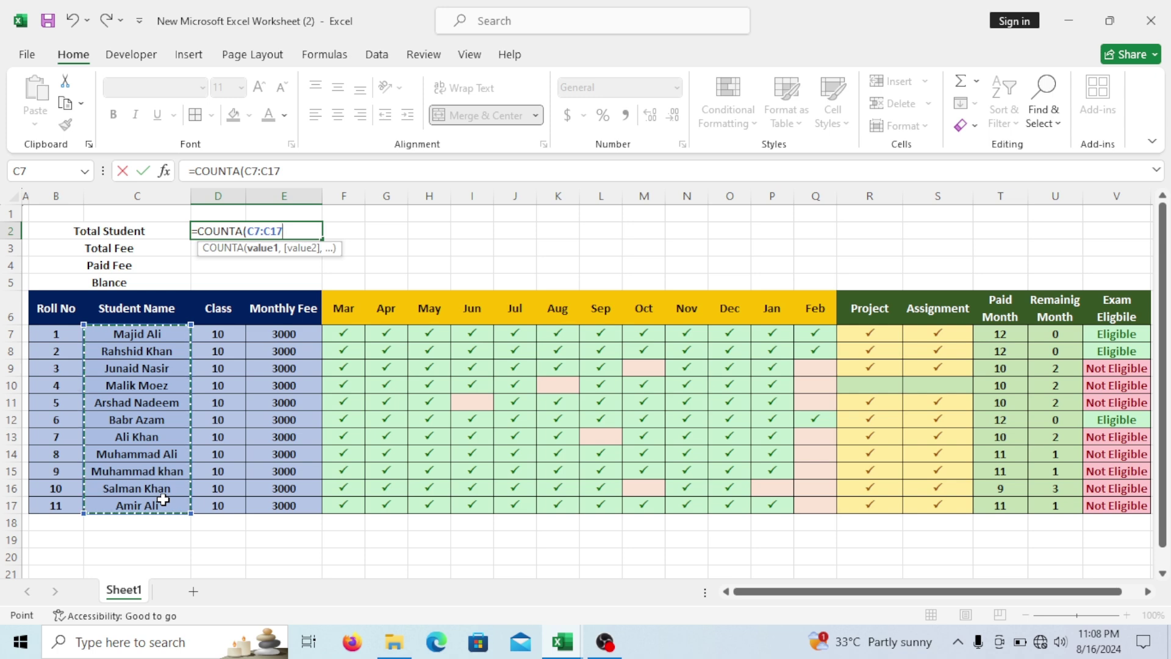
pyautogui.write(')')
pyautogui.press('Return')
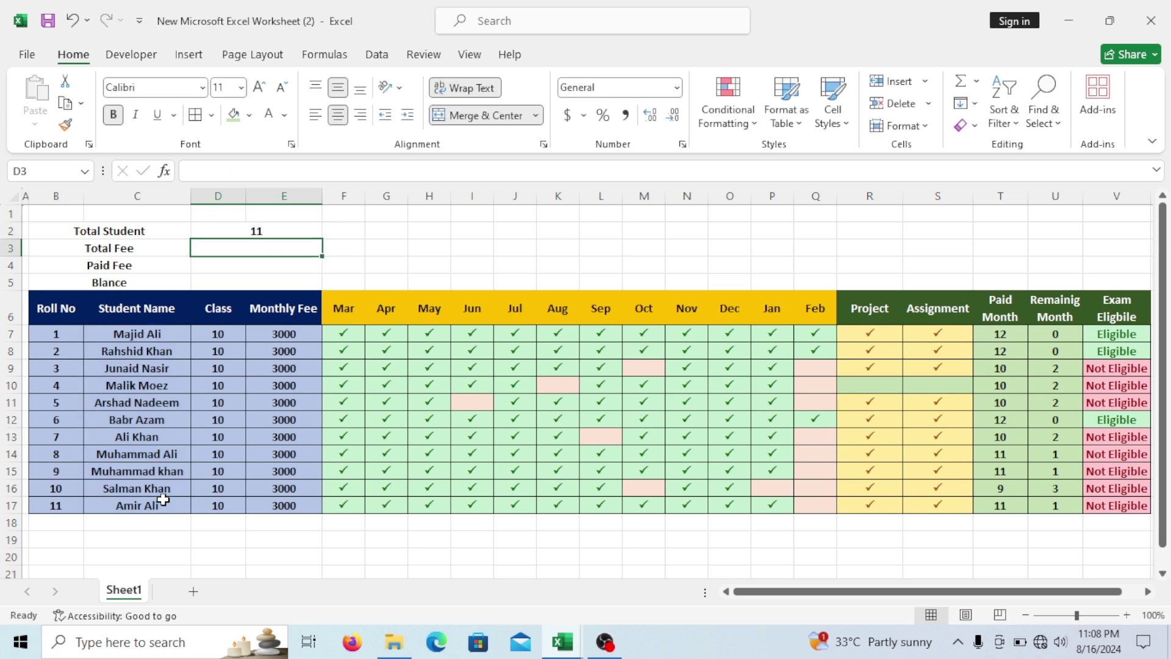
pyautogui.click(292, 234)
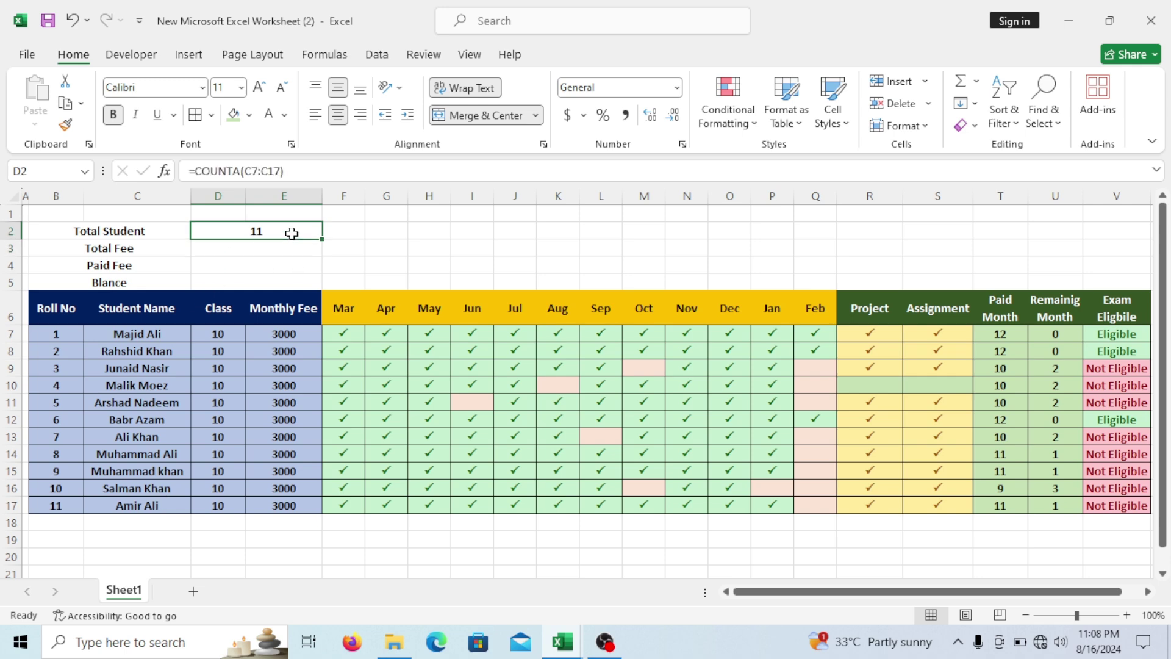
# Convert the fee data from the Roll No header down into a table with headers.
pyautogui.moveTo(71, 304); pyautogui.dragTo(1119, 504)
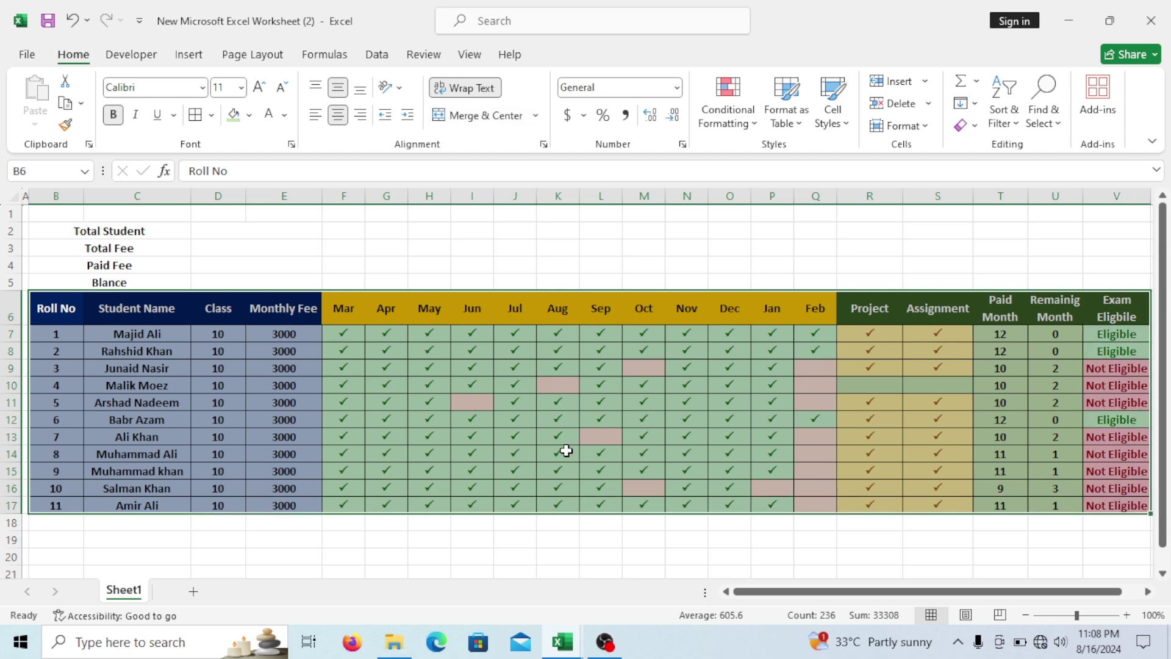
pyautogui.hotkey('ctrl', 't')
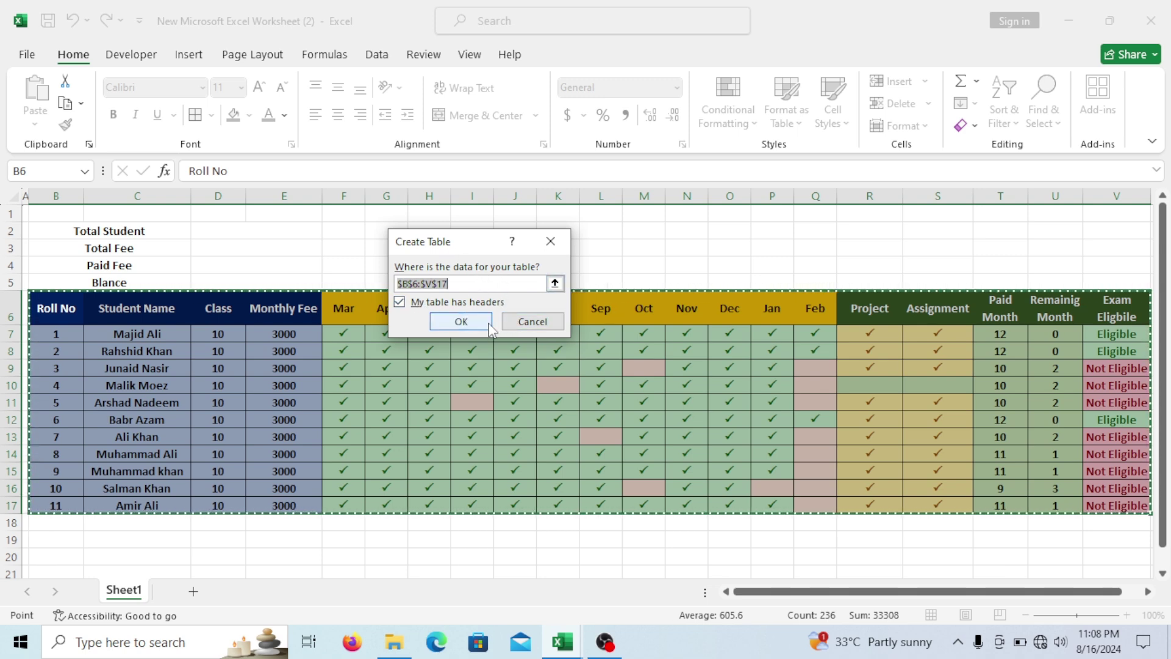
pyautogui.click(452, 323)
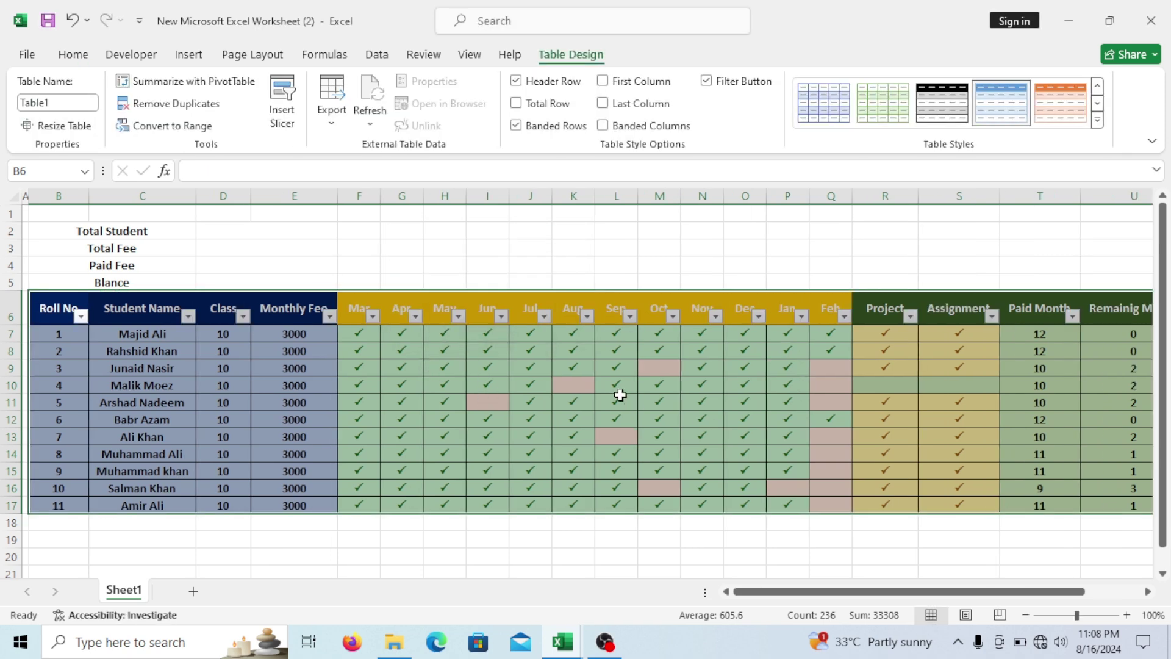
pyautogui.click(1098, 120)
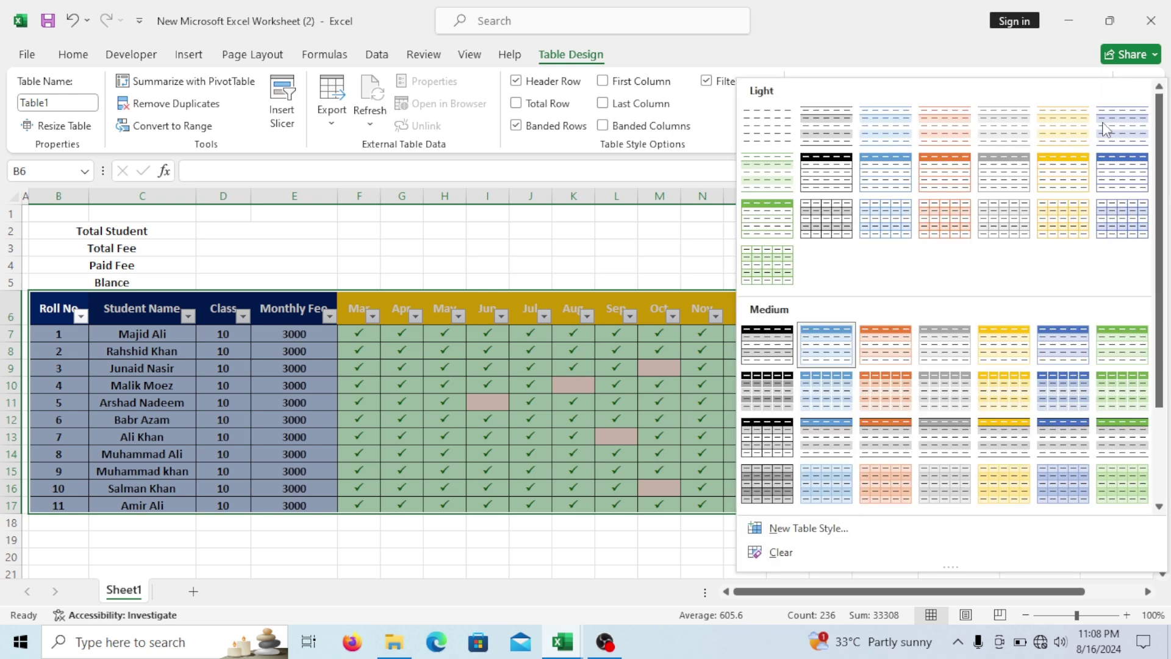
pyautogui.click(818, 553)
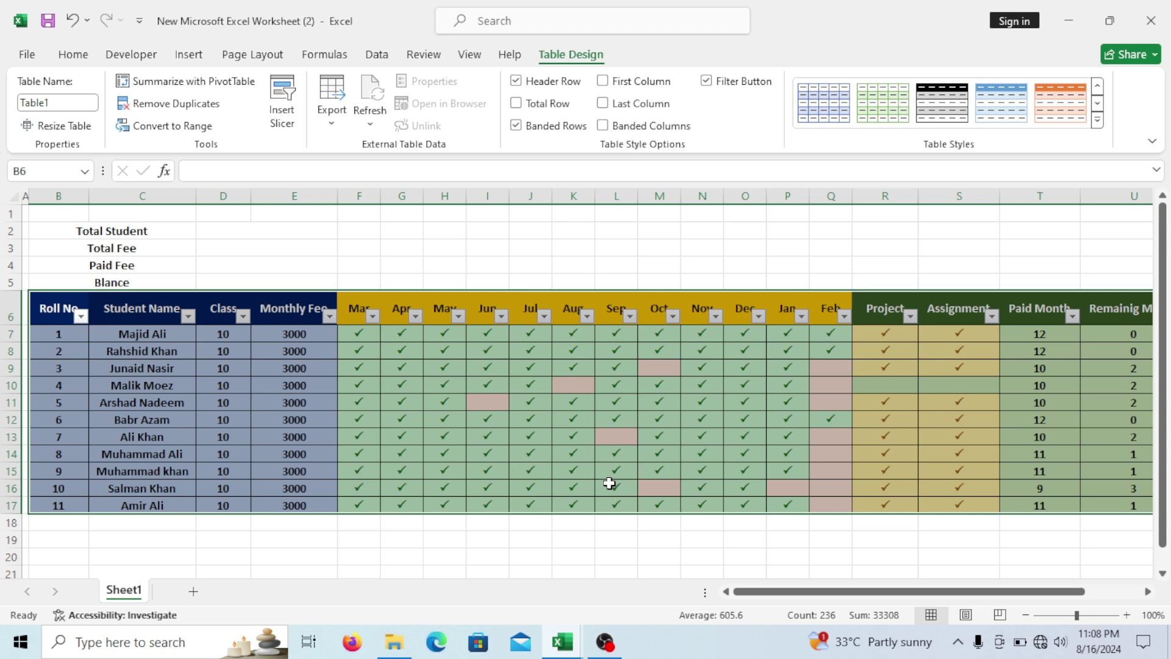
# Remove the filter arrows from the table's header row.
pyautogui.hotkey('ctrl', 'shift', 'l')
pyautogui.click(673, 431)
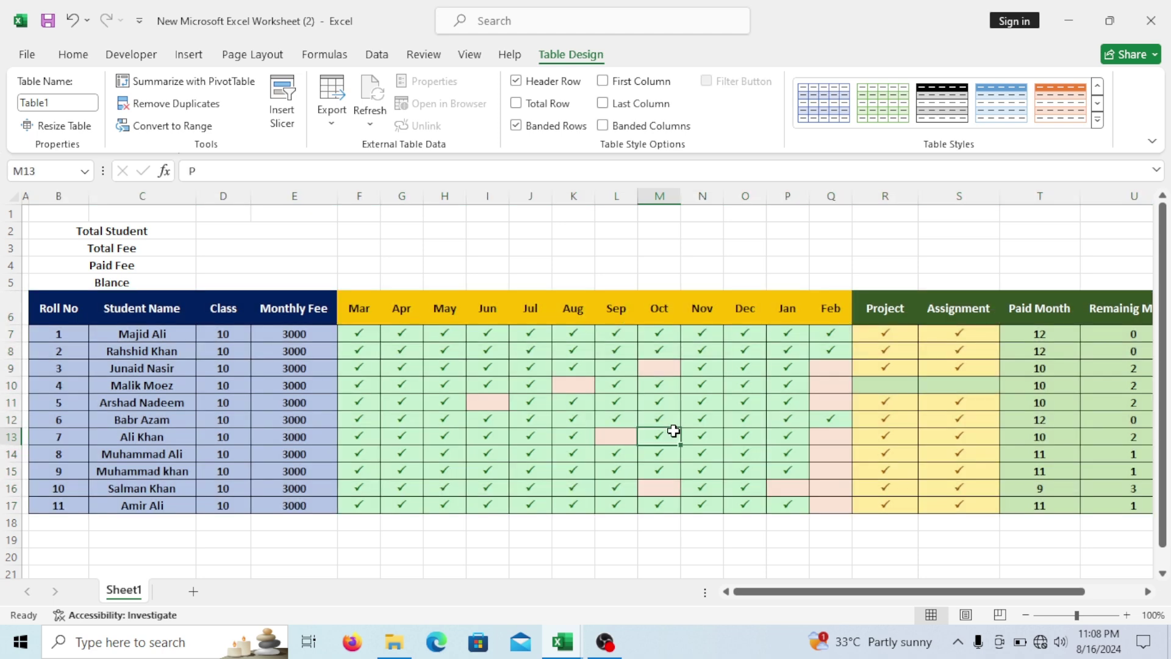
pyautogui.moveTo(872, 597)
pyautogui.mouseDown()
pyautogui.moveTo(936, 598)
pyautogui.moveTo(857, 610)
pyautogui.mouseUp()
# Re-enter the Total Student count as =COUNTA(Table1[Student Name]) referencing the table column.
pyautogui.click(253, 231)
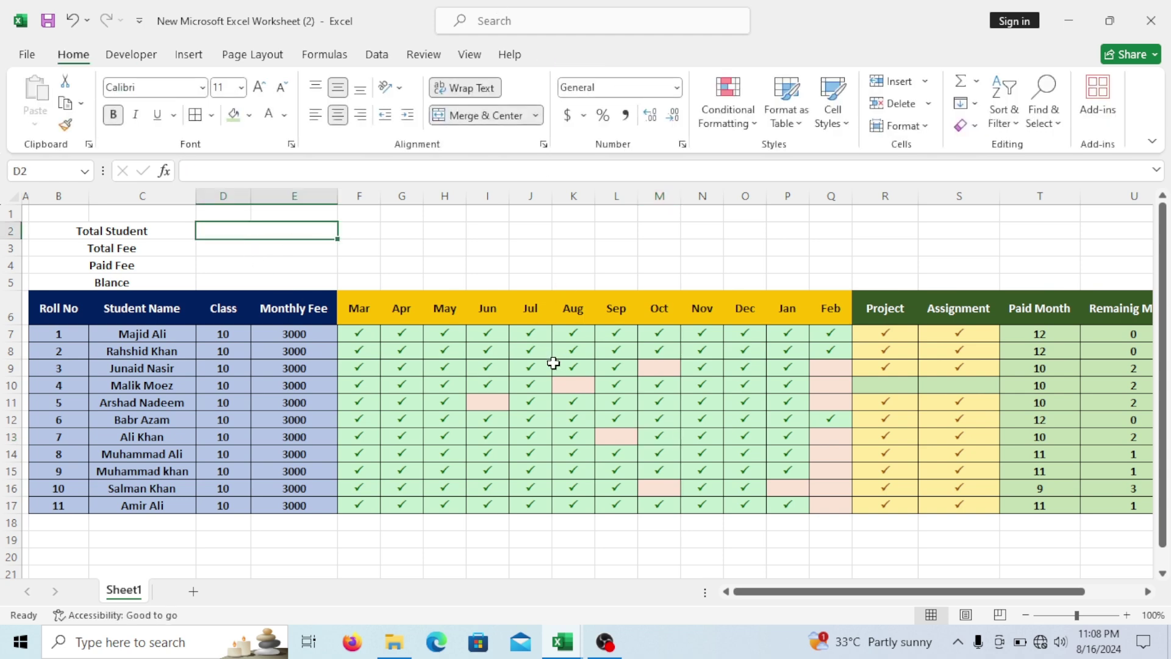
pyautogui.write('=')
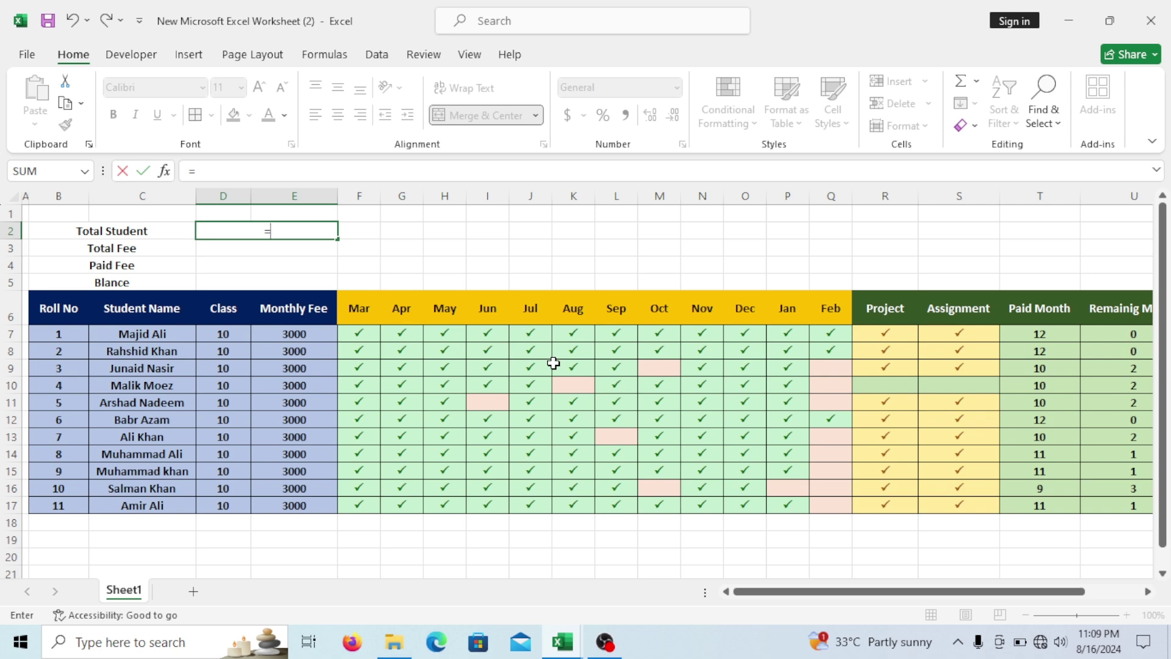
pyautogui.write('count')
pyautogui.press('Tab')
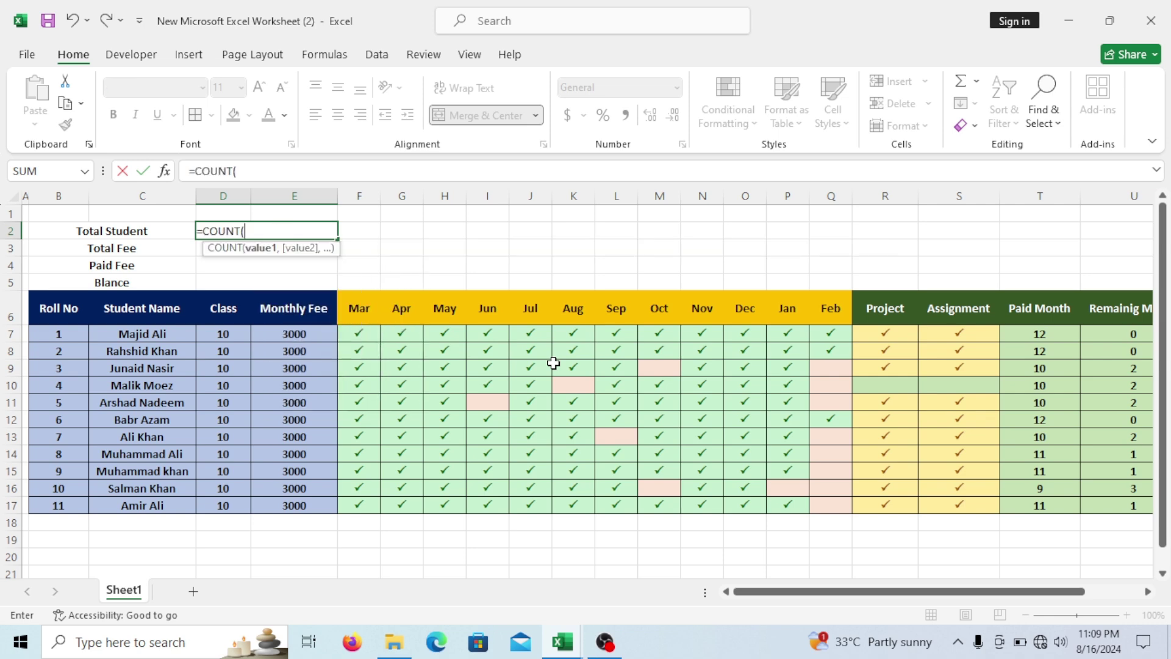
pyautogui.press('BackSpace')
pyautogui.write('A')
pyautogui.press('Tab')
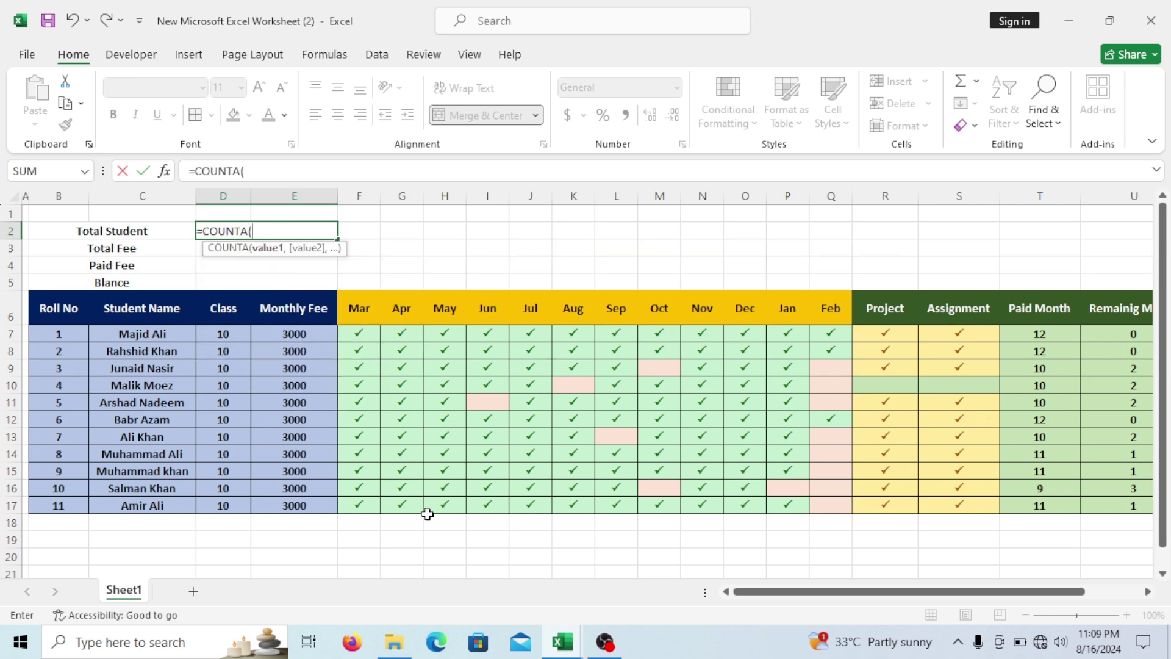
pyautogui.moveTo(162, 334); pyautogui.dragTo(175, 510)
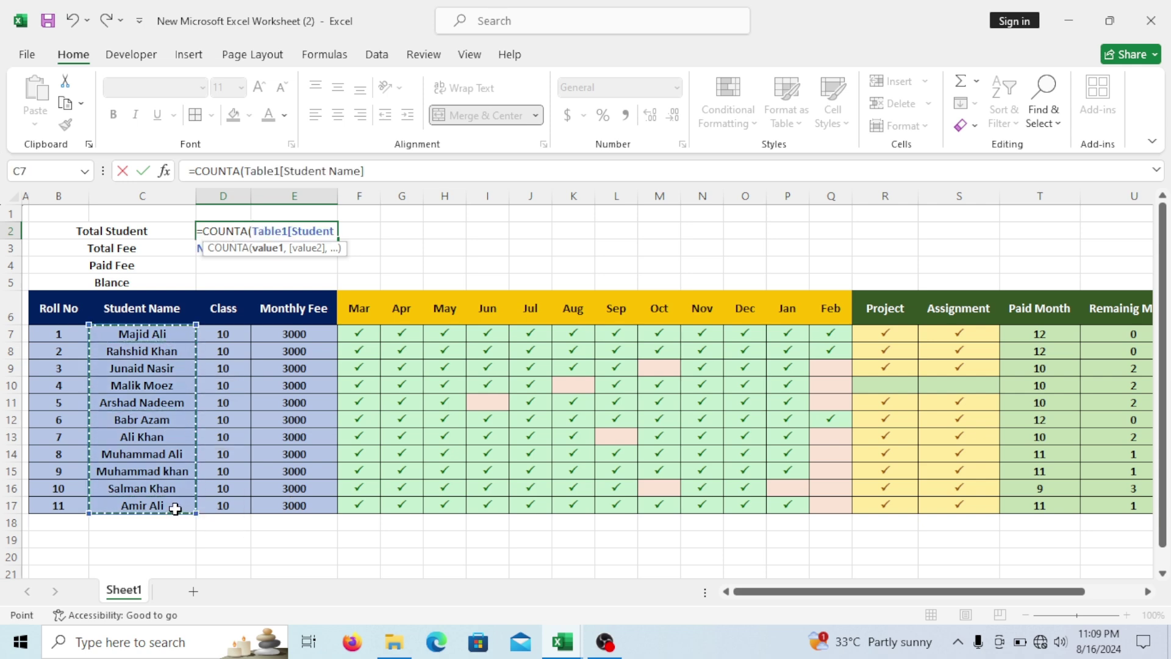
pyautogui.press('Return')
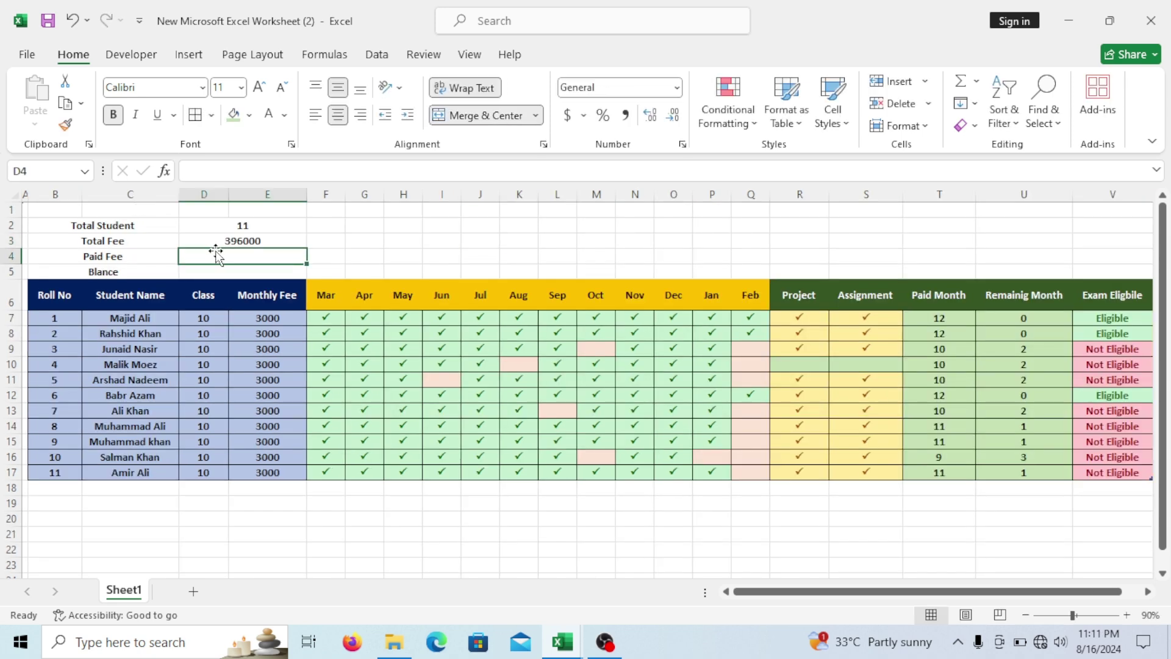
pyautogui.scroll(-1, 396, 245)
pyautogui.scroll(1, 389, 245)
pyautogui.write('=SUM(')
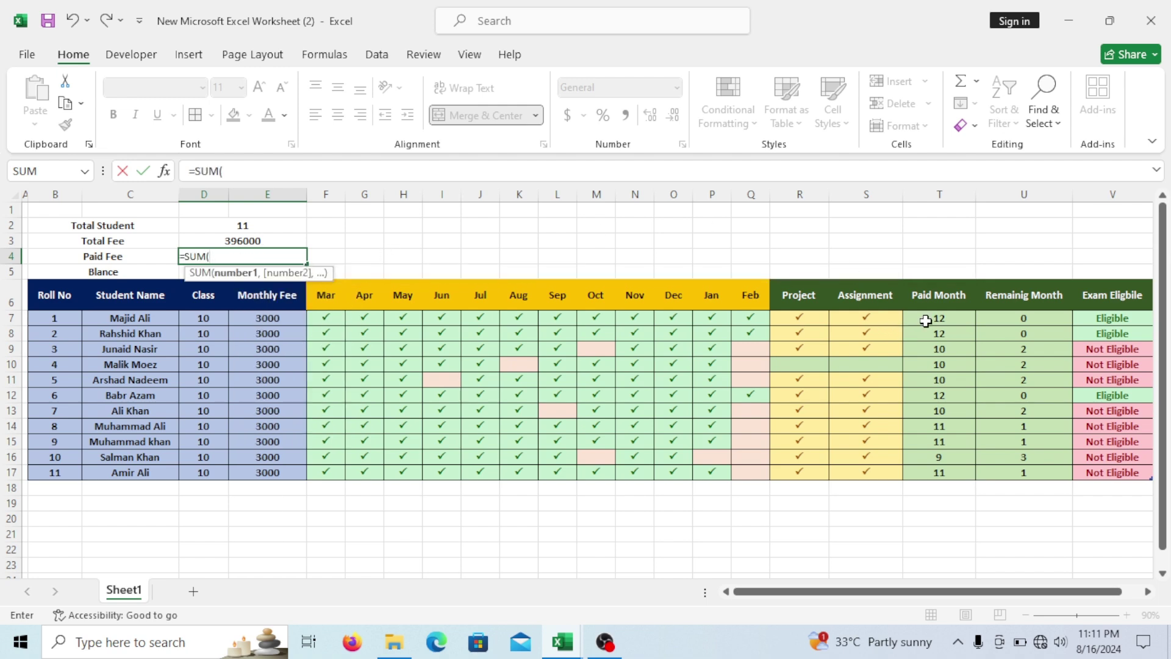
pyautogui.moveTo(933, 317); pyautogui.dragTo(941, 474)
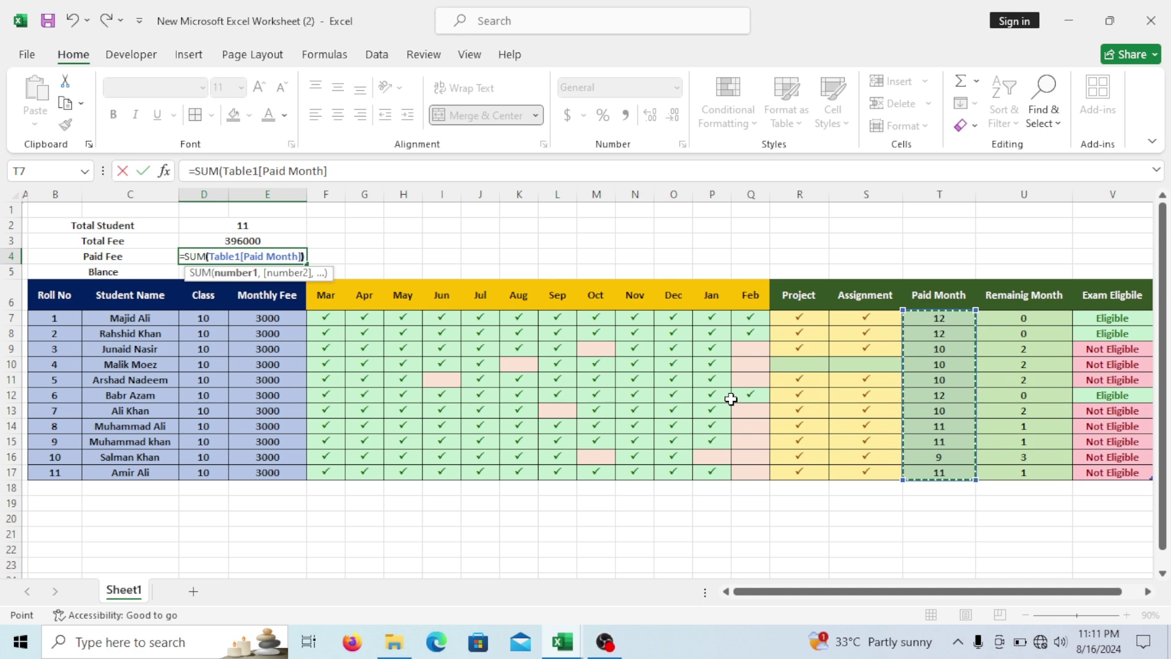
pyautogui.write(')*')
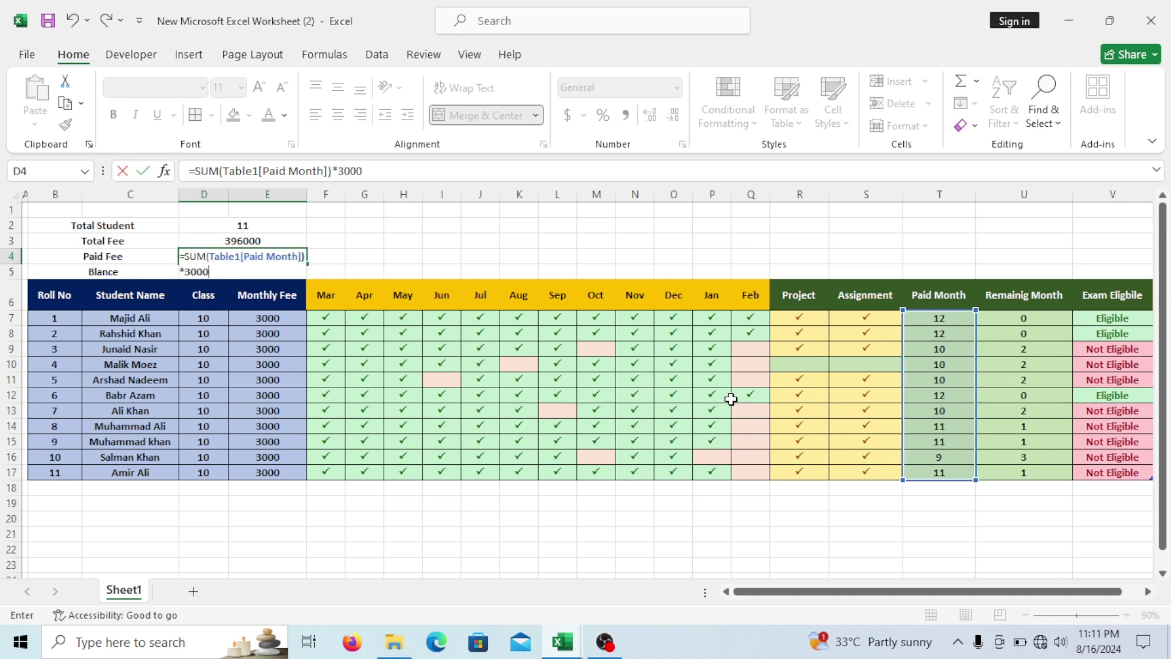
pyautogui.write('3000')
pyautogui.press('Return')
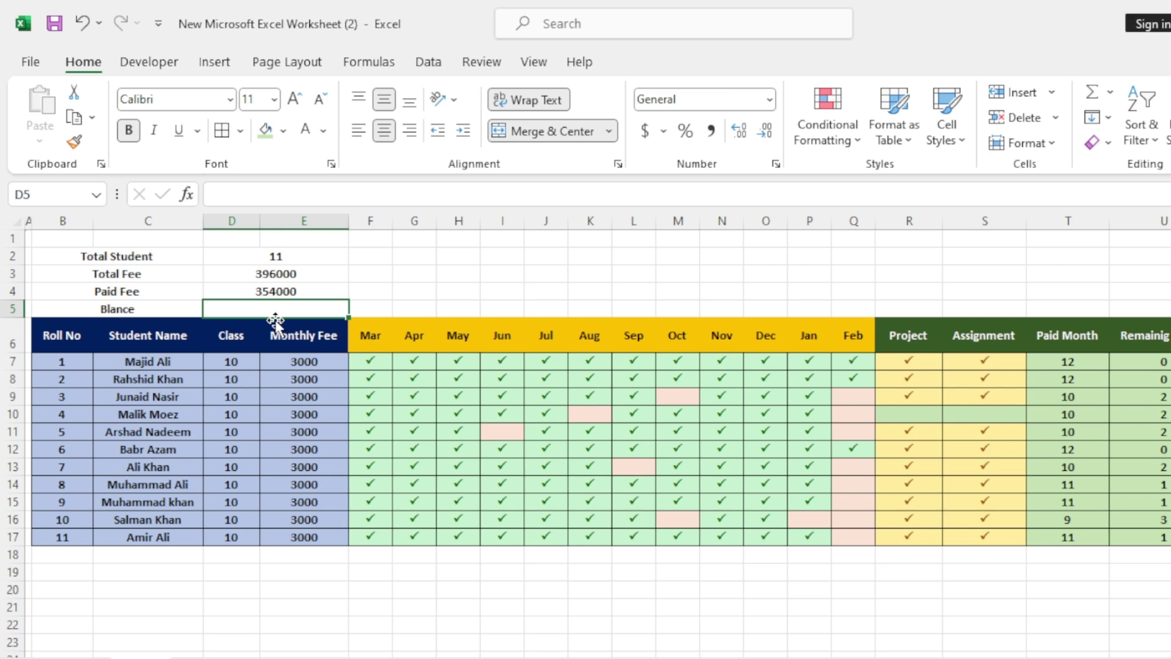
pyautogui.write('=')
pyautogui.click(263, 272)
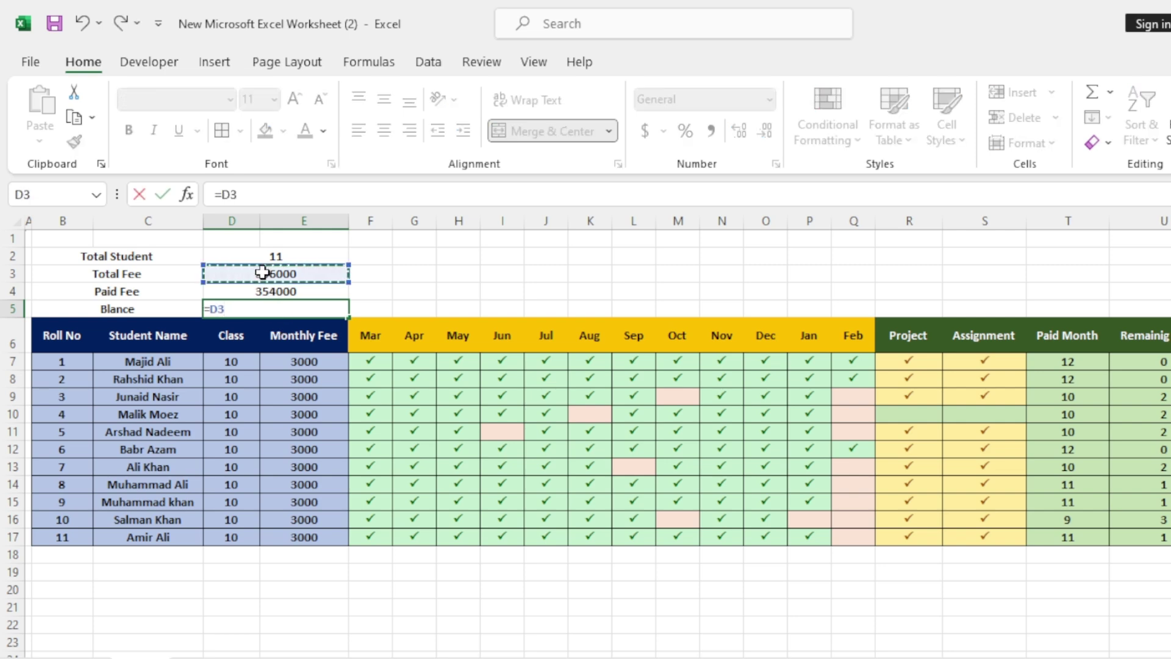
# Finish the Blance formula as =D3-D4, showing 42000, and select summary rows 2–4.
pyautogui.write('-')
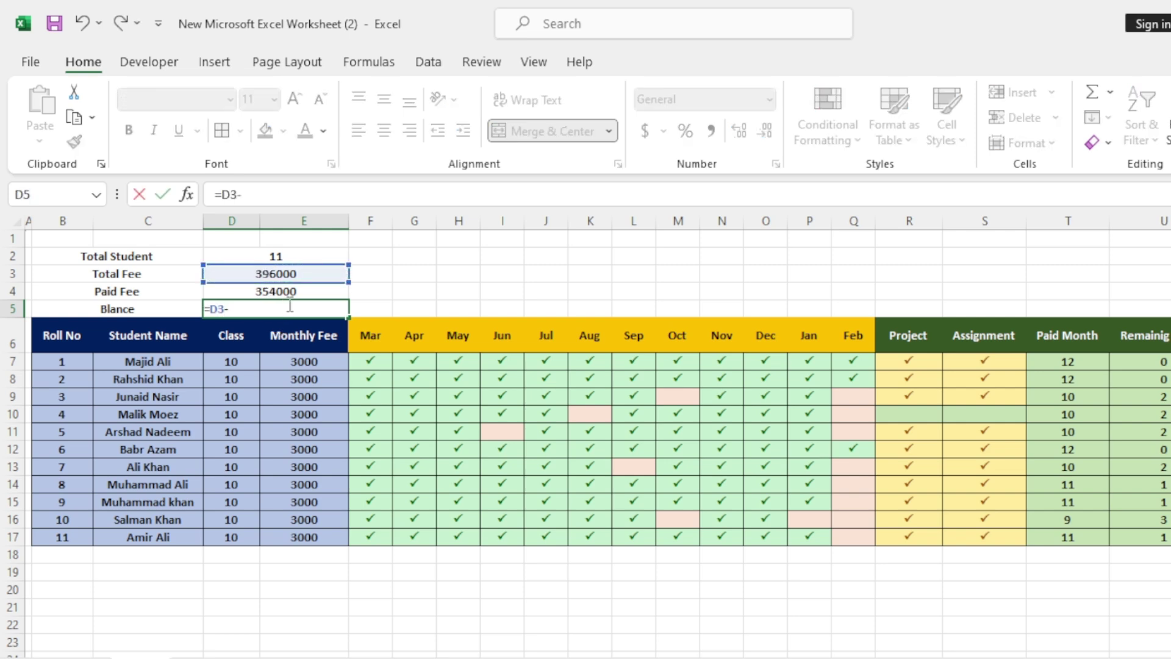
pyautogui.click(290, 291)
pyautogui.press('Return')
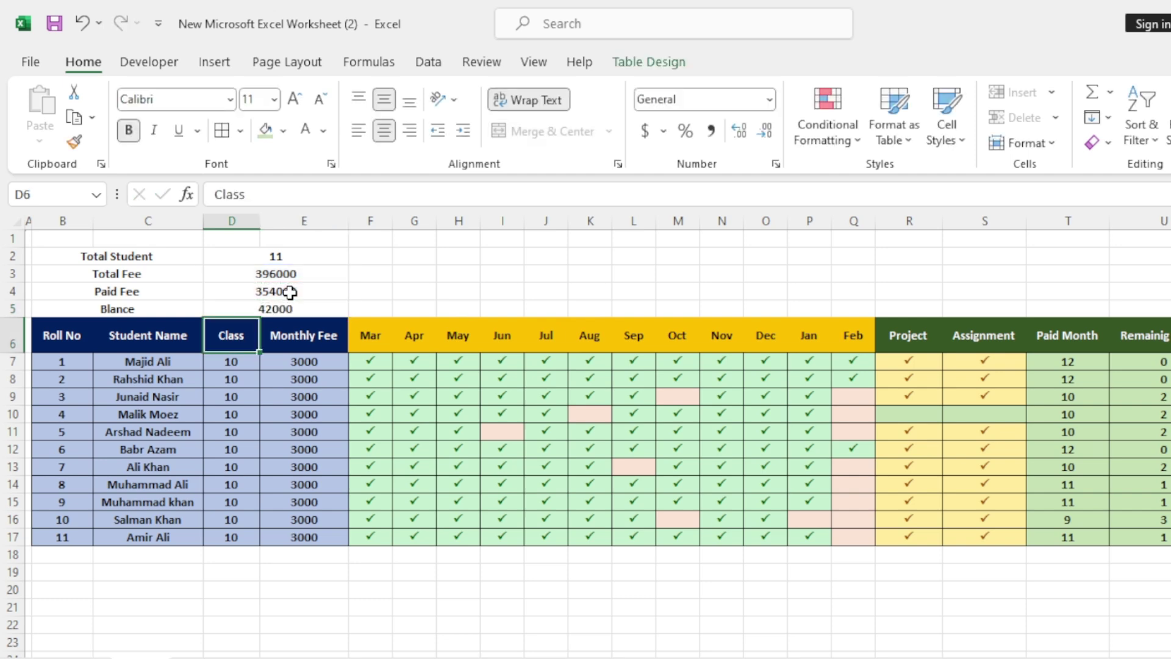
pyautogui.moveTo(19, 263)
pyautogui.mouseDown()
pyautogui.moveTo(16, 305)
pyautogui.moveTo(13, 276)
pyautogui.mouseUp()
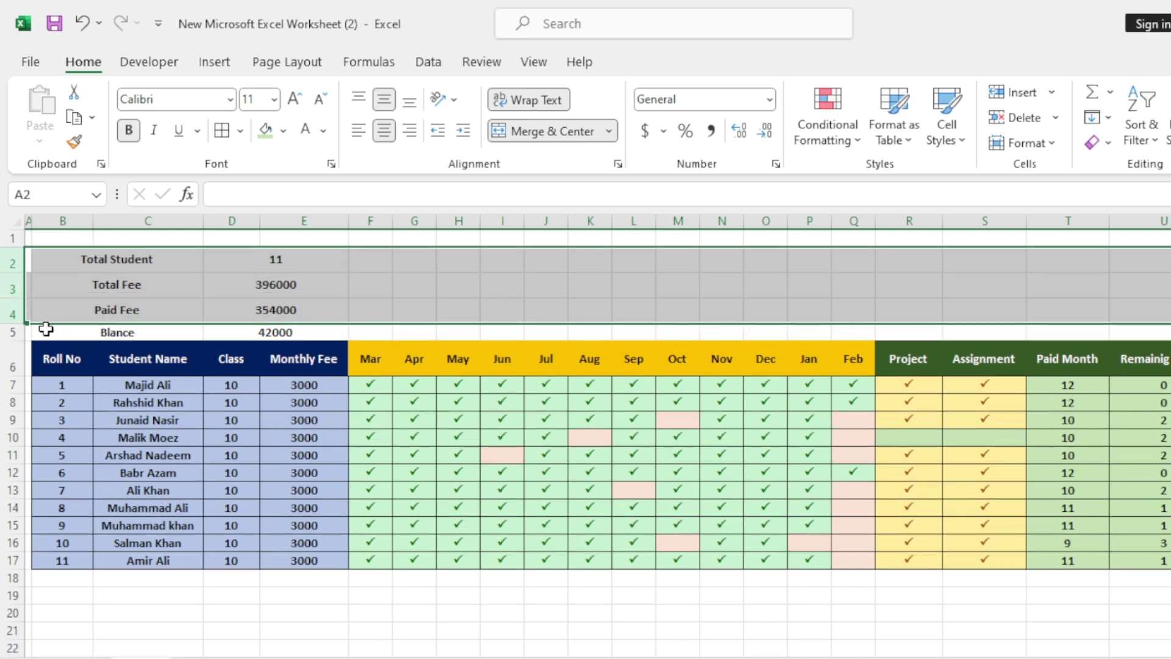
# Make row 5 taller and give labels B2:C5 gold fill, borders and white text.
pyautogui.moveTo(13, 340); pyautogui.dragTo(13, 348)
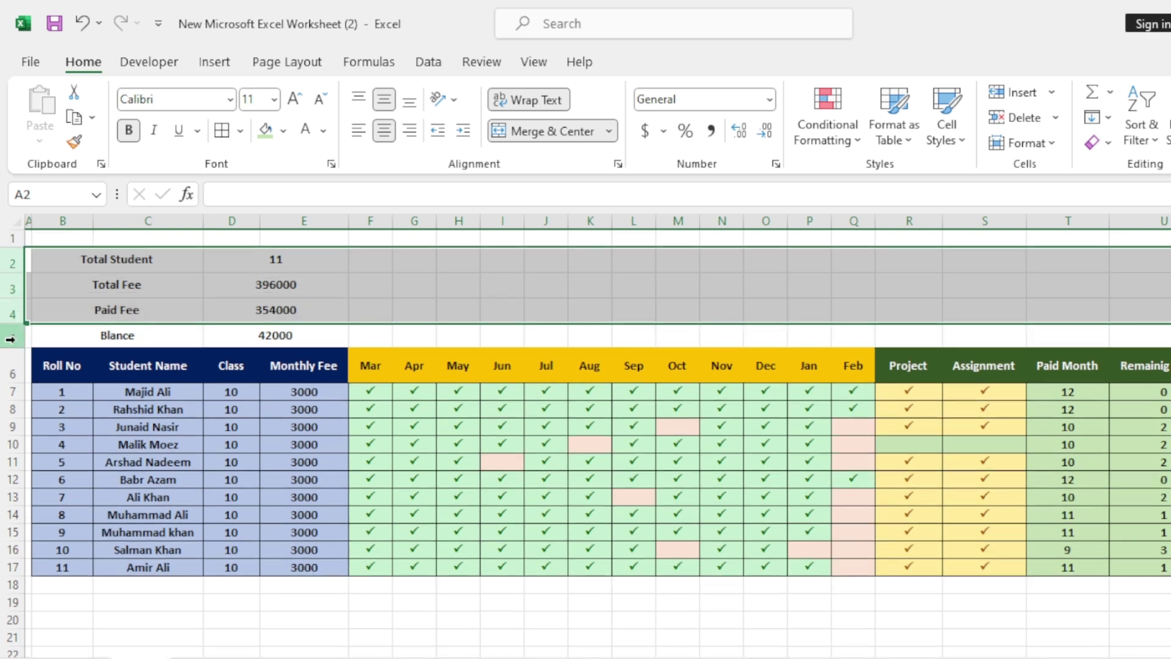
pyautogui.click(96, 284)
pyautogui.moveTo(92, 259); pyautogui.dragTo(115, 335)
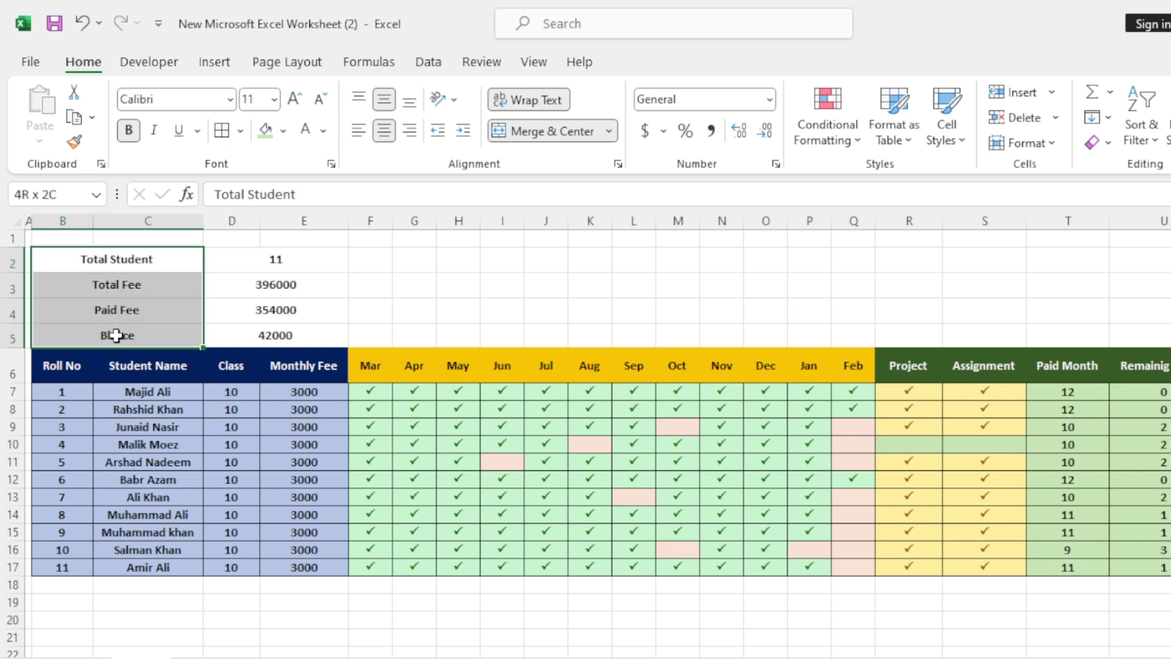
pyautogui.click(283, 131)
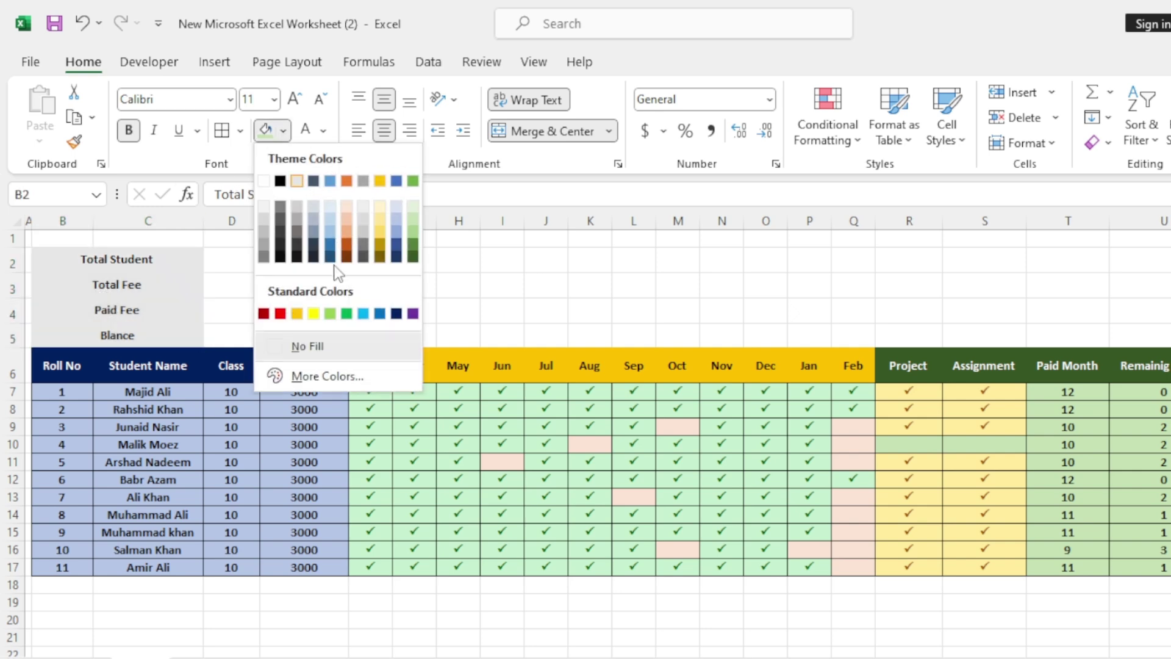
pyautogui.click(296, 313)
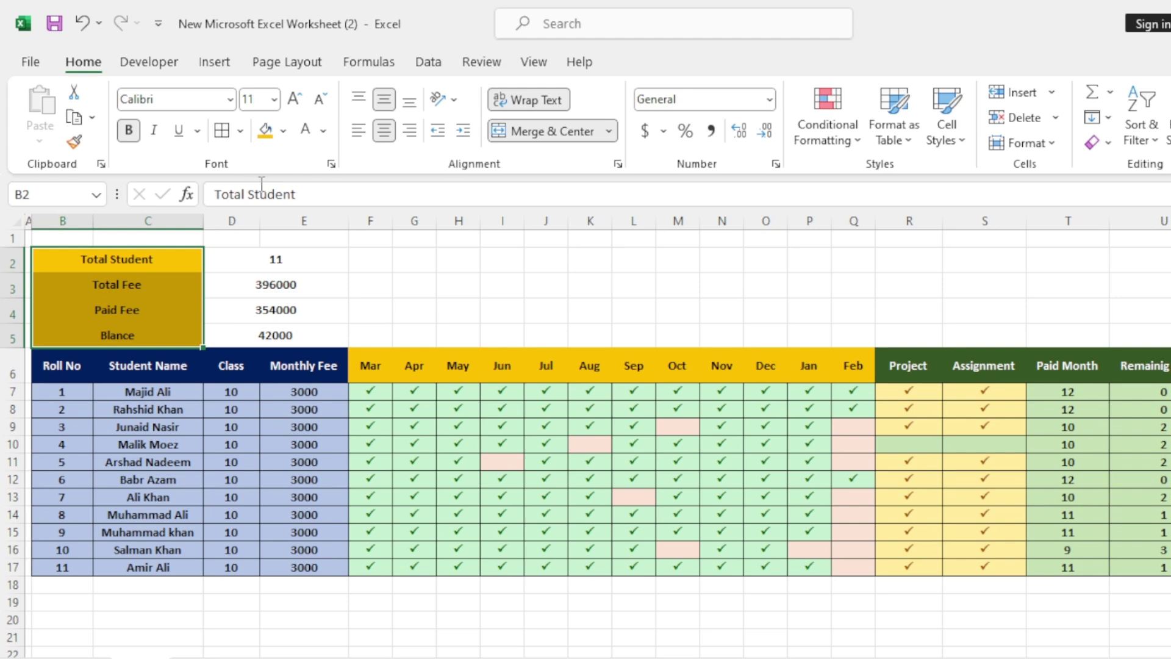
pyautogui.click(221, 130)
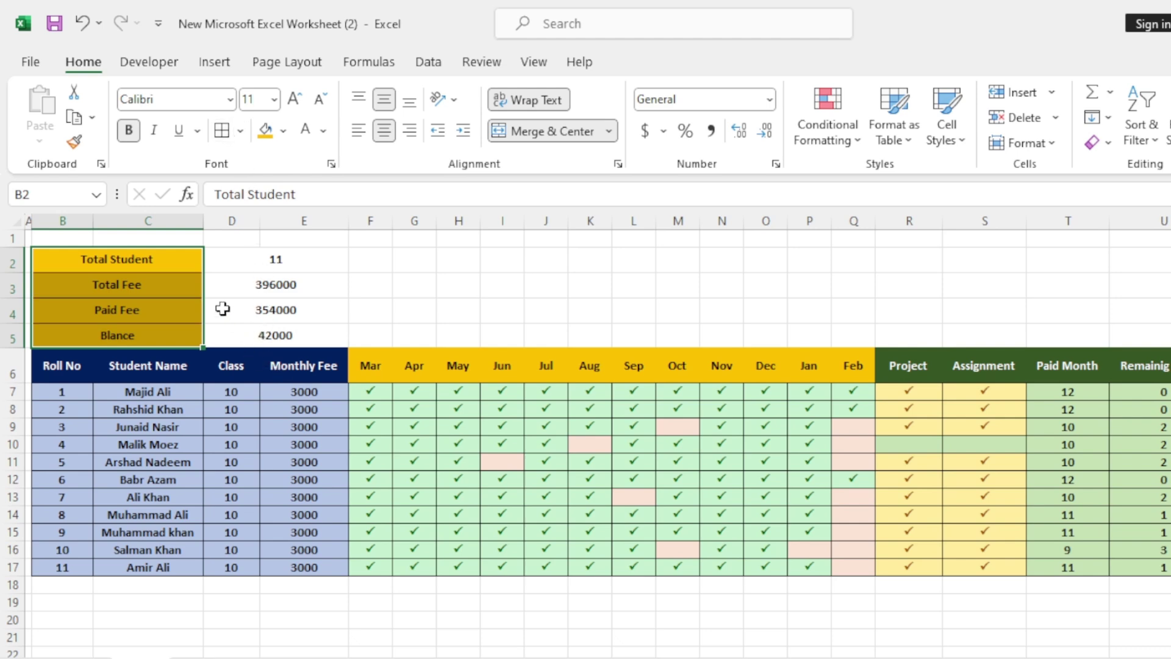
pyautogui.click(305, 129)
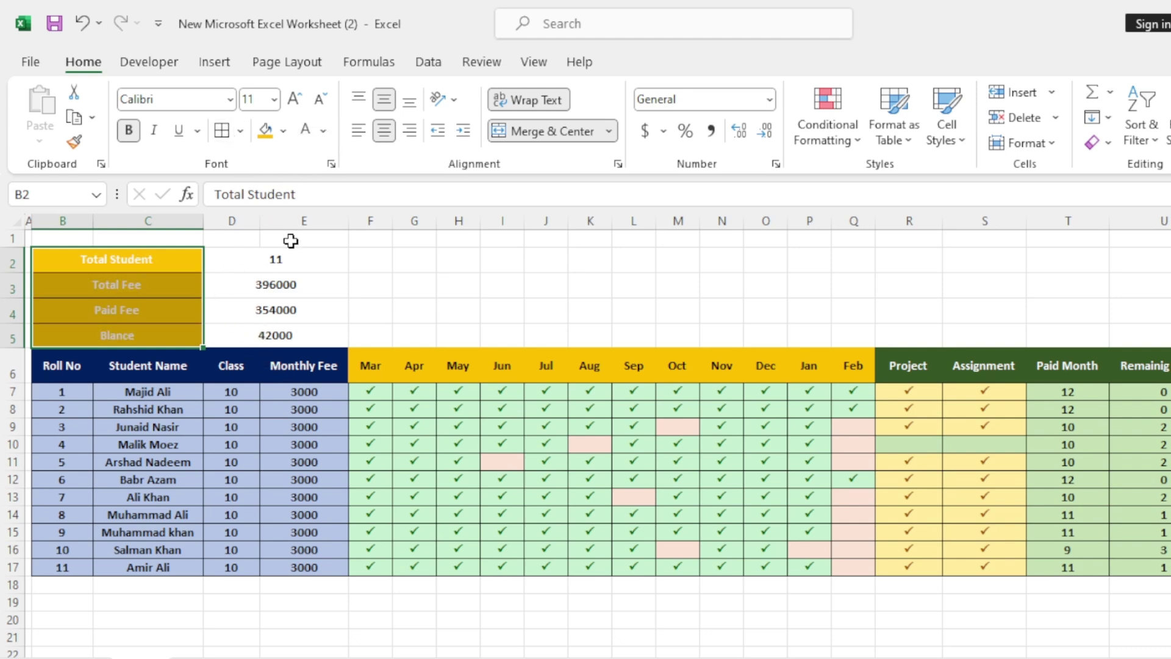
# Increase the font size of the summary values and enlarge the labels to 16.
pyautogui.moveTo(269, 255); pyautogui.dragTo(272, 343)
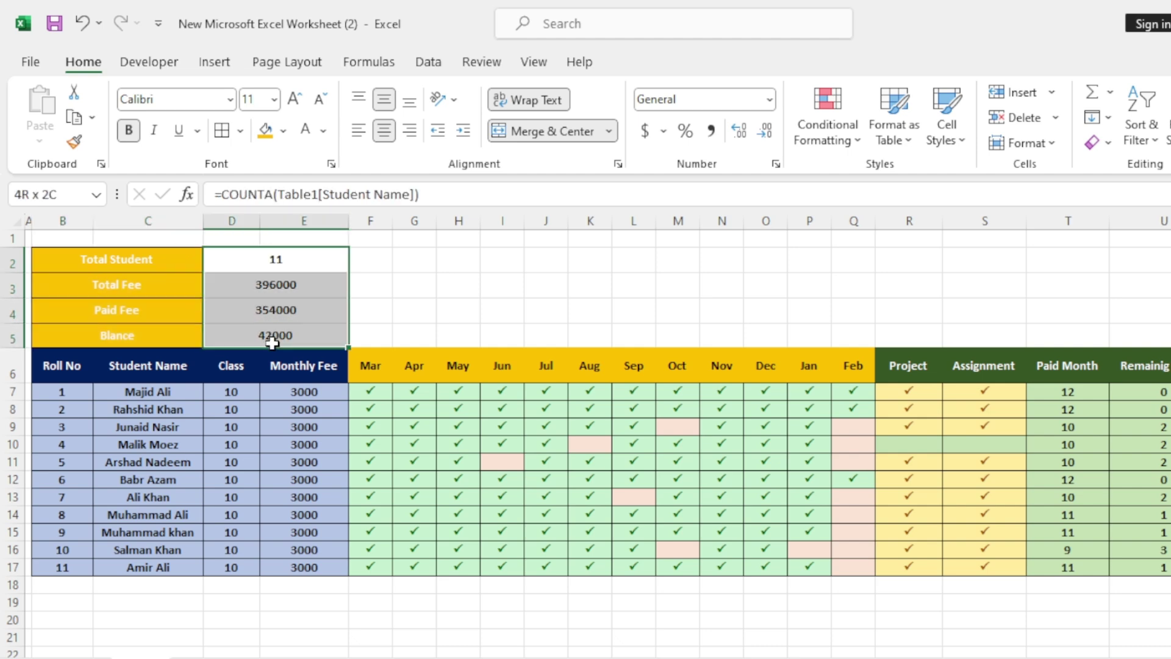
pyautogui.click(294, 100)
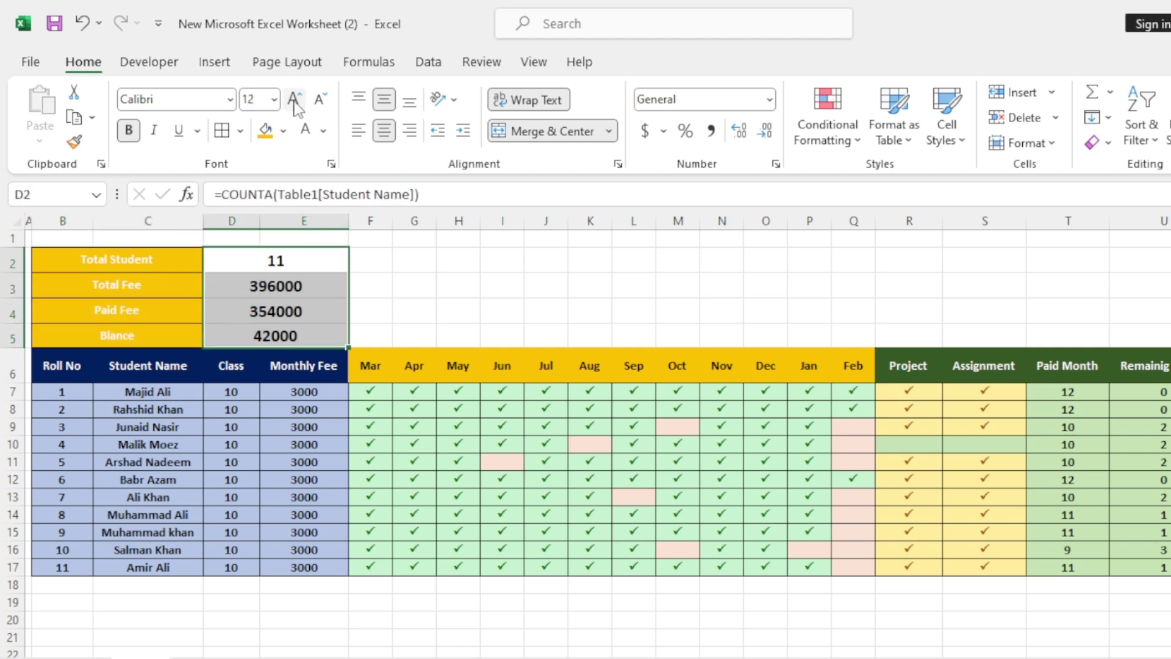
pyautogui.moveTo(142, 260); pyautogui.dragTo(136, 331)
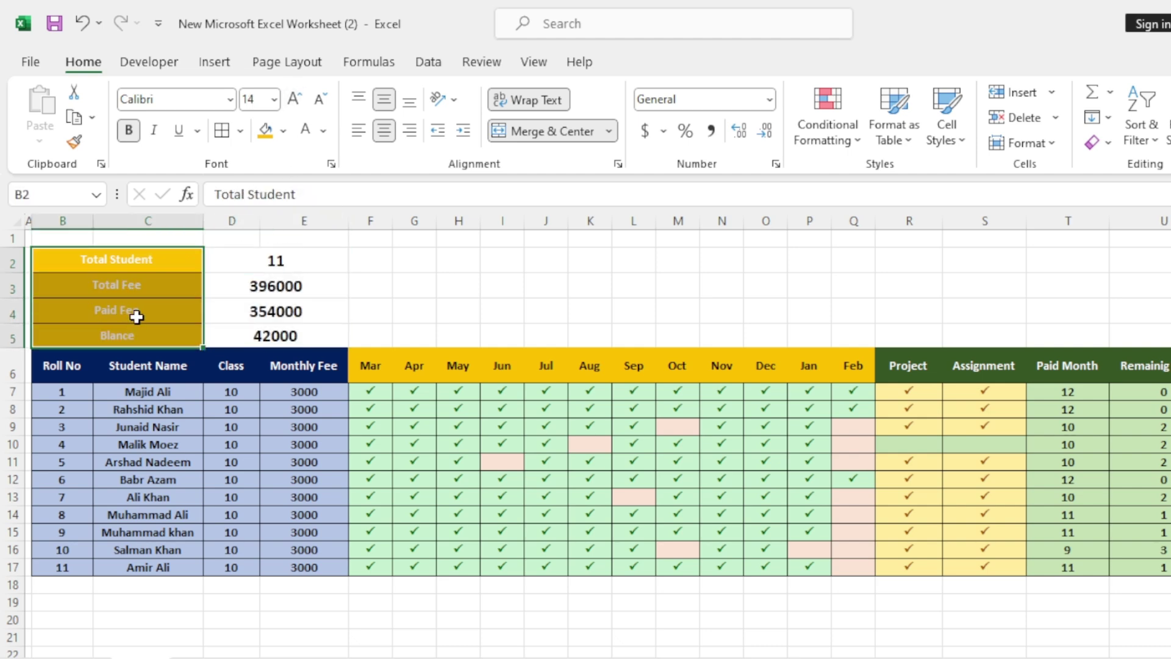
pyautogui.click(294, 101)
pyautogui.click(294, 101)
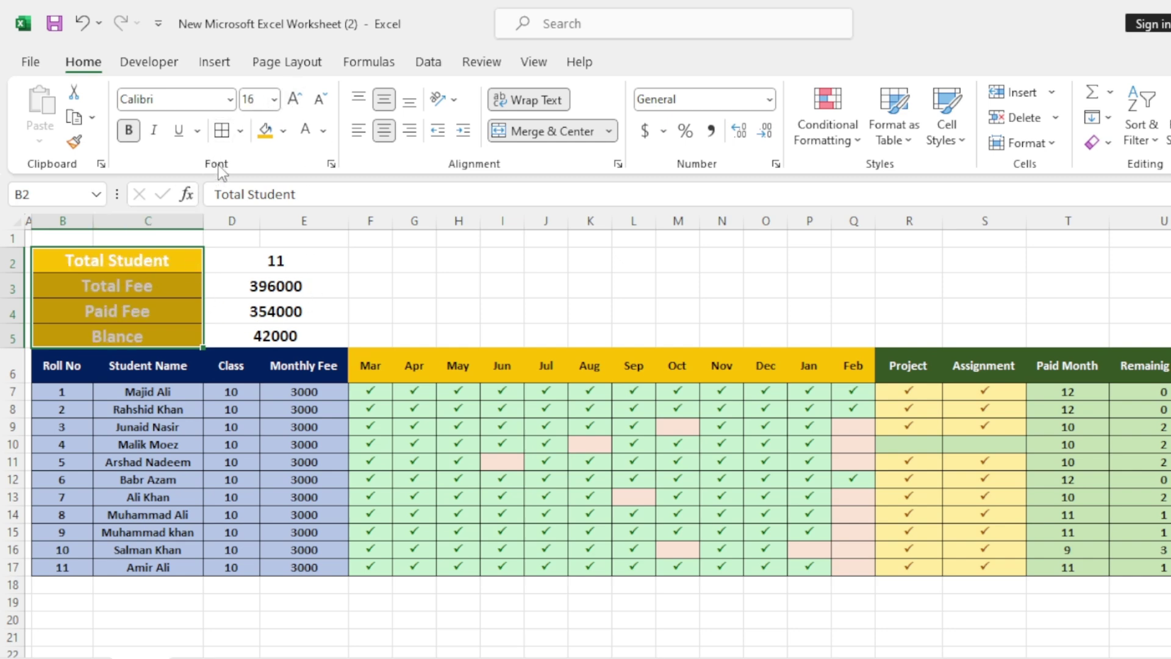
# Set the summary labels to Book Antiqua with black text.
pyautogui.click(230, 99)
pyautogui.write('Book Antiqua')
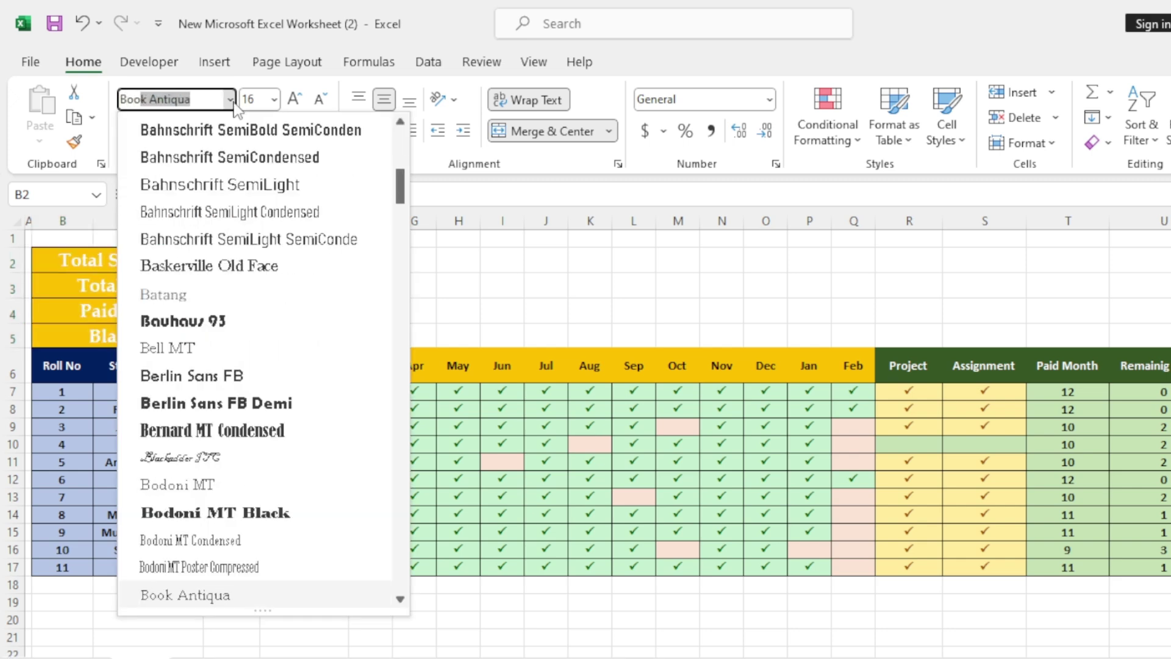
pyautogui.press('Return')
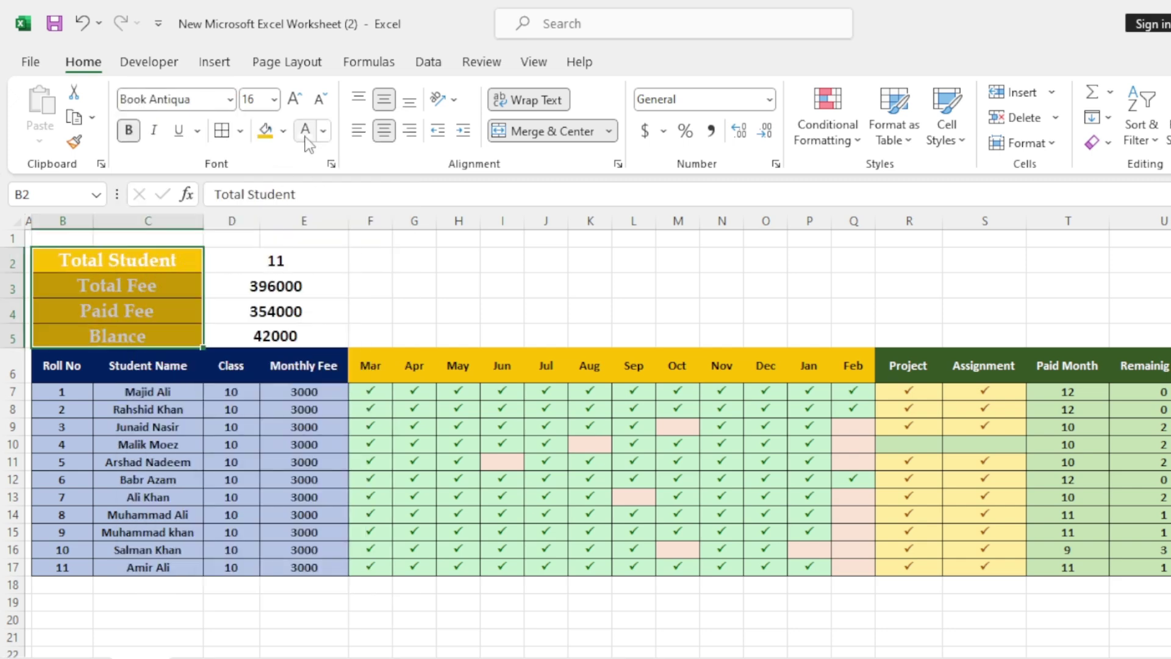
pyautogui.click(323, 142)
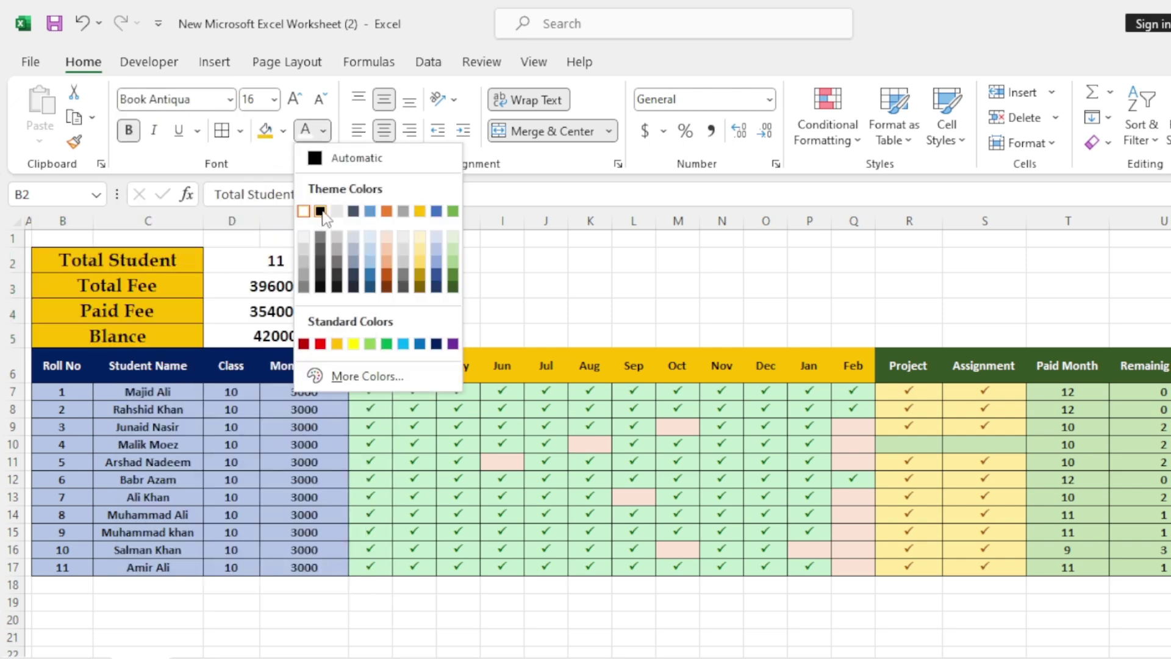
pyautogui.click(324, 209)
# Fill the summary values D2:E5 gold and set them in Book Antiqua.
pyautogui.moveTo(292, 263); pyautogui.dragTo(309, 336)
pyautogui.click(290, 132)
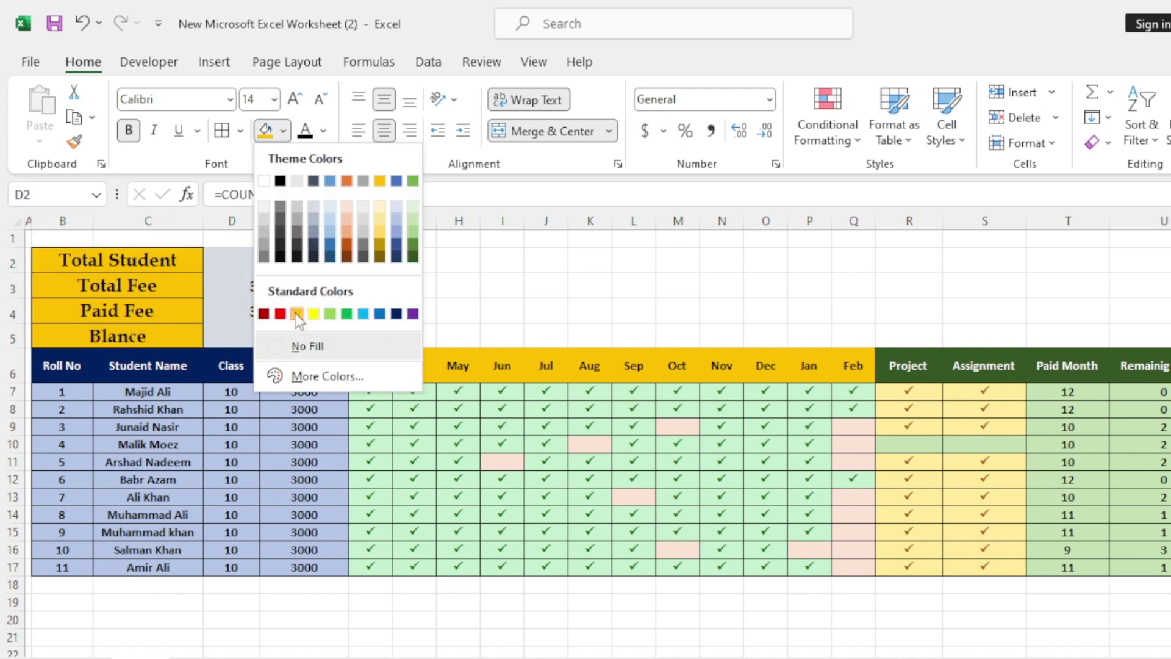
pyautogui.click(297, 311)
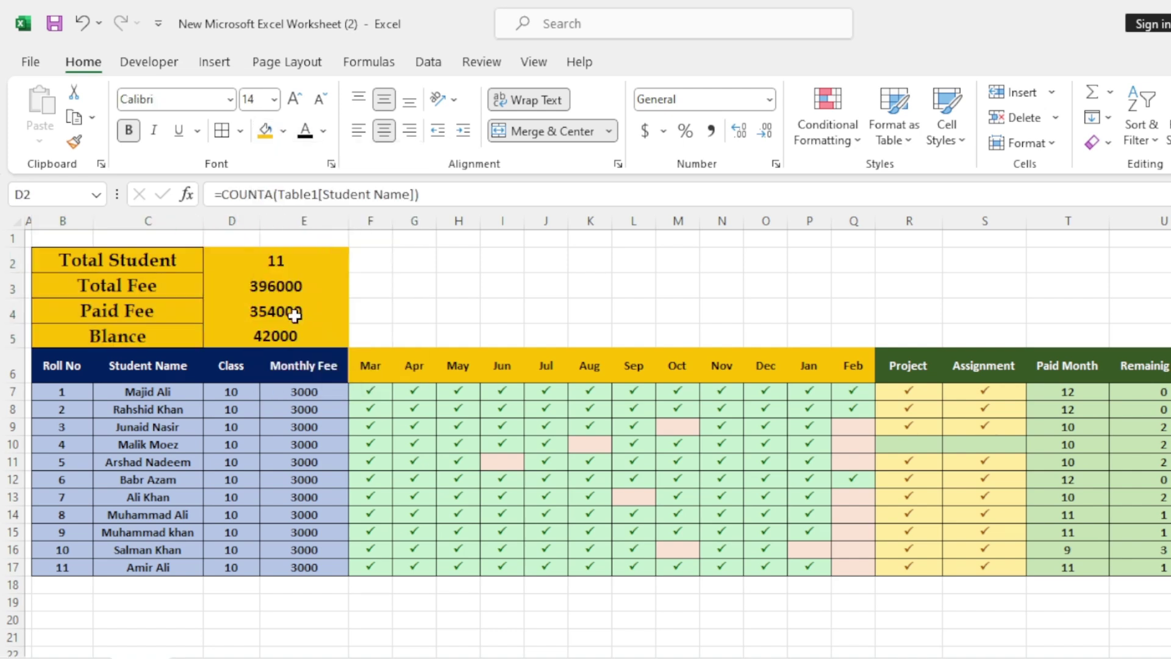
pyautogui.click(230, 99)
pyautogui.write('Book Antiqua')
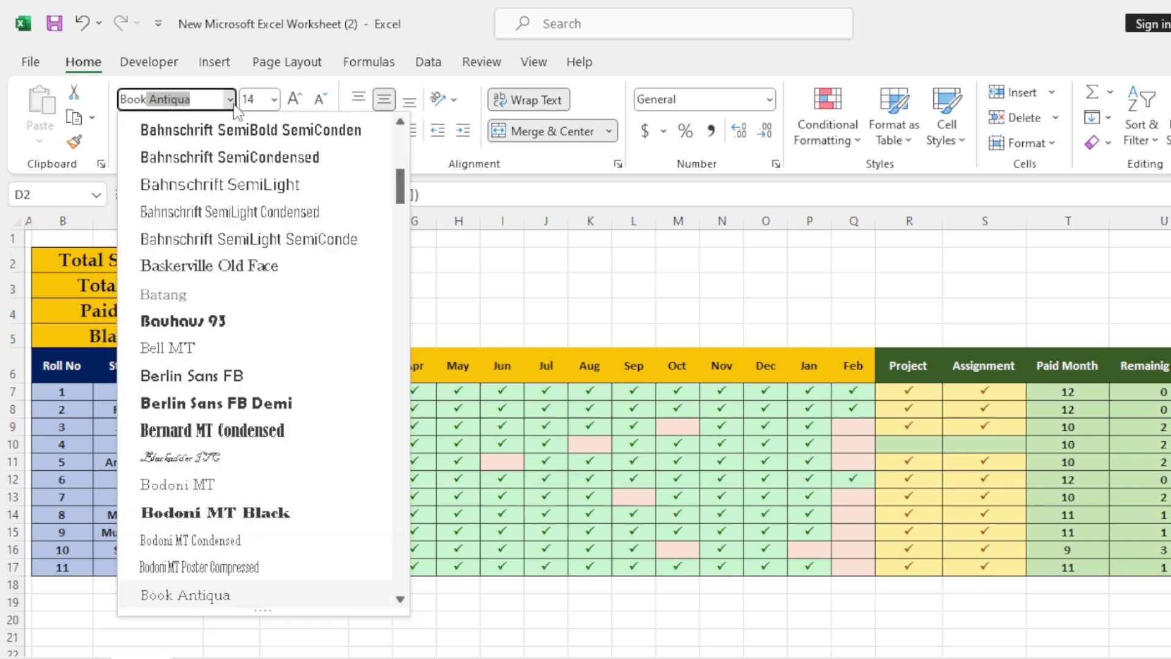
pyautogui.press('Return')
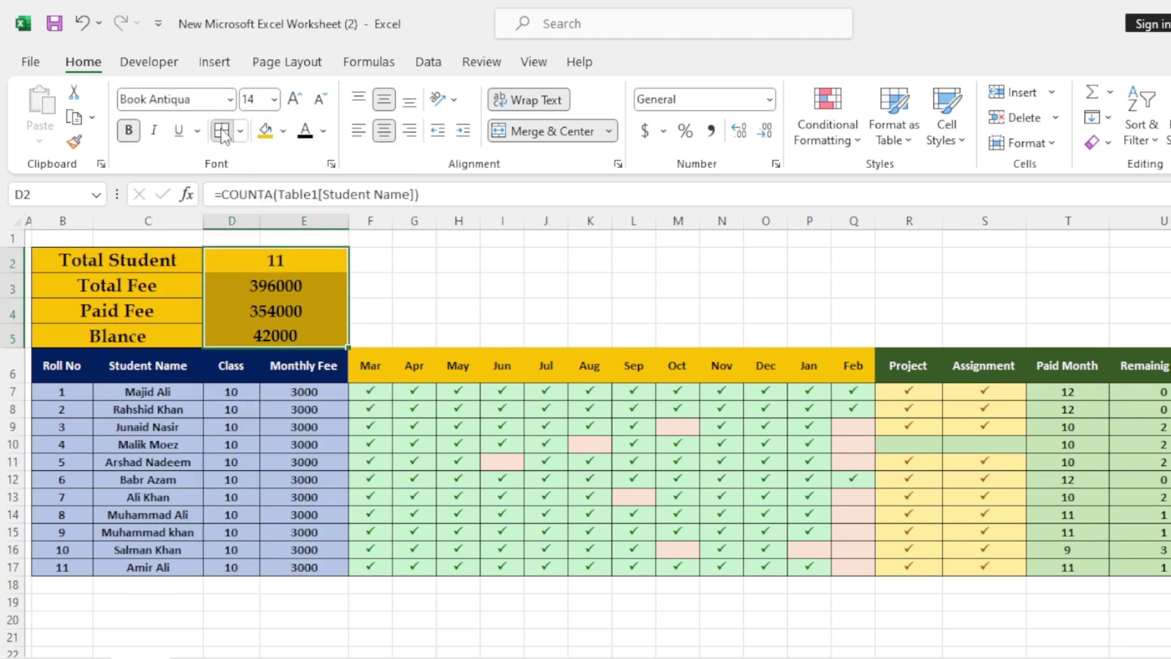
pyautogui.click(576, 332)
pyautogui.moveTo(371, 262); pyautogui.dragTo(1082, 335)
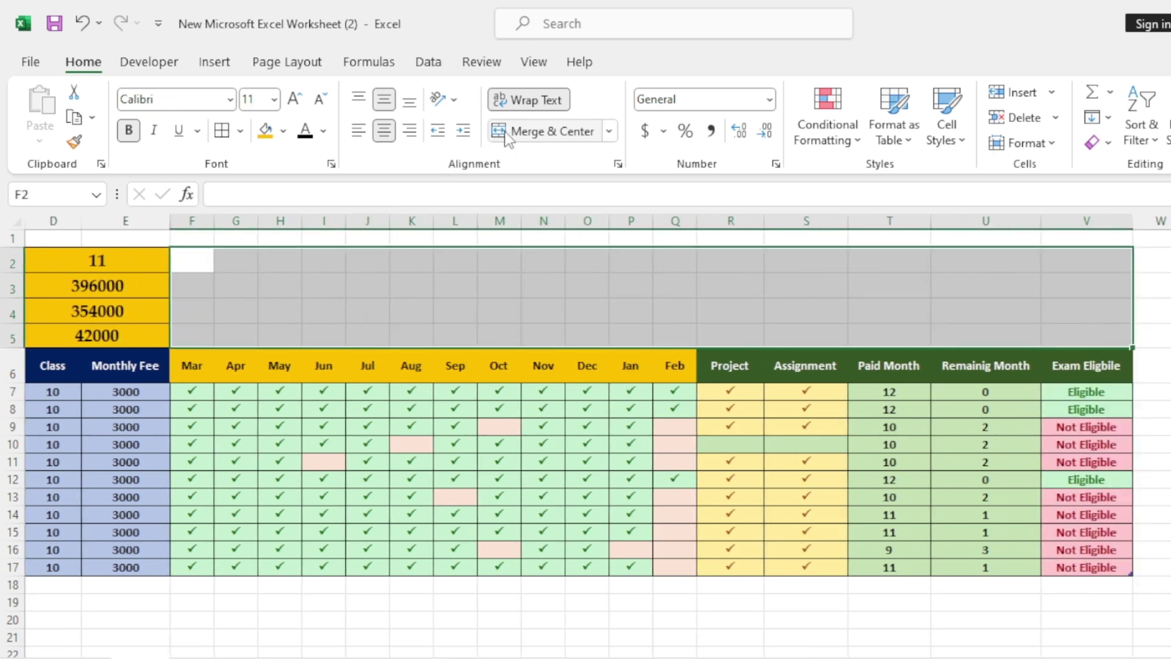
# Merge F2:V5 and type the title 'Friends School Fee Mgt. System'.
pyautogui.click(549, 131)
pyautogui.write('Friends School Fee Mgt. System')
pyautogui.hotkey('ctrl', 'shift', '.')
pyautogui.hotkey('ctrl', 'shift', '.')
pyautogui.hotkey('ctrl', 'shift', '.')
pyautogui.hotkey('ctrl', 'shift', '.')
pyautogui.hotkey('ctrl', 'shift', '.')
pyautogui.hotkey('ctrl', 'shift', '.')
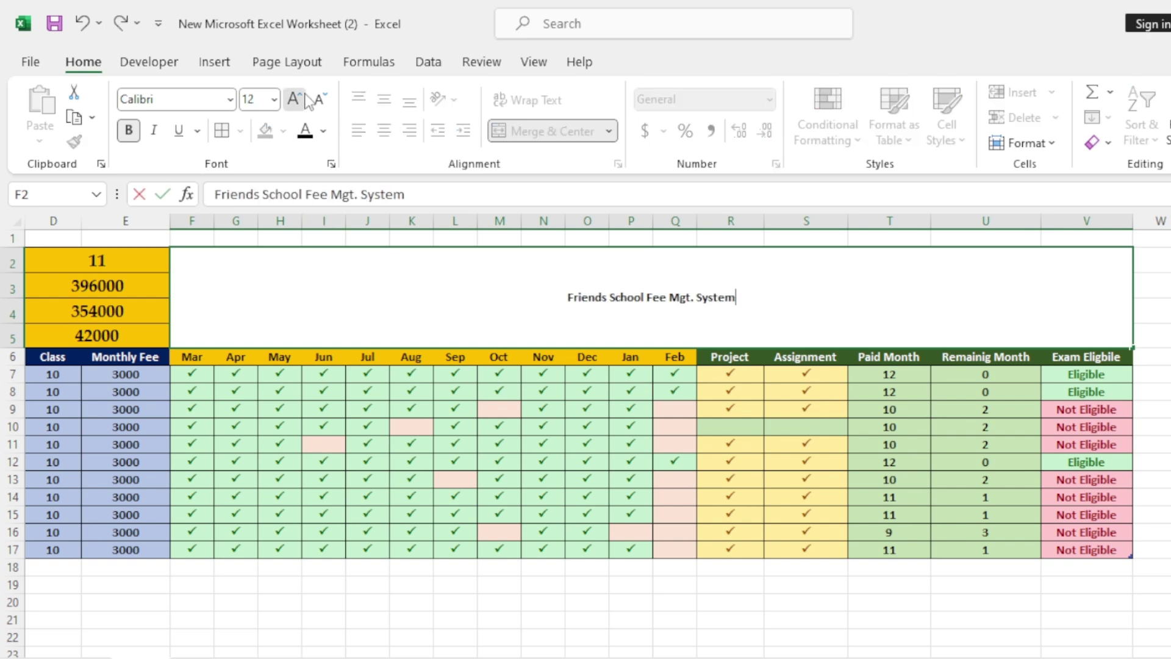
# Enlarge the title text to 48 points and set it in Book Antiqua.
pyautogui.moveTo(735, 292); pyautogui.dragTo(564, 293)
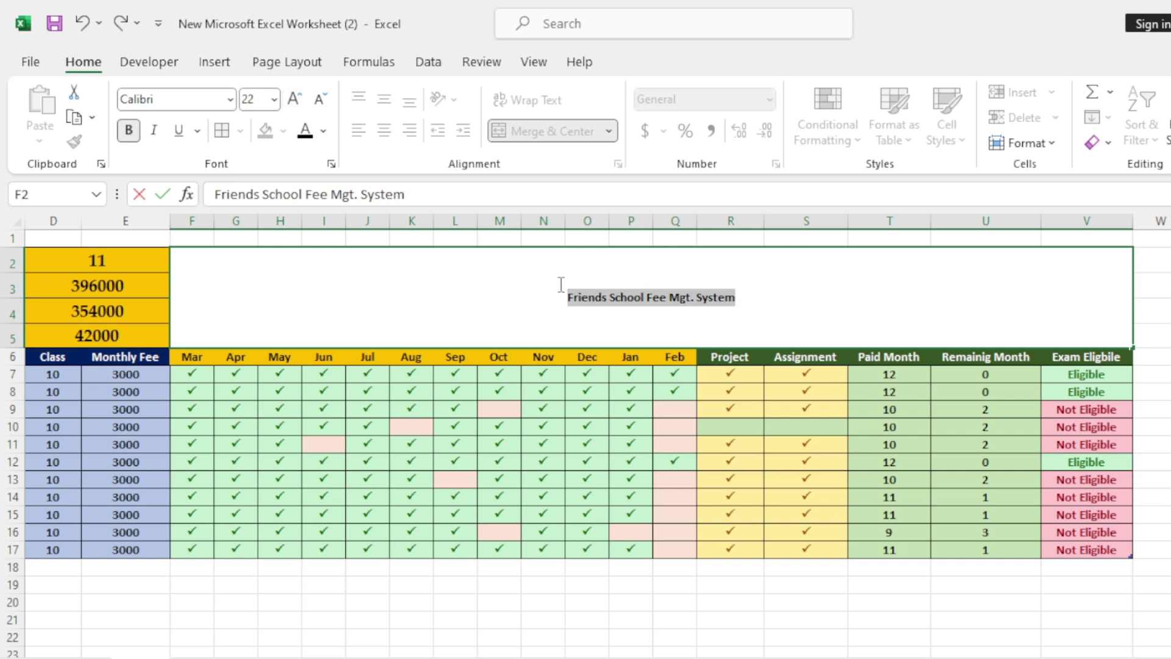
pyautogui.click(294, 99)
pyautogui.click(294, 99)
pyautogui.click(294, 99)
pyautogui.click(294, 99)
pyautogui.click(294, 100)
pyautogui.click(294, 100)
pyautogui.click(294, 100)
pyautogui.click(294, 99)
pyautogui.click(294, 99)
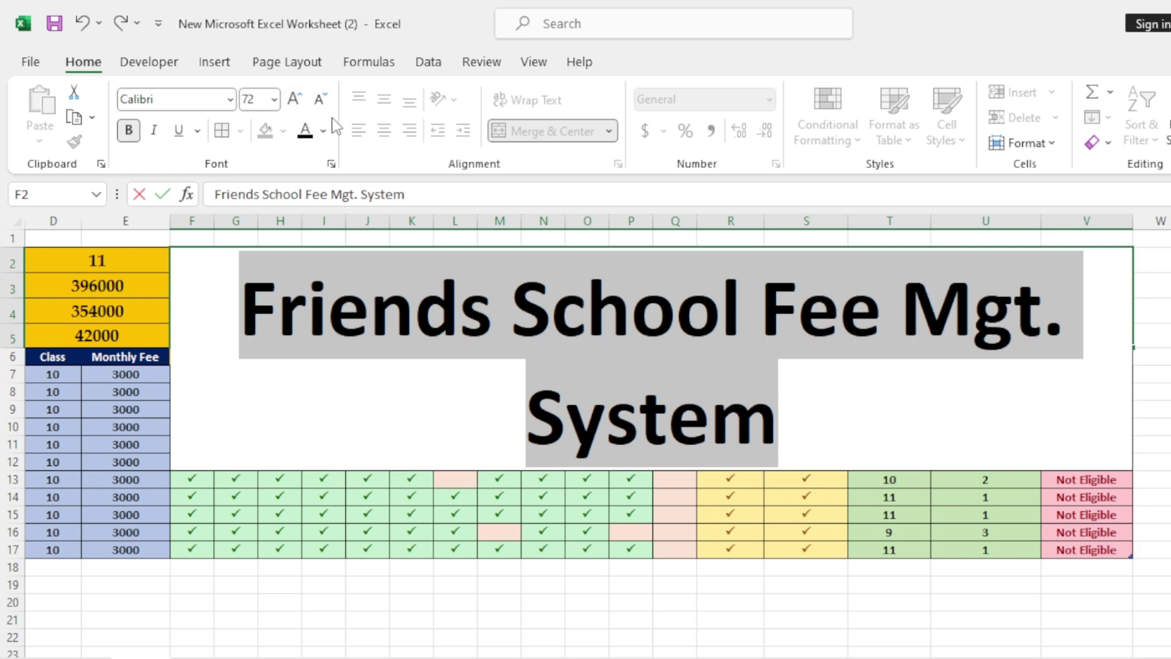
pyautogui.click(294, 100)
pyautogui.click(230, 100)
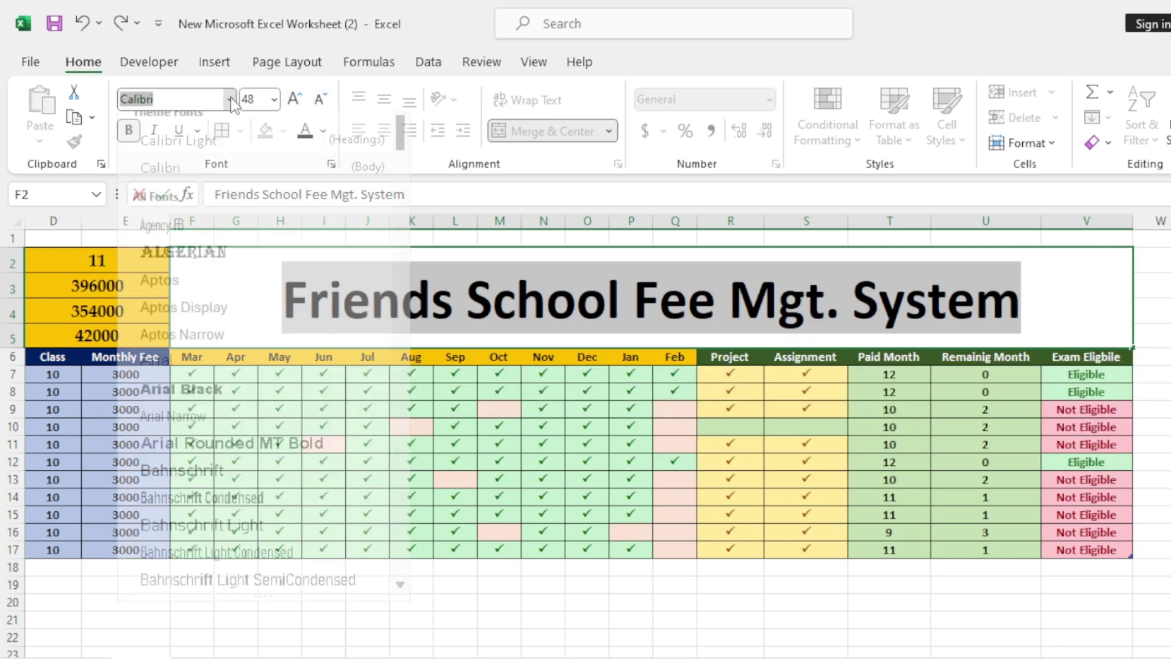
pyautogui.write('Book Antiqua')
pyautogui.press('Return')
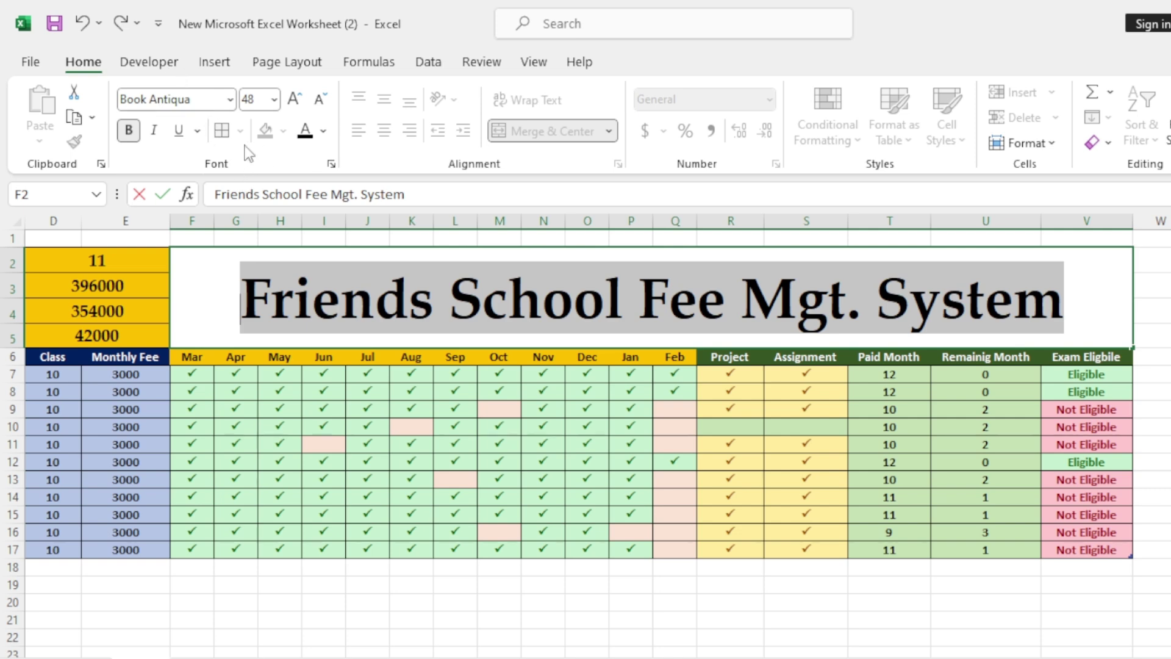
# Fill the title banner dark navy with white lettering and shrink column A to zero width.
pyautogui.click(323, 357)
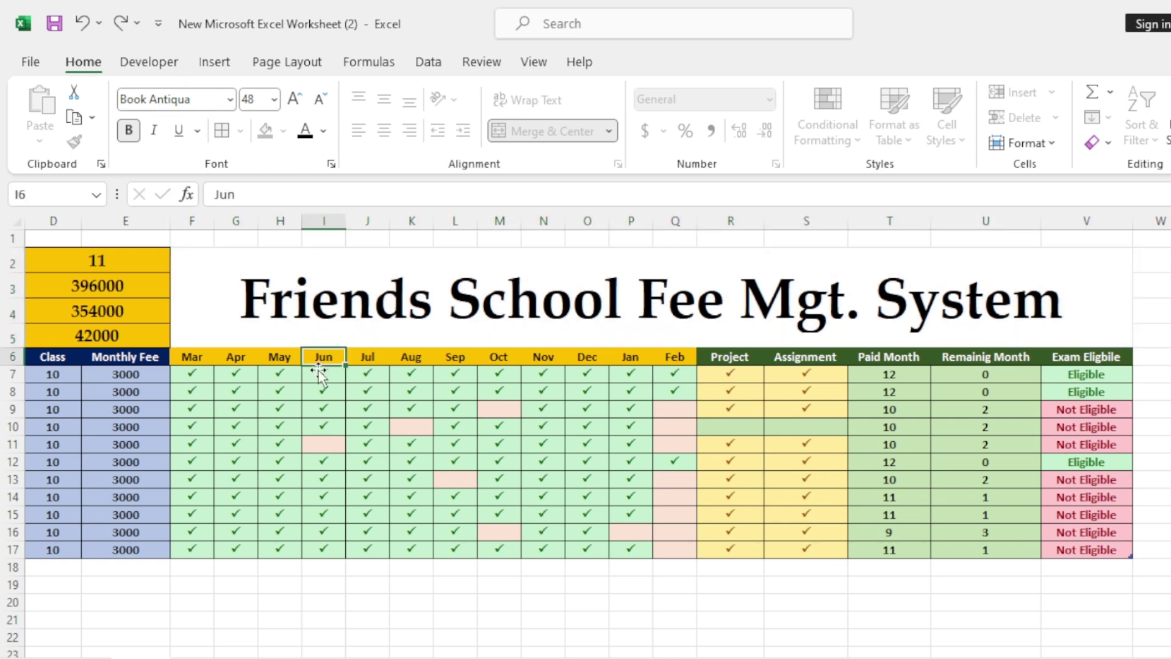
pyautogui.click(290, 293)
pyautogui.click(283, 131)
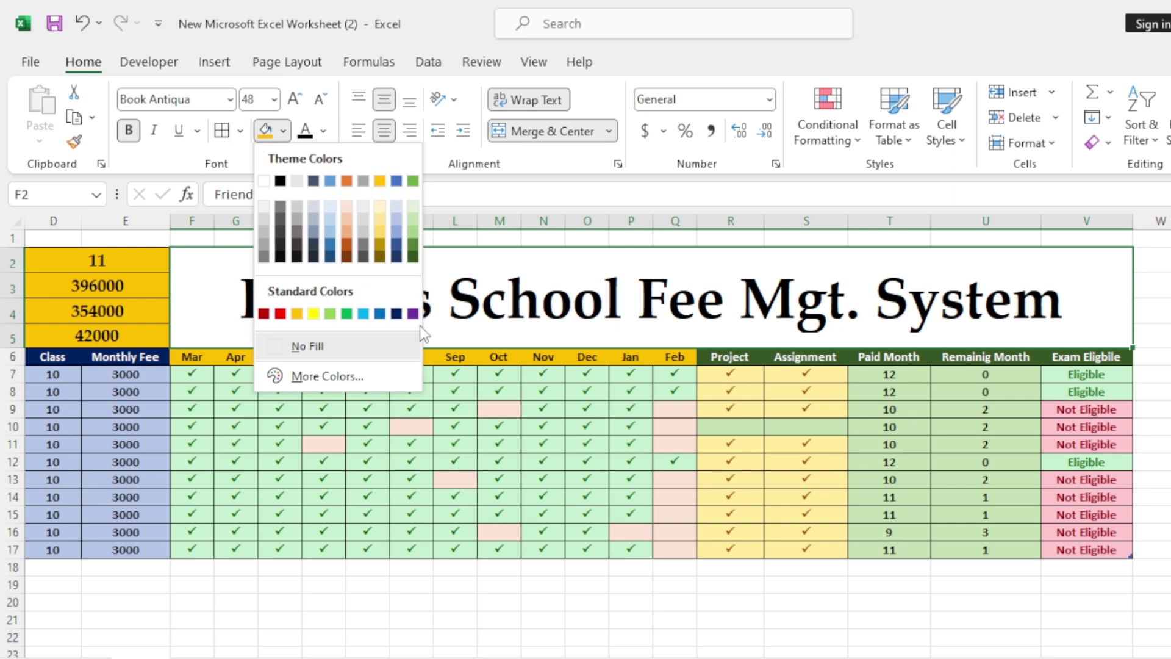
pyautogui.click(396, 313)
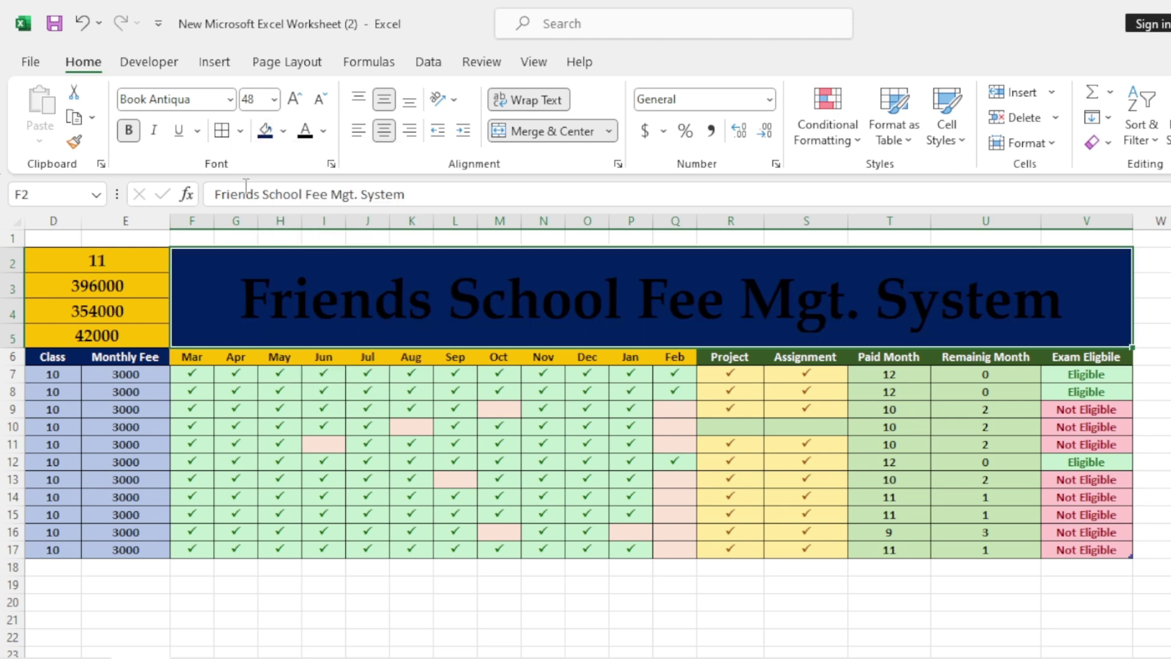
pyautogui.click(323, 130)
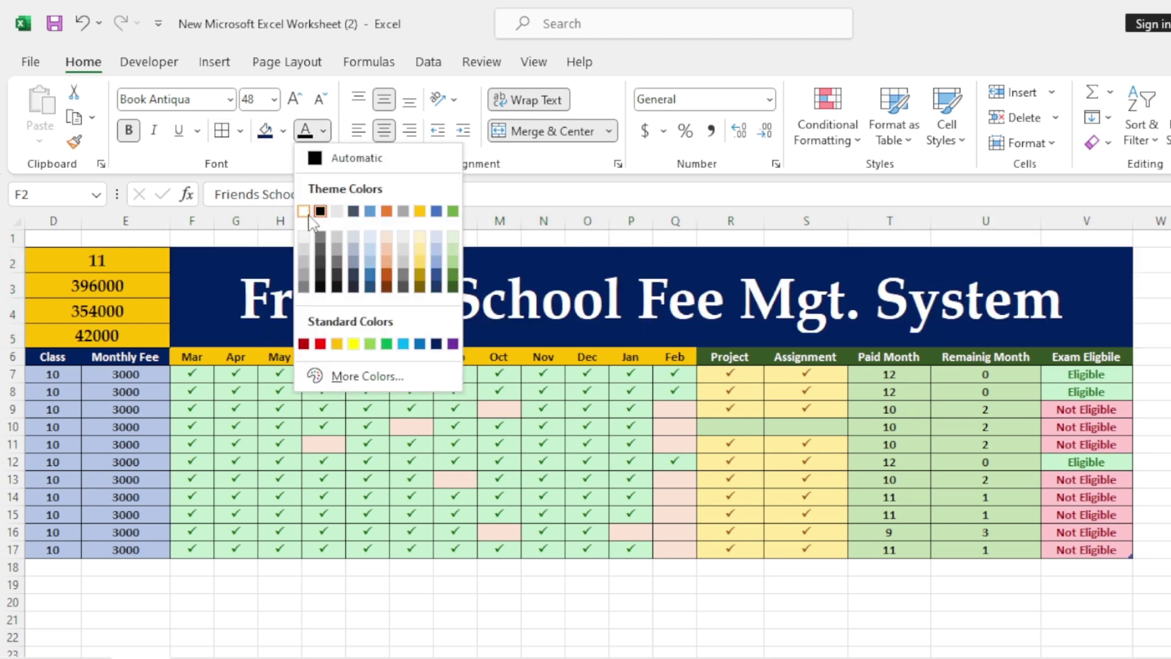
pyautogui.click(303, 211)
pyautogui.moveTo(903, 655); pyautogui.dragTo(710, 591)
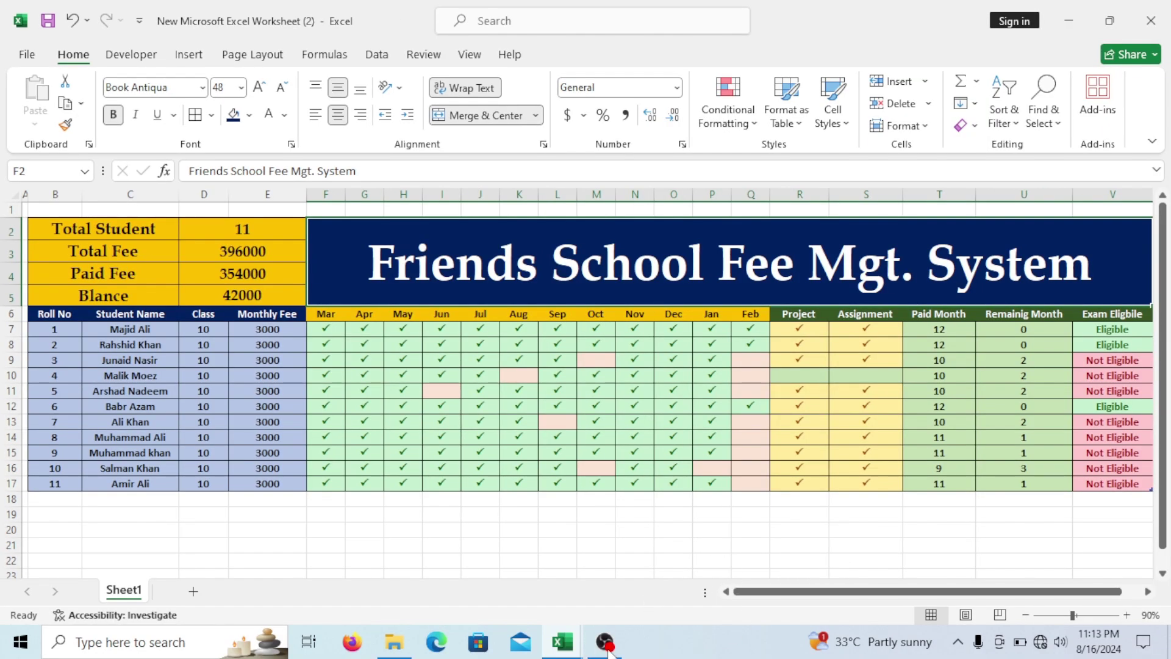
pyautogui.moveTo(28, 195); pyautogui.dragTo(22, 201)
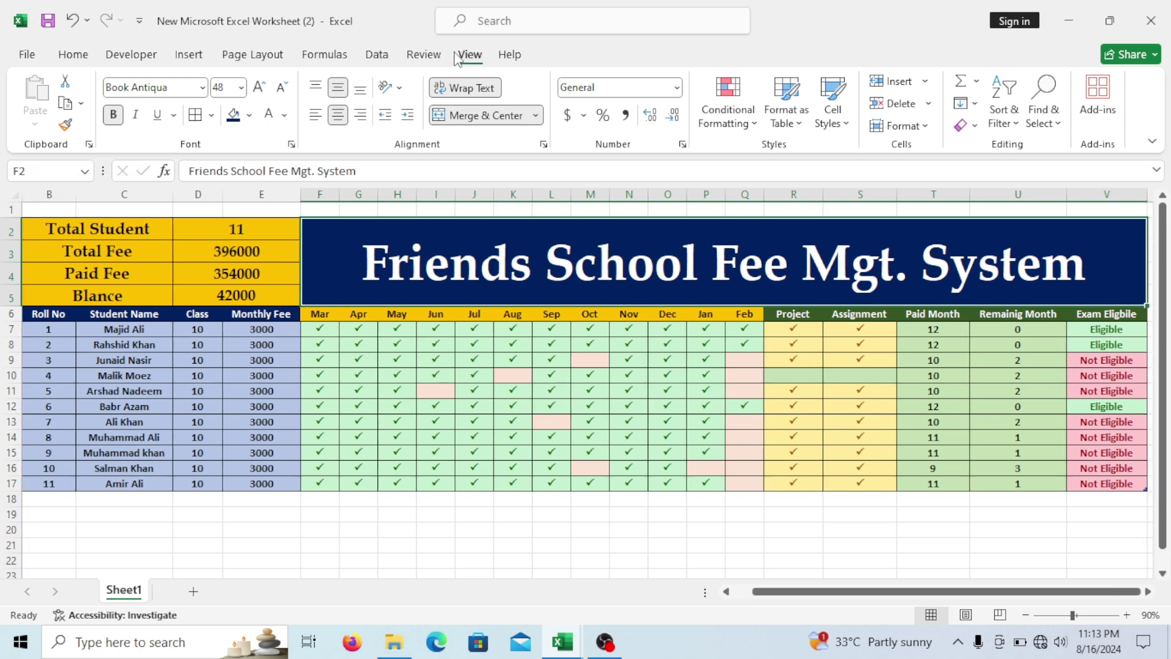
# Hide the worksheet gridlines and increase the height of student rows 7–17.
pyautogui.click(470, 54)
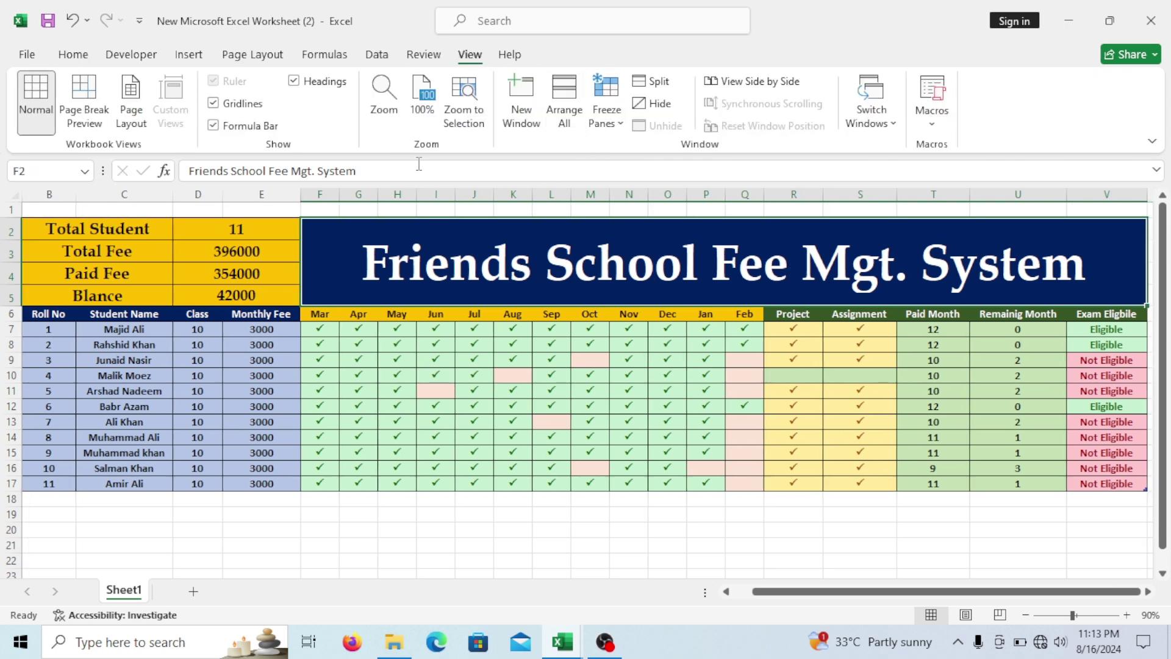
pyautogui.click(552, 344)
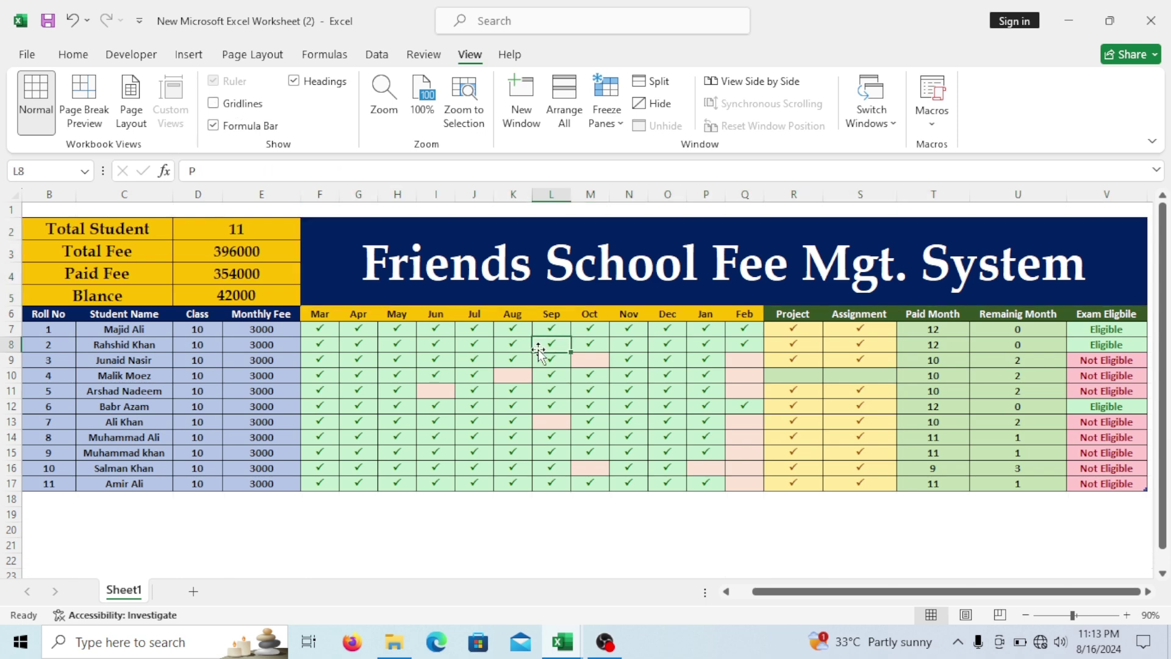
pyautogui.moveTo(14, 333); pyautogui.dragTo(13, 484)
pyautogui.moveTo(12, 337); pyautogui.dragTo(15, 345)
# Enter a trial student name in empty cell C18 below the fee table.
pyautogui.scroll(-1, 351, 426)
pyautogui.scroll(1, 596, 500)
pyautogui.click(590, 503)
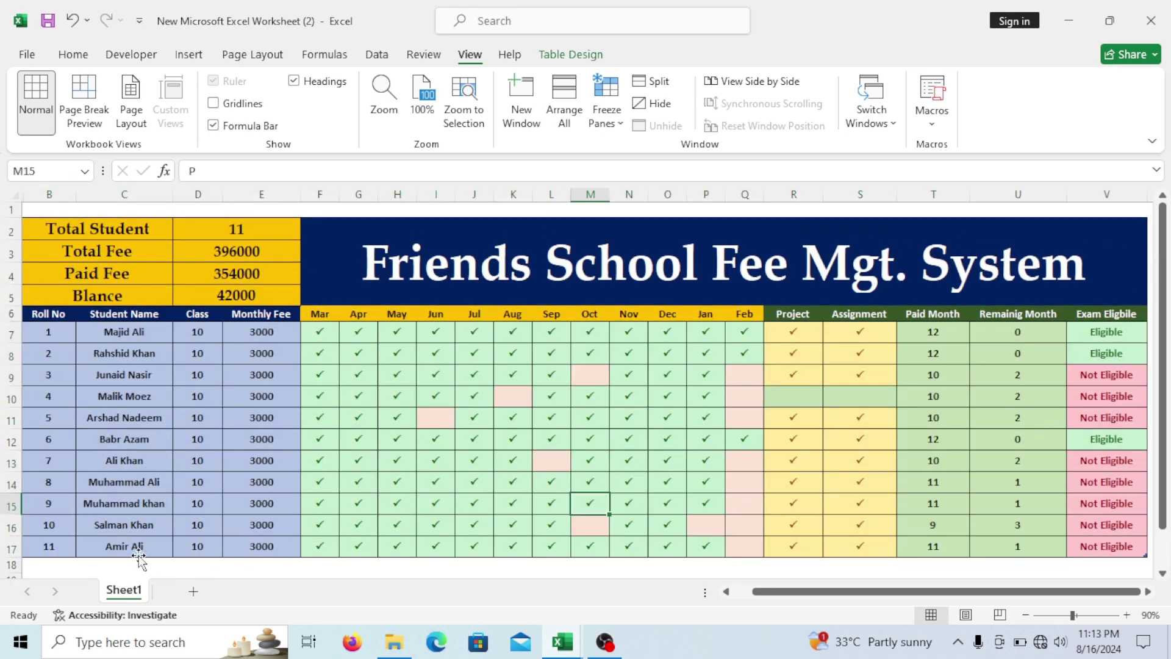
pyautogui.click(139, 557)
pyautogui.click(142, 567)
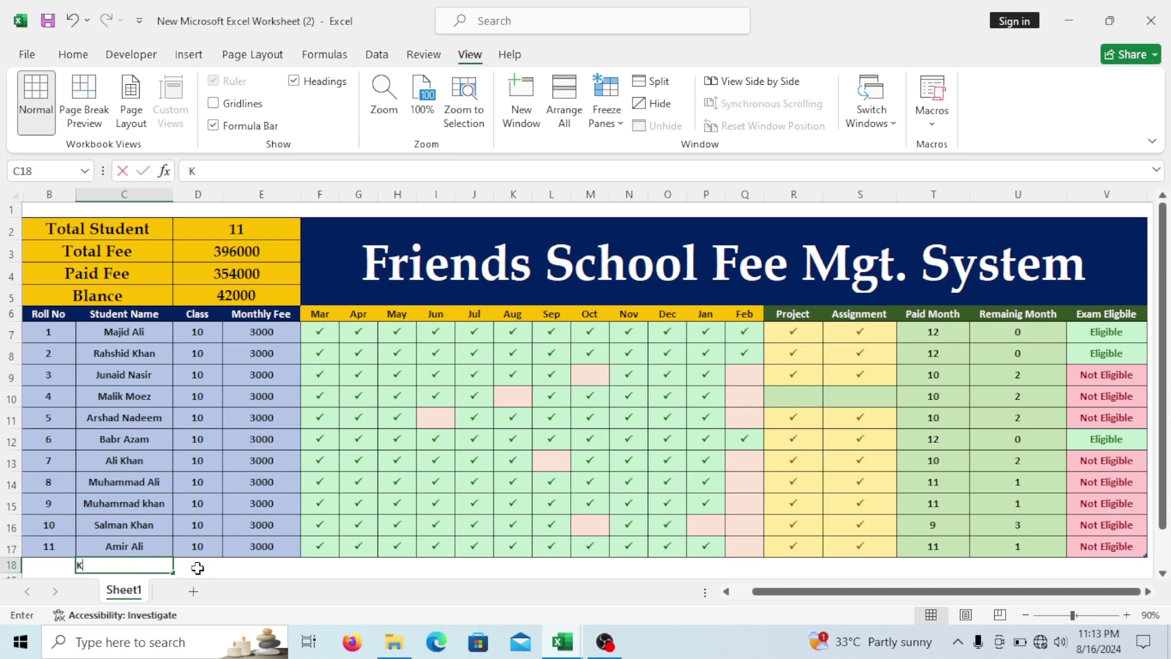
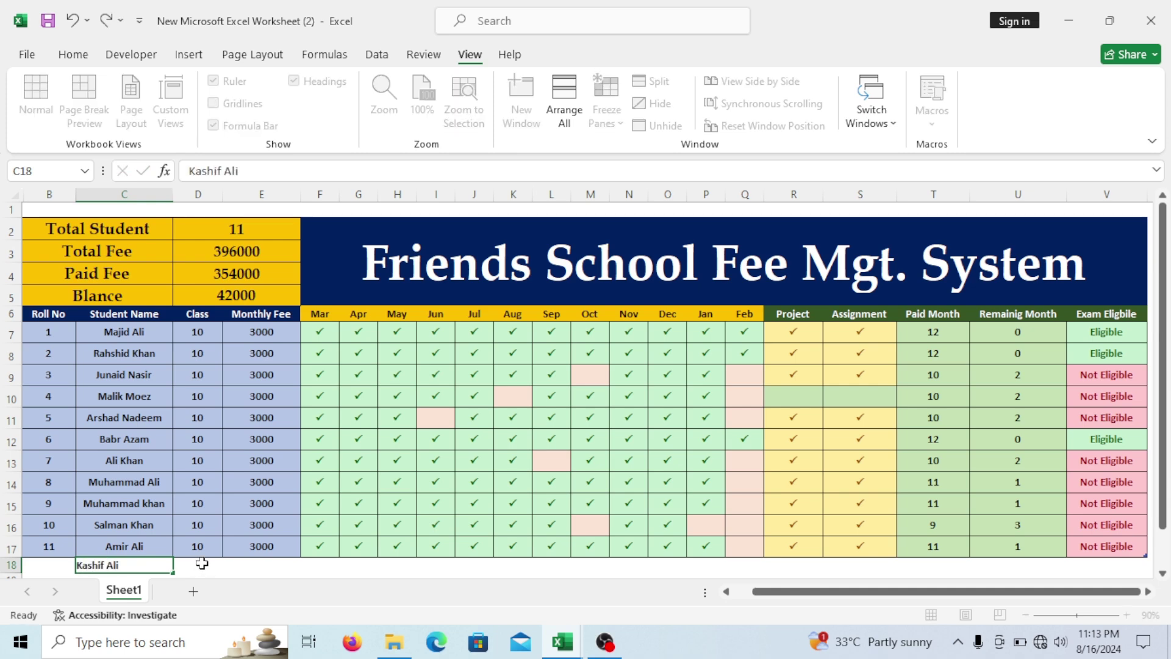
pyautogui.click(202, 564)
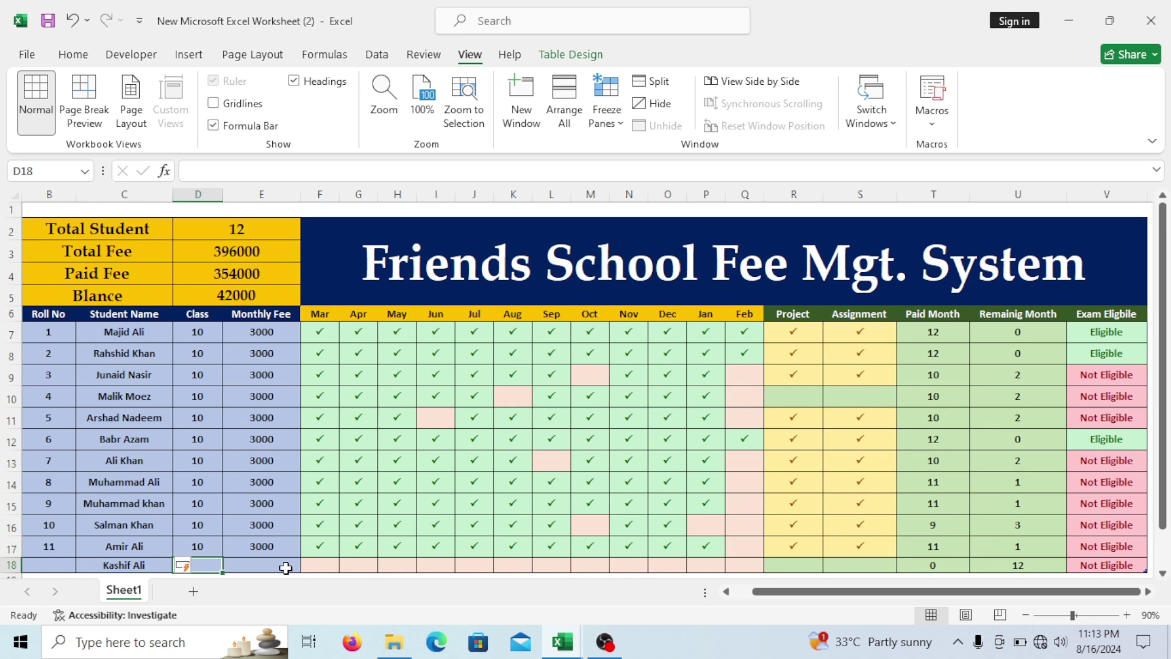
# Undo the trial student entry and hide the empty row 1.
pyautogui.scroll(-1, 284, 417)
pyautogui.scroll(1, 705, 481)
pyautogui.hotkey('ctrl', 'z')
pyautogui.hotkey('ctrl', 'z')
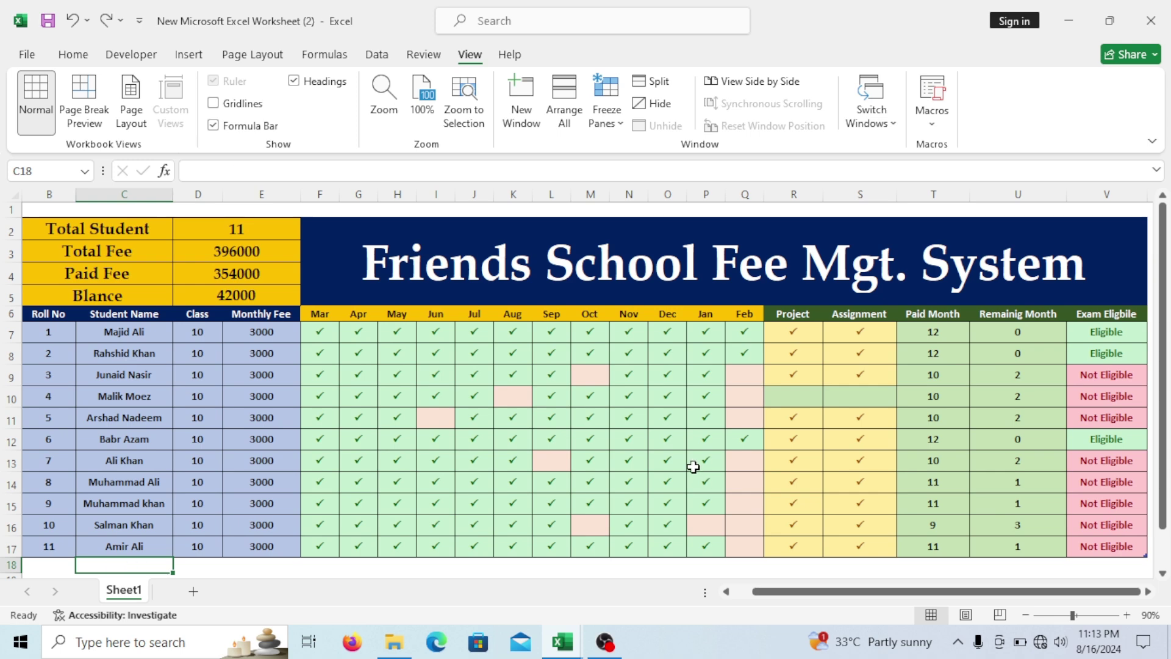
pyautogui.click(693, 466)
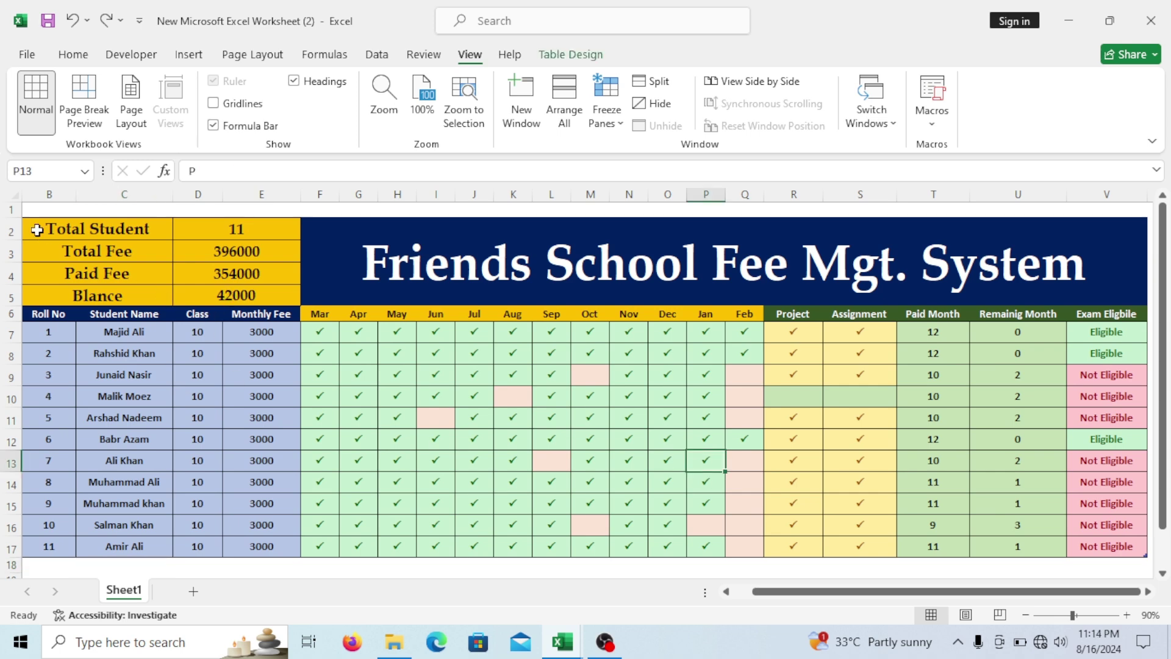
pyautogui.moveTo(15, 218); pyautogui.dragTo(15, 206)
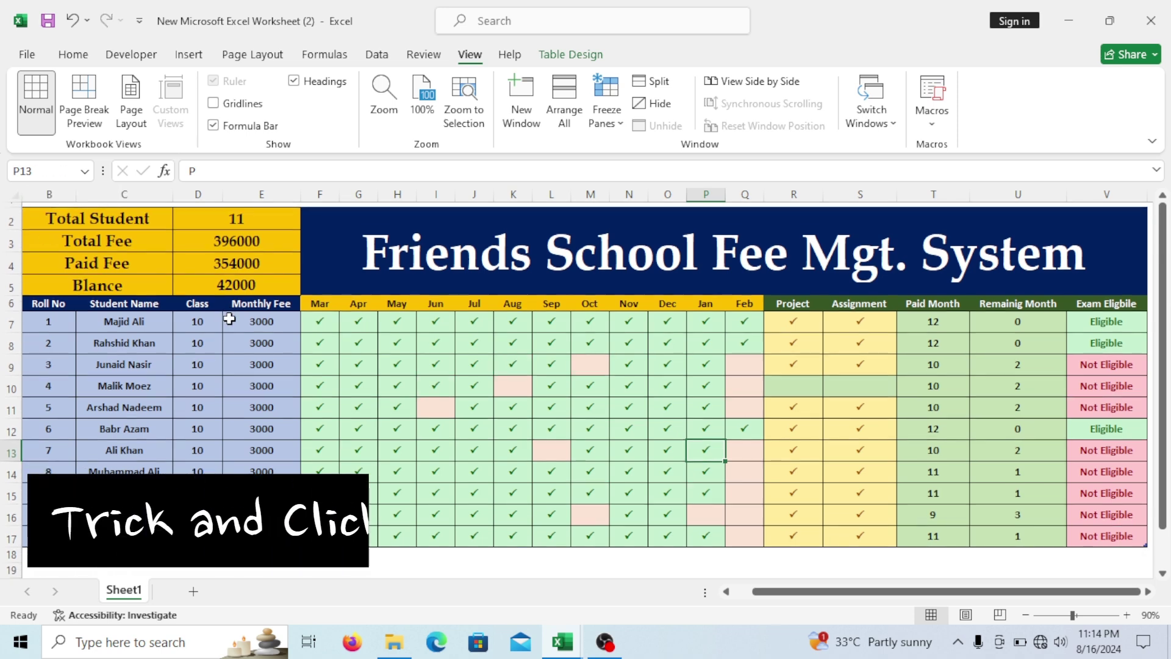